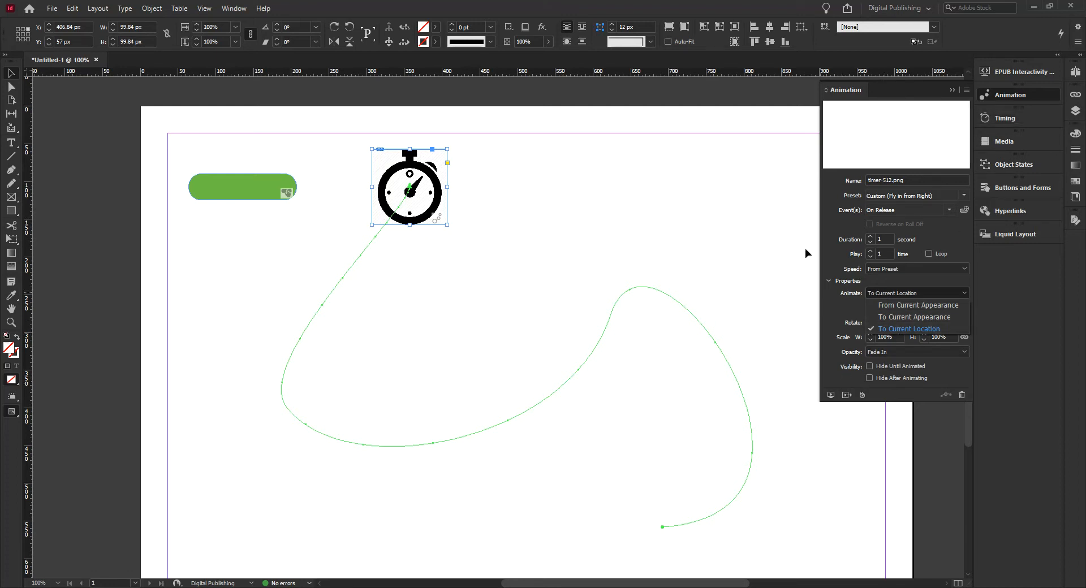
- Clear the page by deleting the green button and the stopwatch image together with its motion path
{"action": "left_click", "coordinate": [685, 170]}
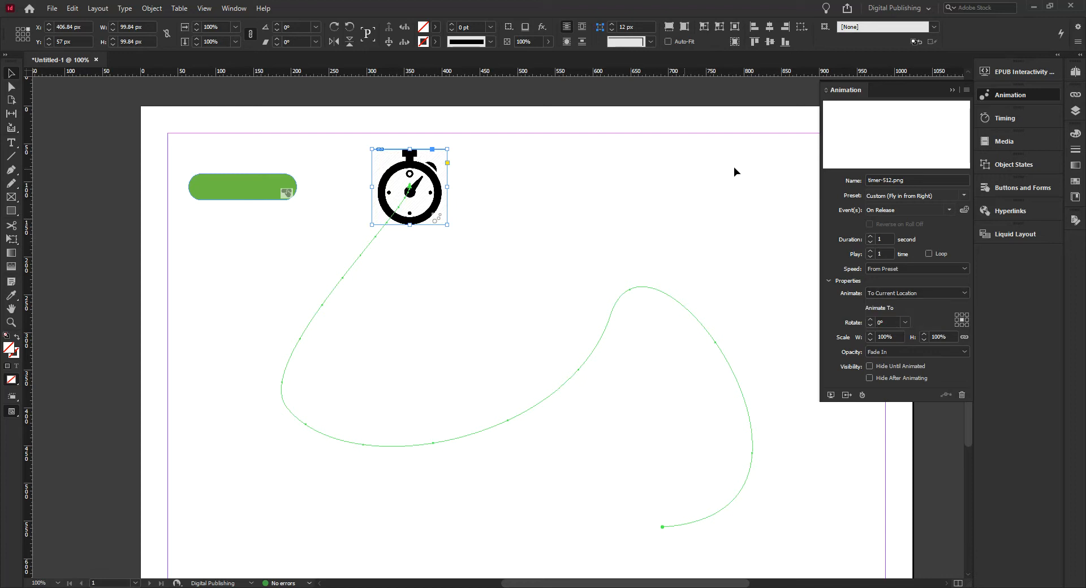
{"action": "left_click", "coordinate": [1016, 95]}
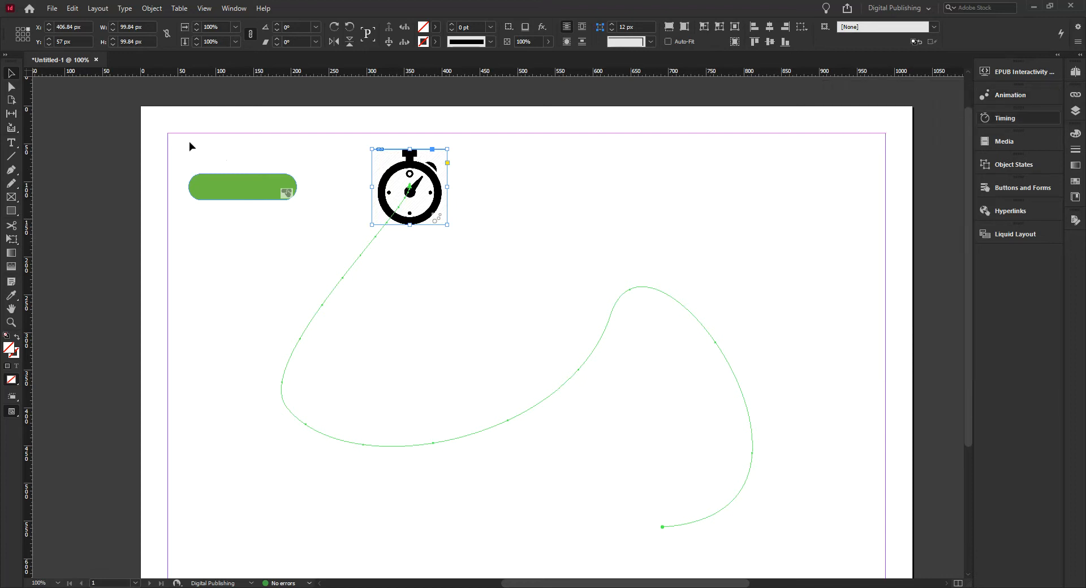
{"action": "left_click_drag", "start_coordinate": [170, 141], "coordinate": [784, 500]}
{"action": "key", "text": "Delete"}
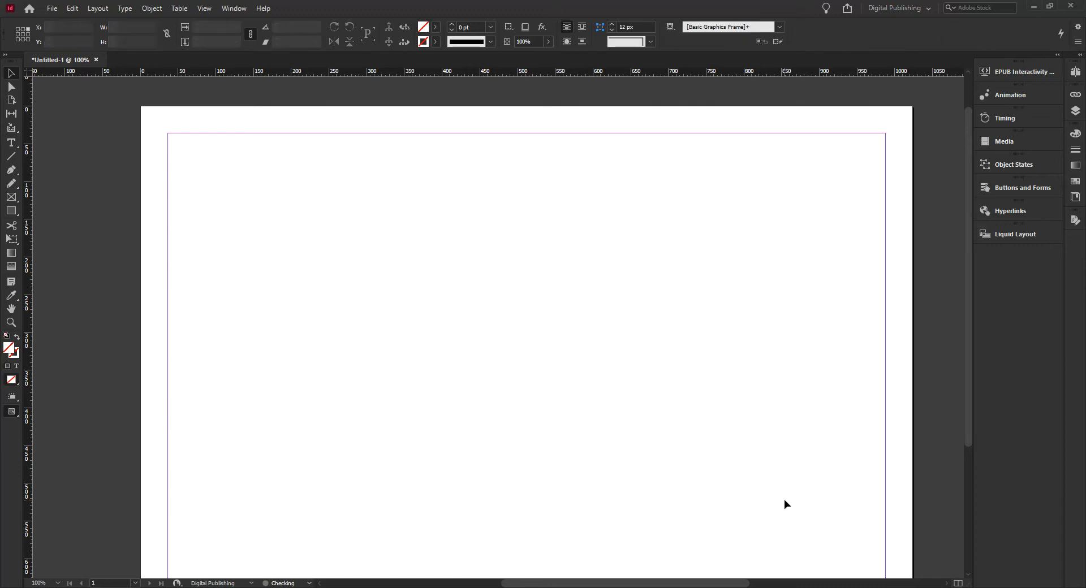
- Draw a square of about 42 by 42 px near the page's upper middle and fill it with RGB Red
{"action": "left_click_drag", "start_coordinate": [965, 253], "coordinate": [966, 267]}
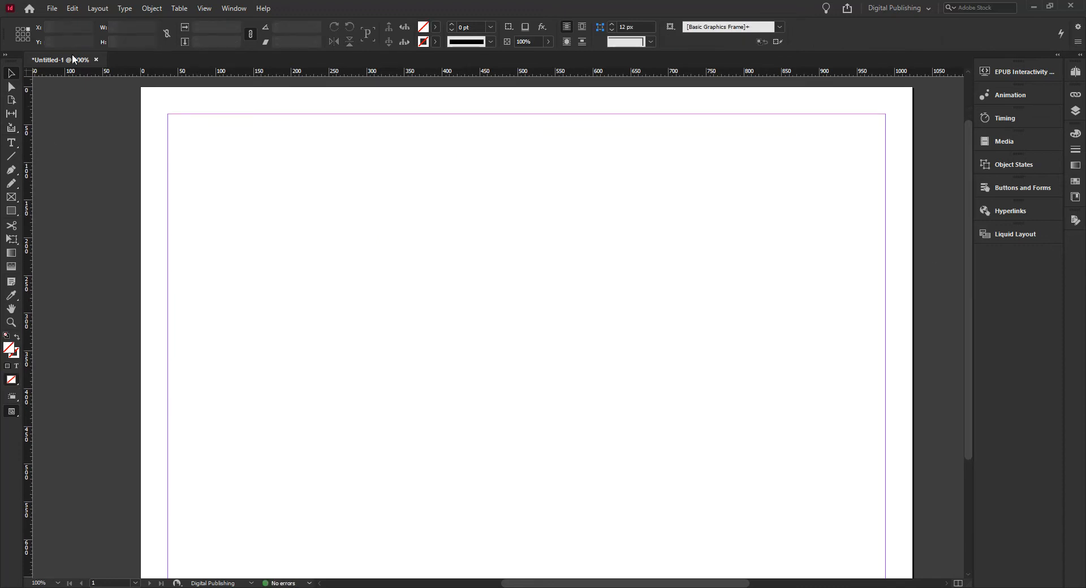
{"action": "left_click", "coordinate": [11, 212]}
{"action": "mouse_move", "coordinate": [490, 147]}
{"action": "left_mouse_down"}
{"action": "mouse_move", "coordinate": [502, 172]}
{"action": "mouse_move", "coordinate": [523, 179]}
{"action": "left_mouse_up"}
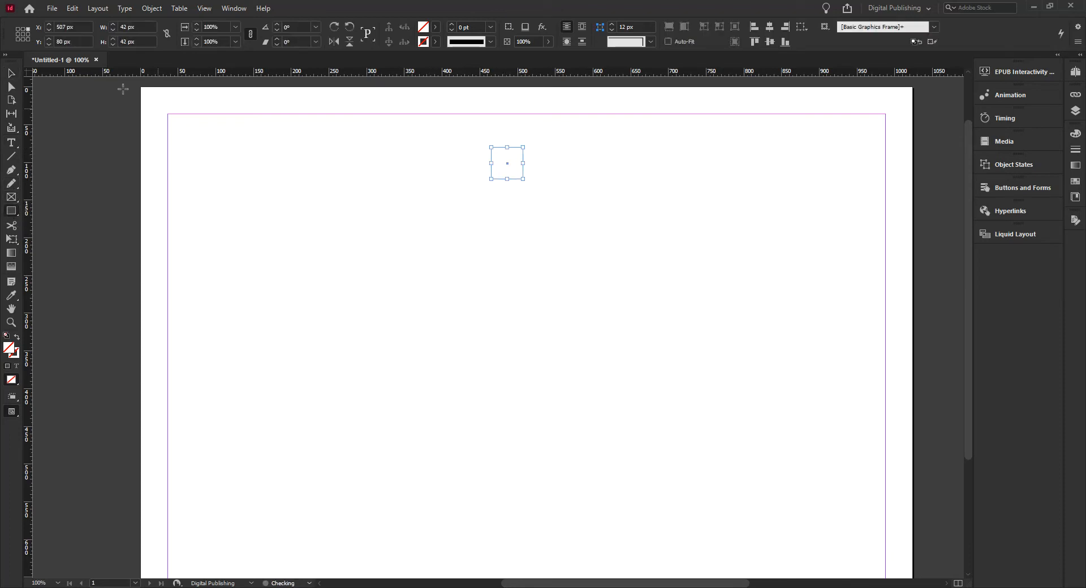
{"action": "left_click", "coordinate": [9, 69]}
{"action": "left_click", "coordinate": [436, 27]}
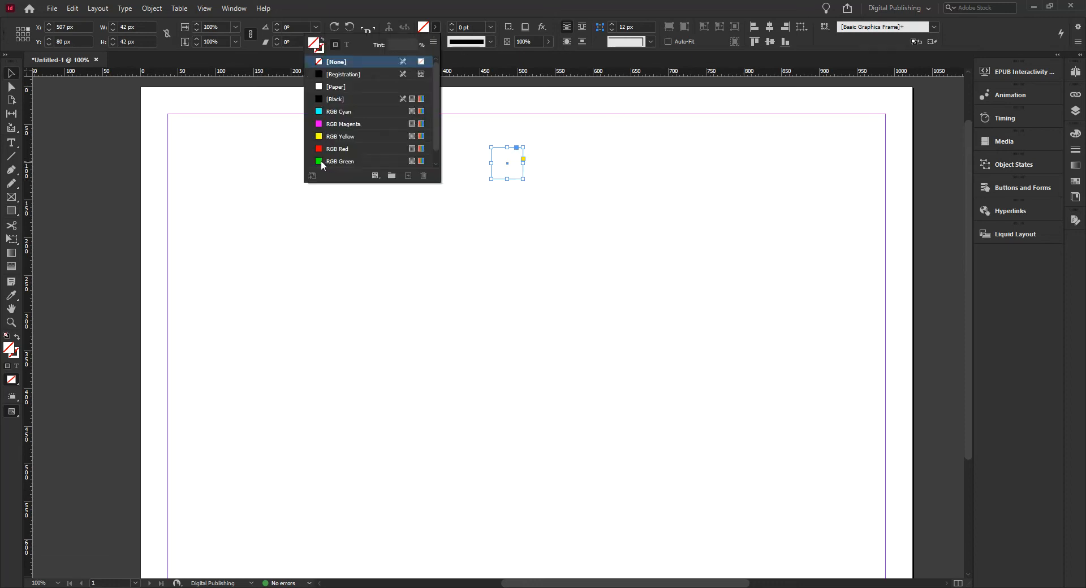
{"action": "left_click", "coordinate": [323, 163]}
{"action": "left_click", "coordinate": [335, 148]}
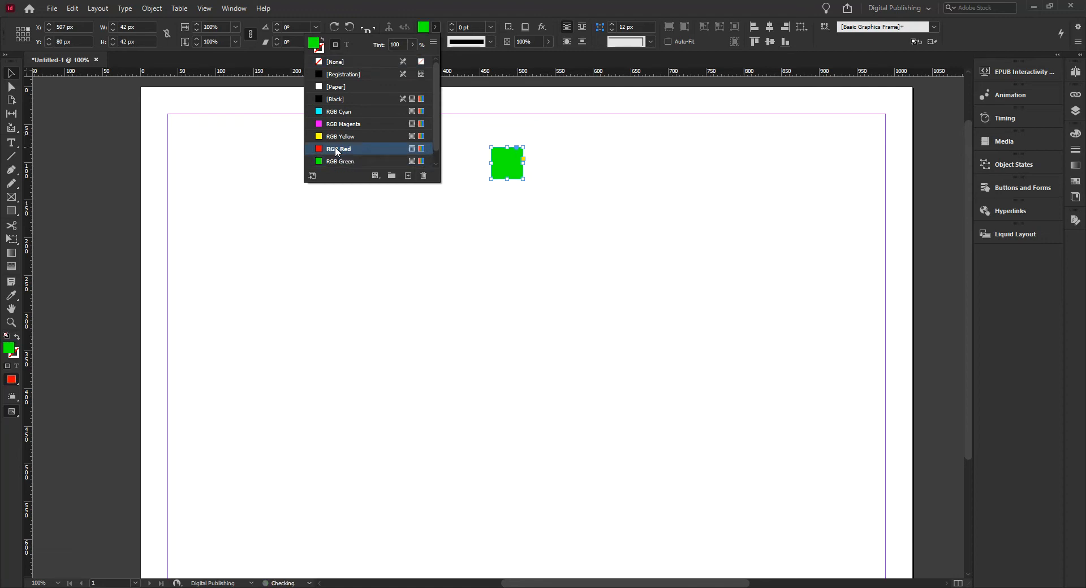
{"action": "left_click", "coordinate": [527, 250]}
- Duplicate the red square twice below itself to form a column, and move all three squares down about 69 px
{"action": "left_click_drag", "start_coordinate": [509, 168], "coordinate": [507, 324]}
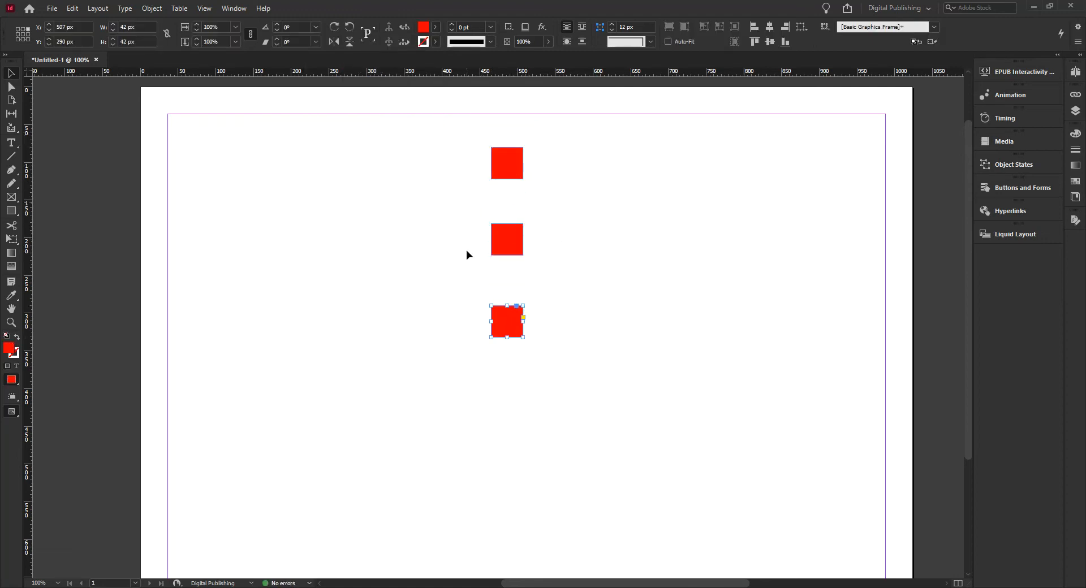
{"action": "left_click_drag", "start_coordinate": [453, 140], "coordinate": [508, 323]}
{"action": "left_click_drag", "start_coordinate": [511, 168], "coordinate": [505, 221]}
{"action": "left_click", "coordinate": [581, 272]}
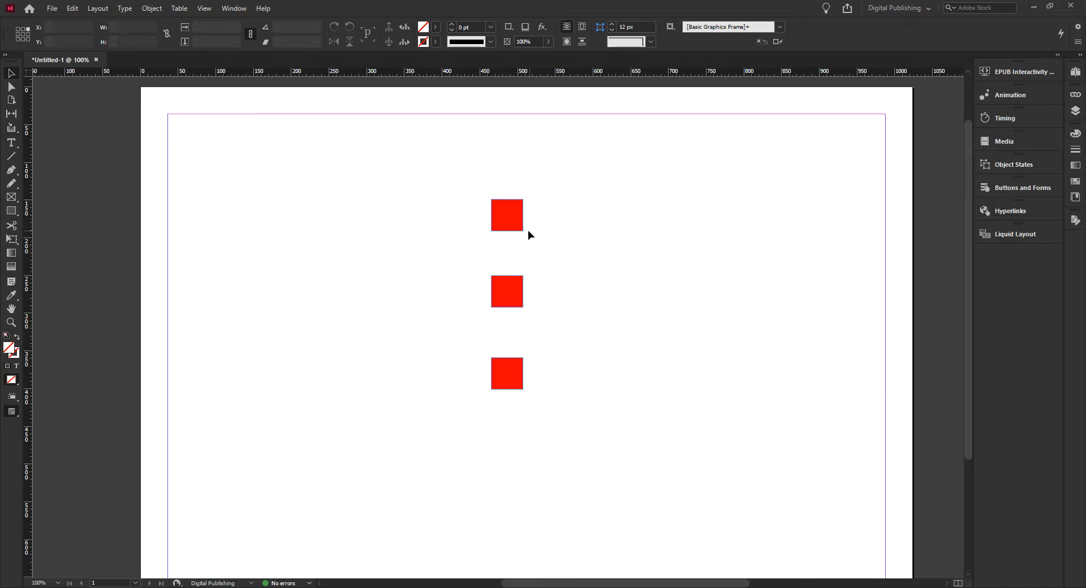
- Apply the Fly in from Left animation preset to the uppermost red square
{"action": "left_click", "coordinate": [514, 214]}
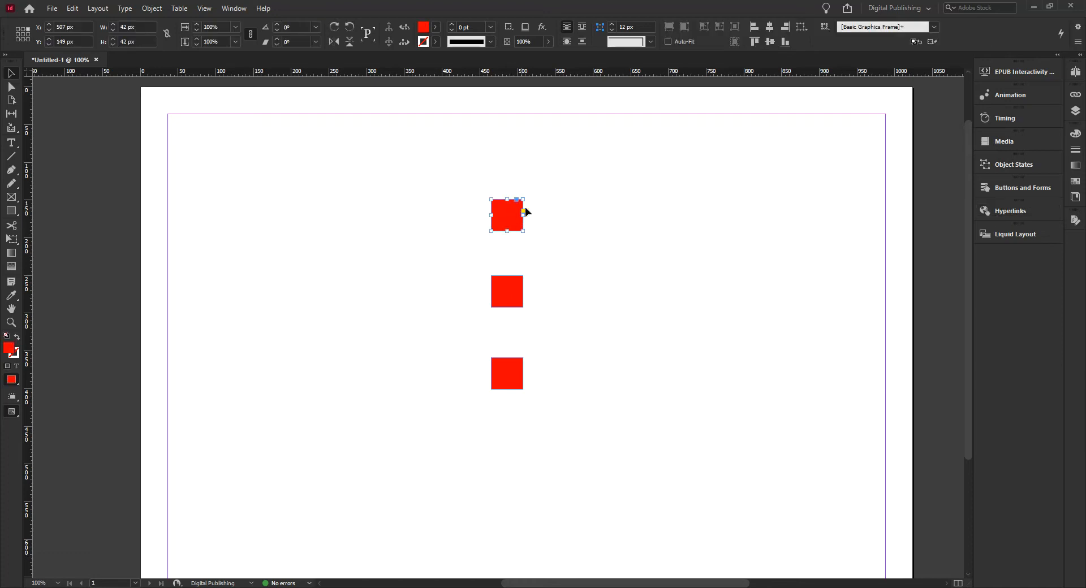
{"action": "left_click", "coordinate": [1009, 95]}
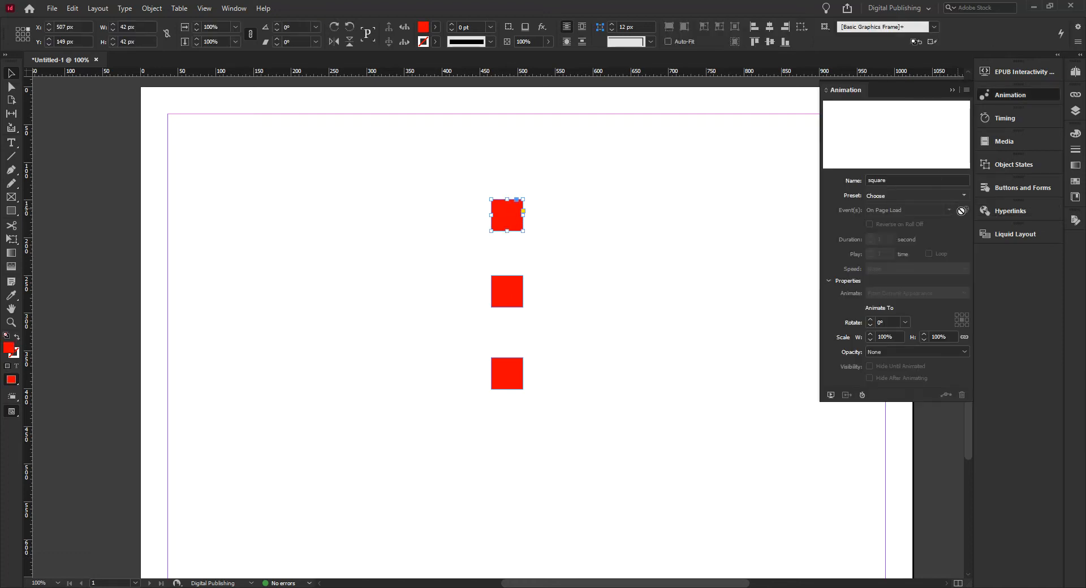
{"action": "left_click", "coordinate": [964, 196]}
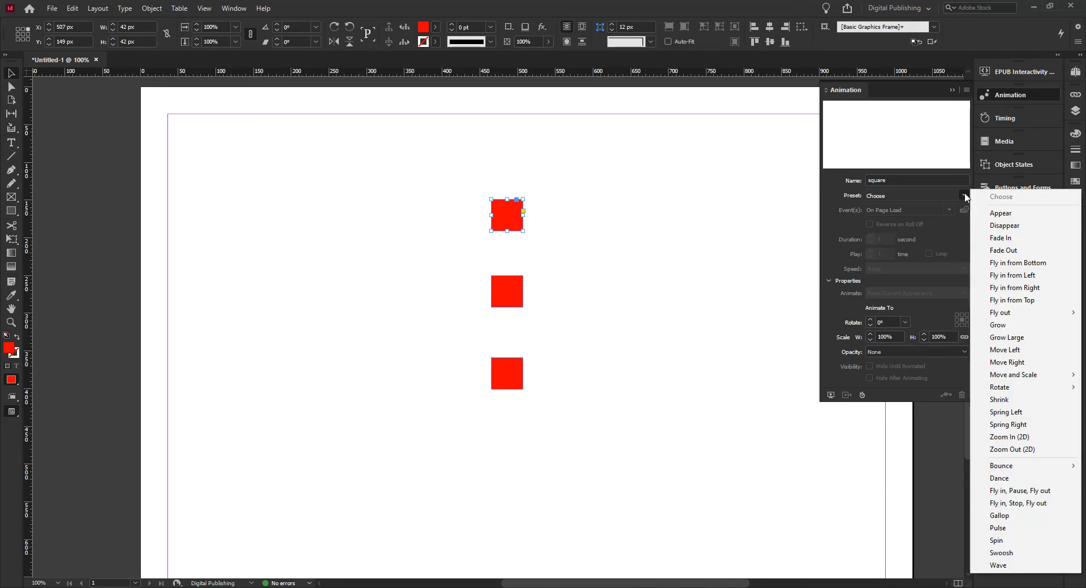
{"action": "left_click", "coordinate": [1017, 276]}
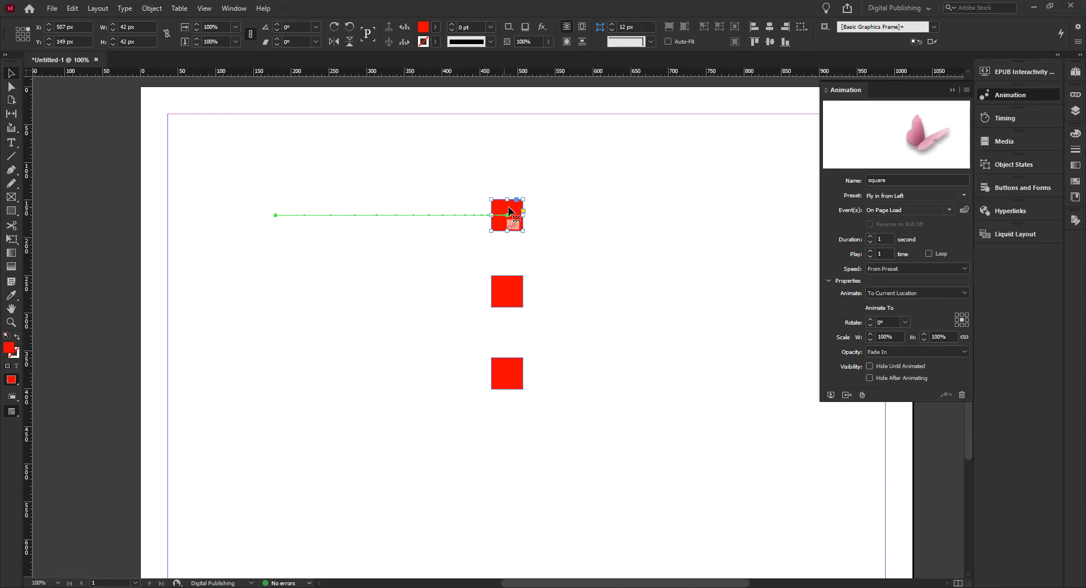
- Apply the Fly in from Left preset to the middle square and set it to animate From Current Appearance
{"action": "left_click", "coordinate": [506, 293]}
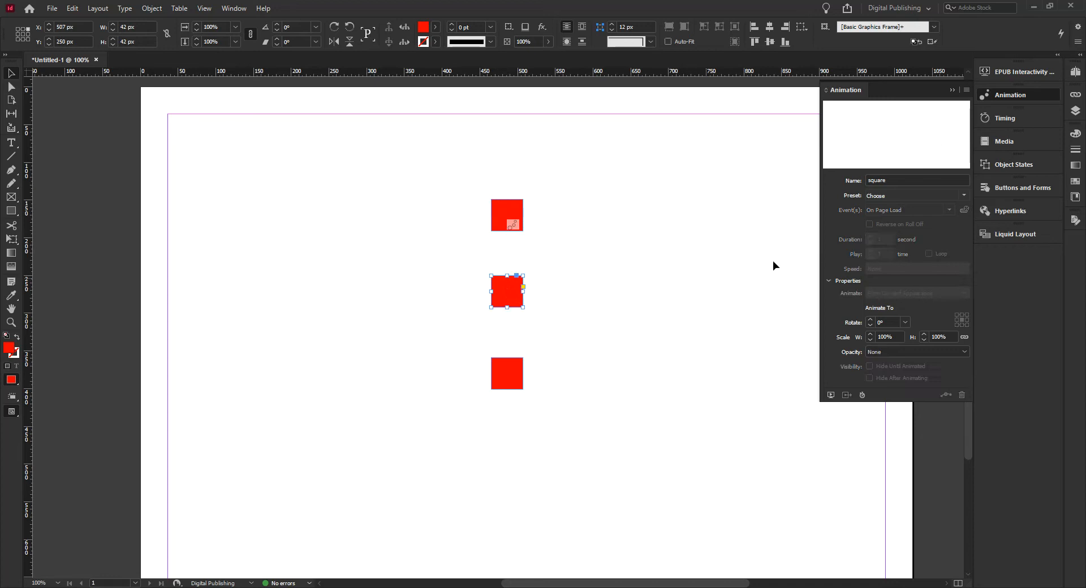
{"action": "left_click", "coordinate": [961, 196]}
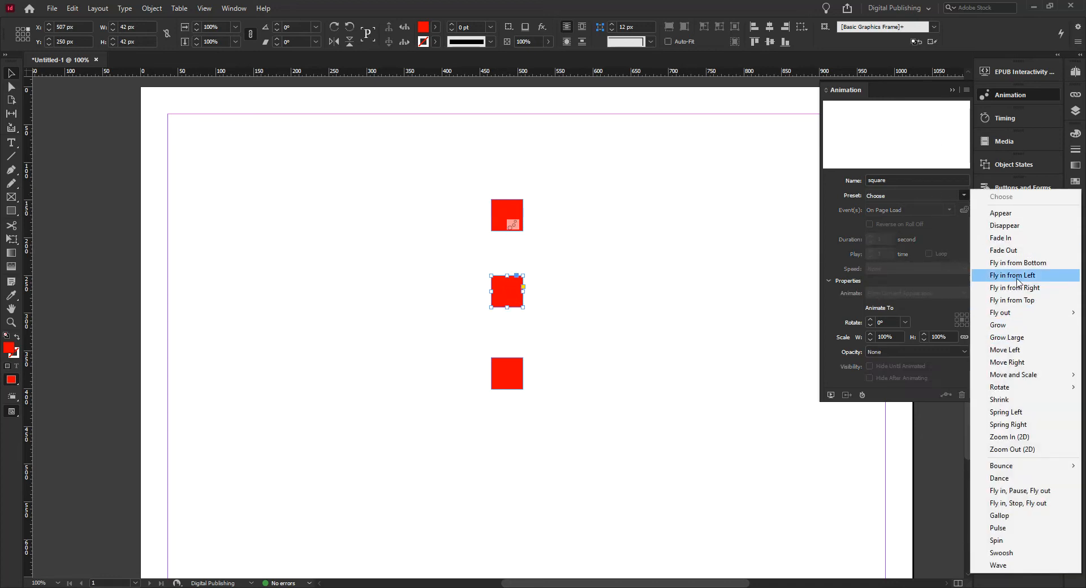
{"action": "left_click", "coordinate": [1017, 276]}
{"action": "left_click", "coordinate": [498, 224]}
{"action": "left_click", "coordinate": [500, 288]}
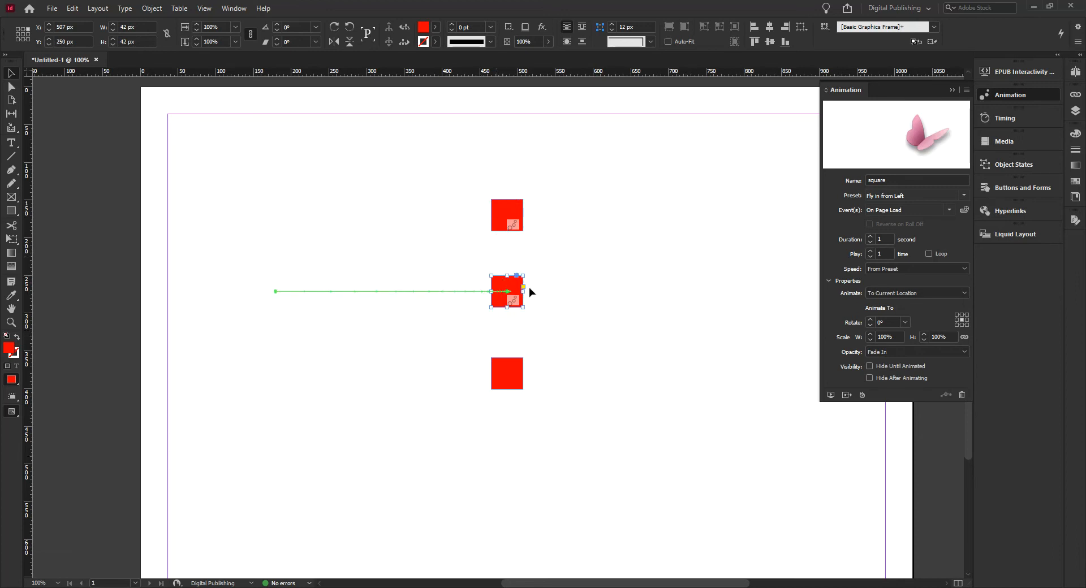
{"action": "left_click", "coordinate": [960, 293]}
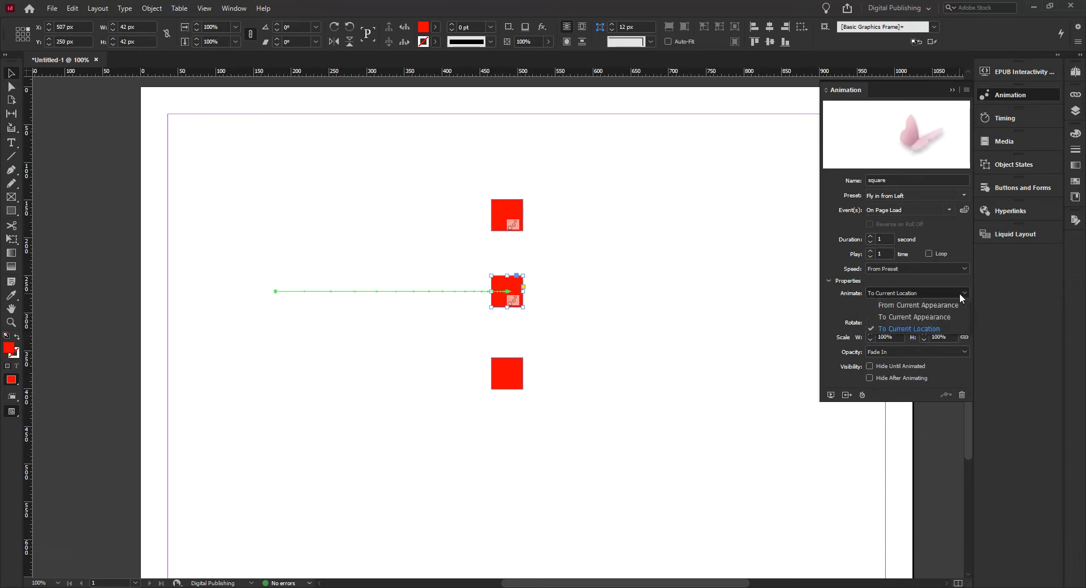
{"action": "left_click", "coordinate": [902, 305]}
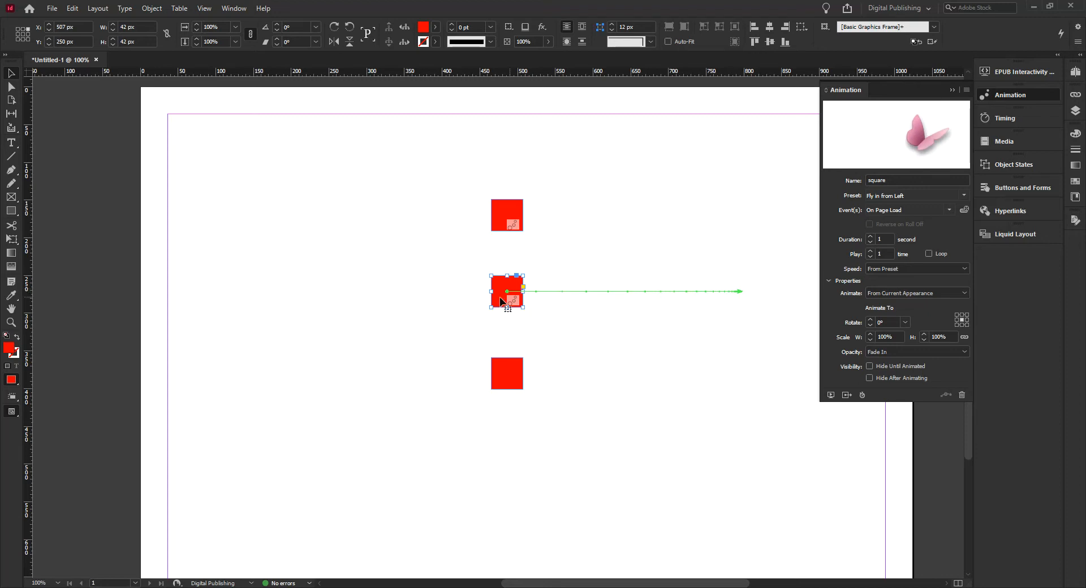
- Check the Animate property options of the uppermost square without changing its setting
{"action": "left_click", "coordinate": [502, 214]}
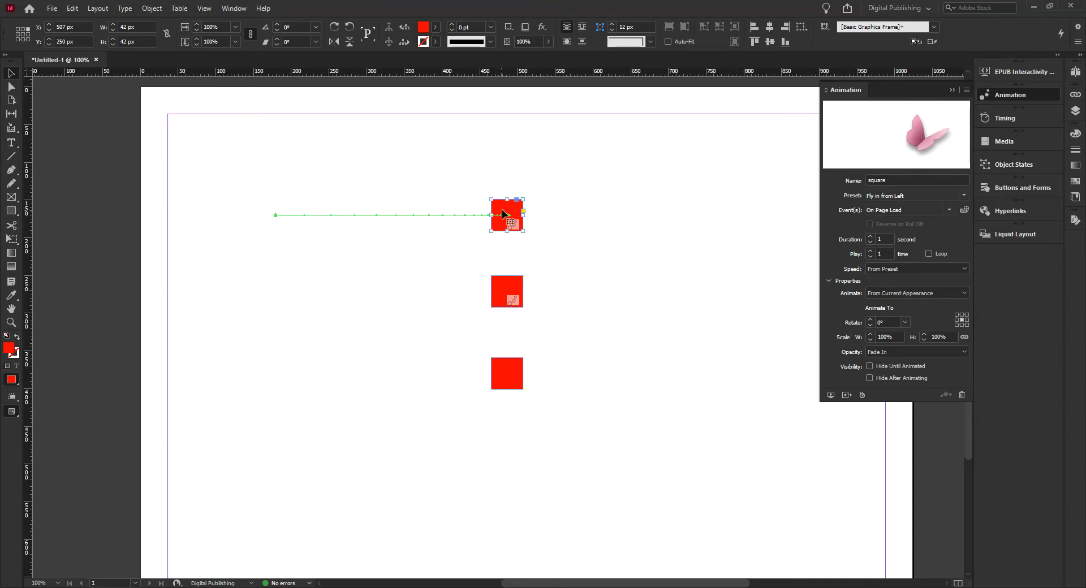
{"action": "left_click", "coordinate": [904, 294]}
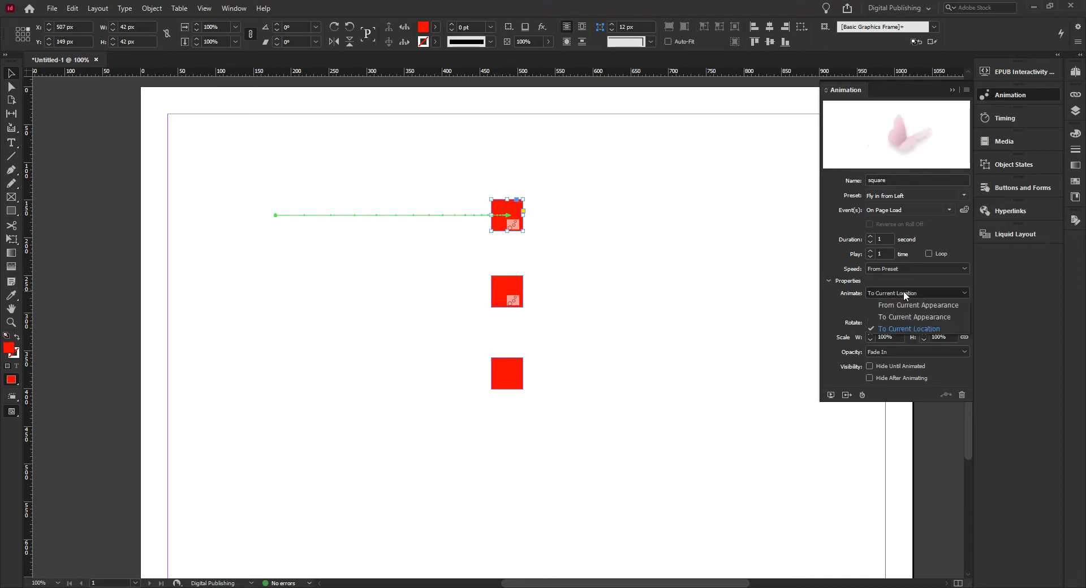
{"action": "left_click", "coordinate": [937, 280]}
- Apply the Grow Large preset to the lowest square and set it to animate To Current Appearance
{"action": "left_click", "coordinate": [502, 374]}
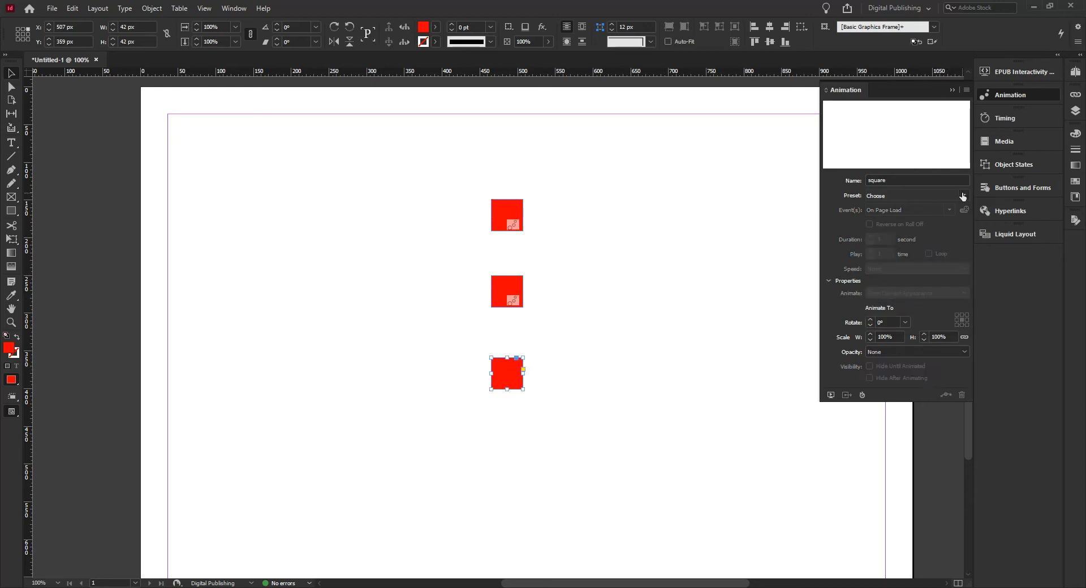
{"action": "left_click", "coordinate": [962, 195]}
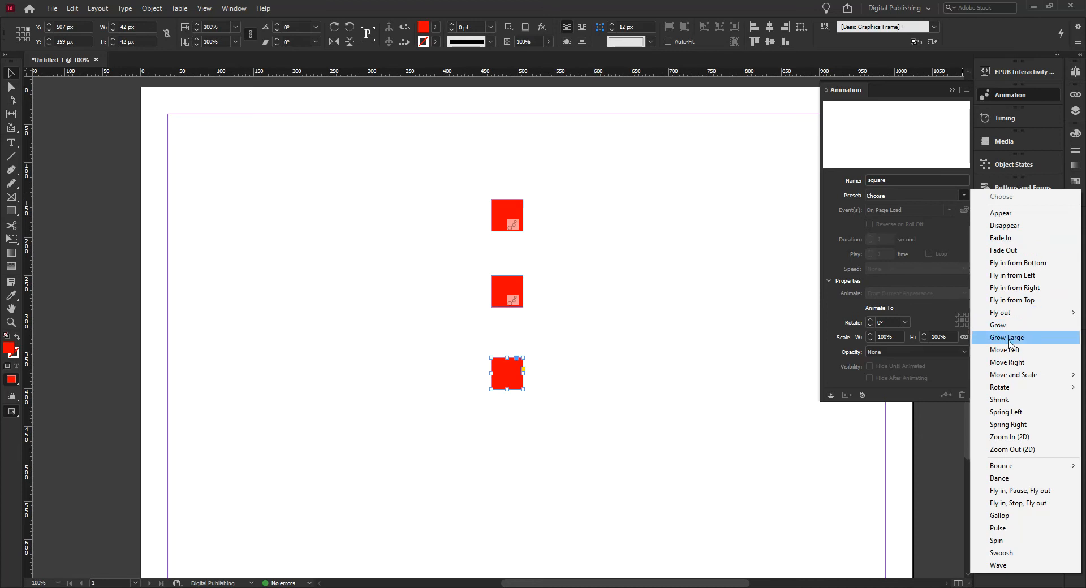
{"action": "left_click", "coordinate": [1009, 339]}
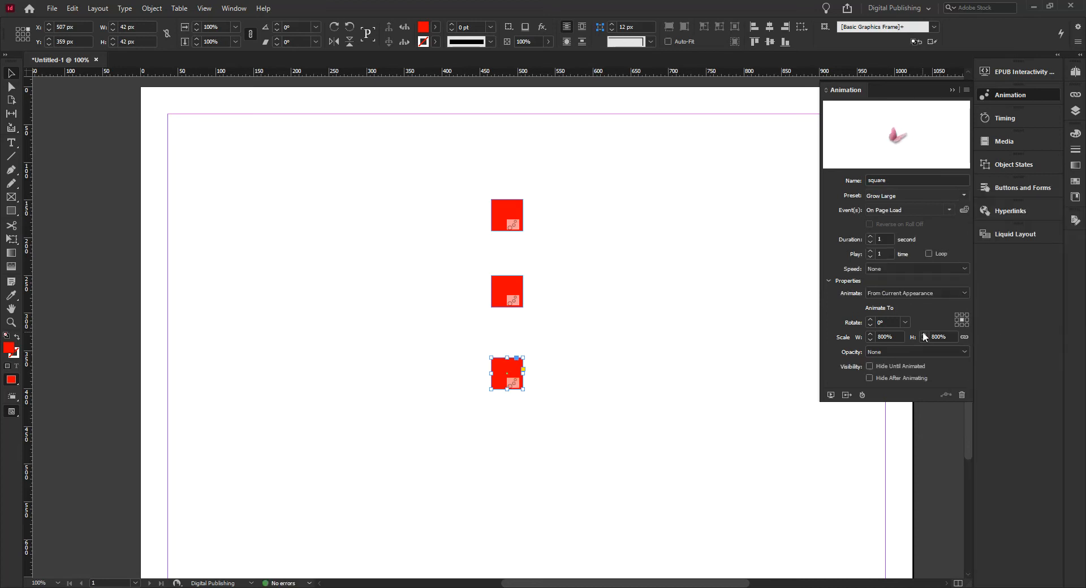
{"action": "left_click", "coordinate": [963, 293]}
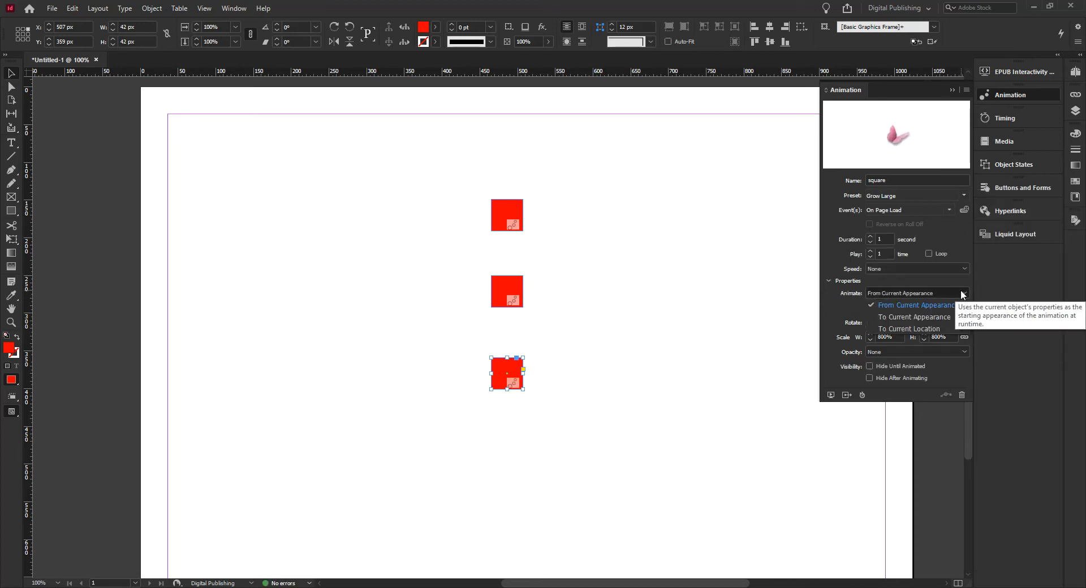
{"action": "left_click", "coordinate": [929, 317]}
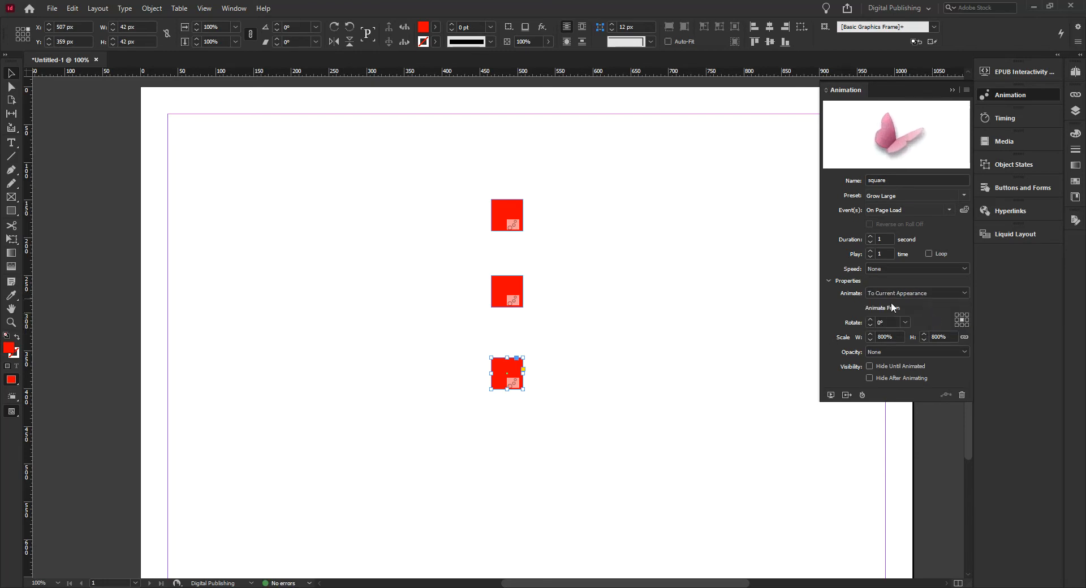
- Compare the animation settings and motion paths of the middle, lowest and uppermost squares
{"action": "left_click", "coordinate": [507, 290]}
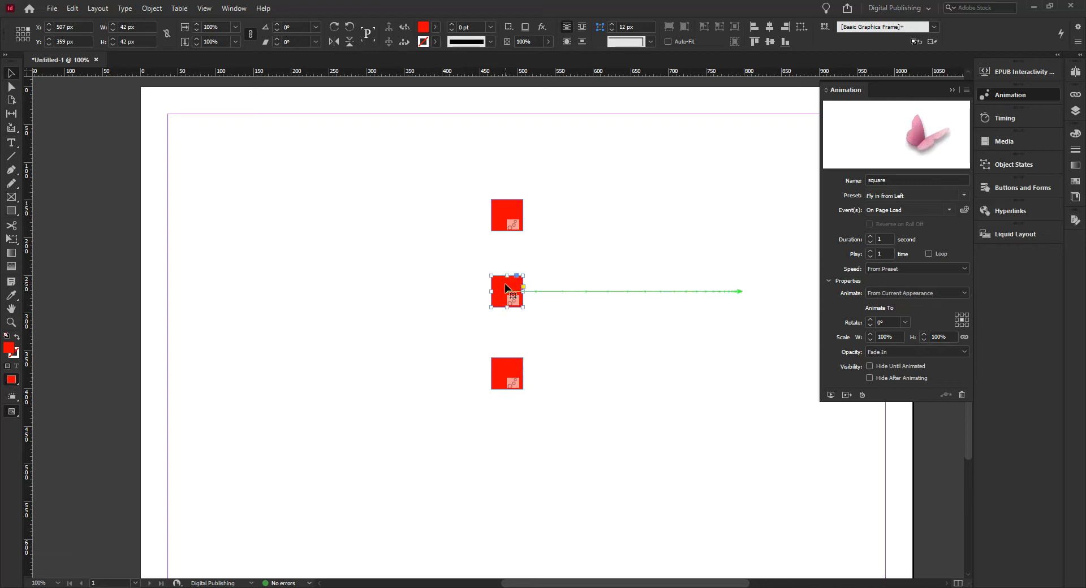
{"action": "left_click", "coordinate": [503, 366]}
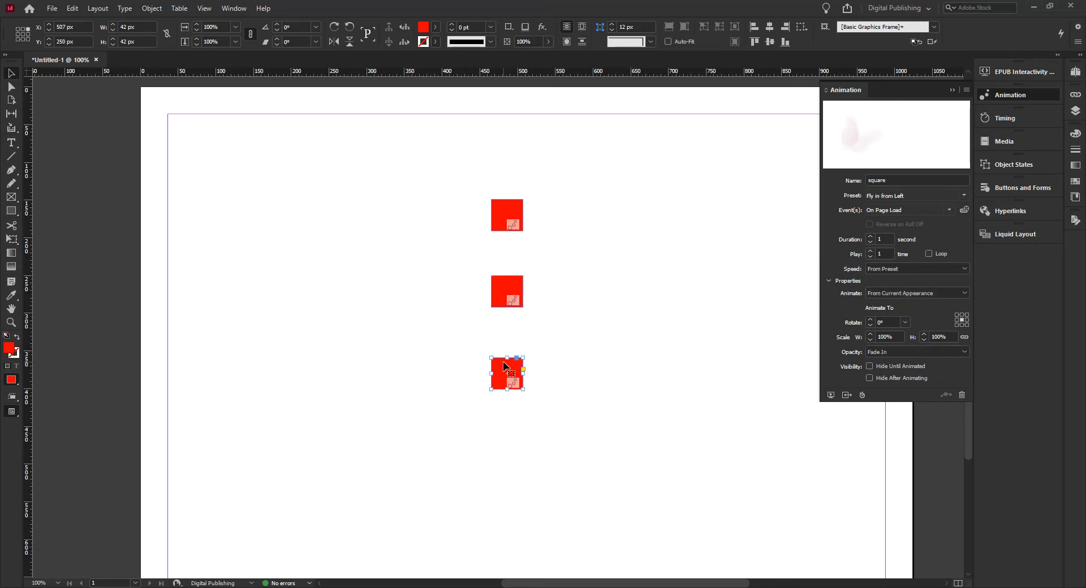
{"action": "left_click", "coordinate": [507, 215]}
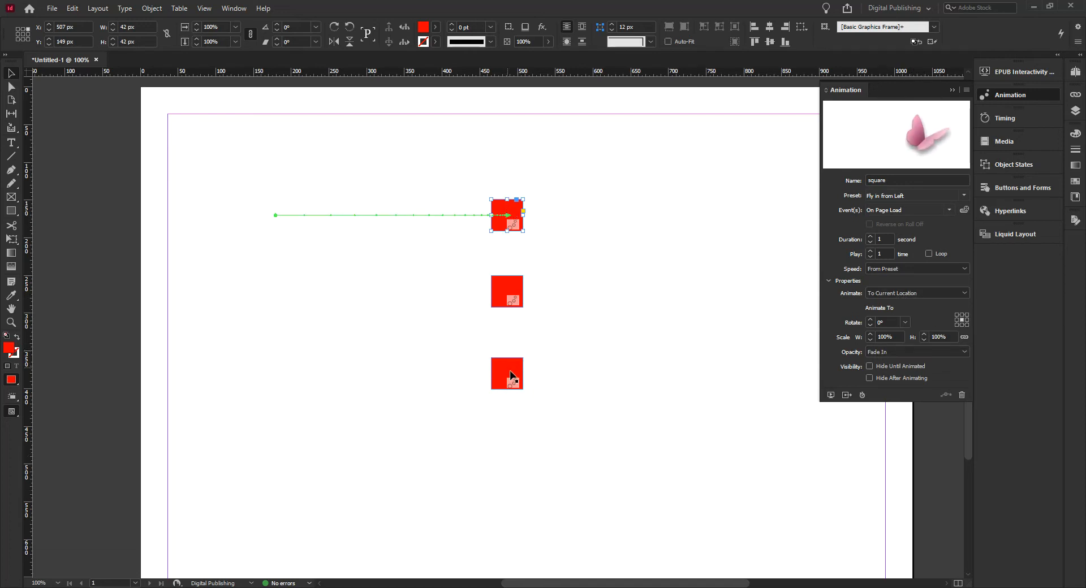
- Play the page's animations in the EPUB Interactivity Preview, stop playback, and return to the uppermost square's animation settings
{"action": "left_click", "coordinate": [1009, 72]}
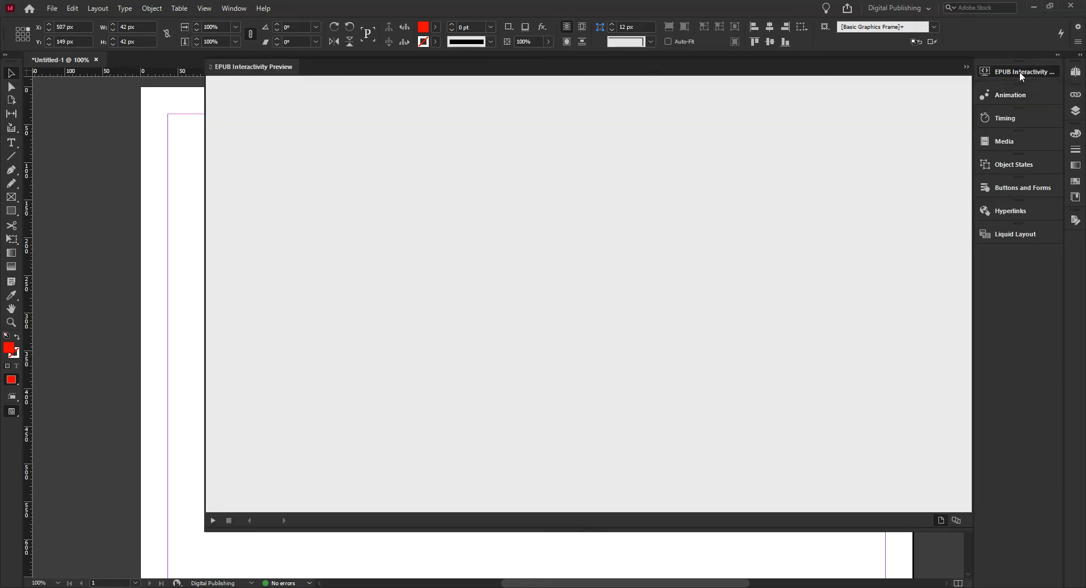
{"action": "left_click", "coordinate": [1012, 73]}
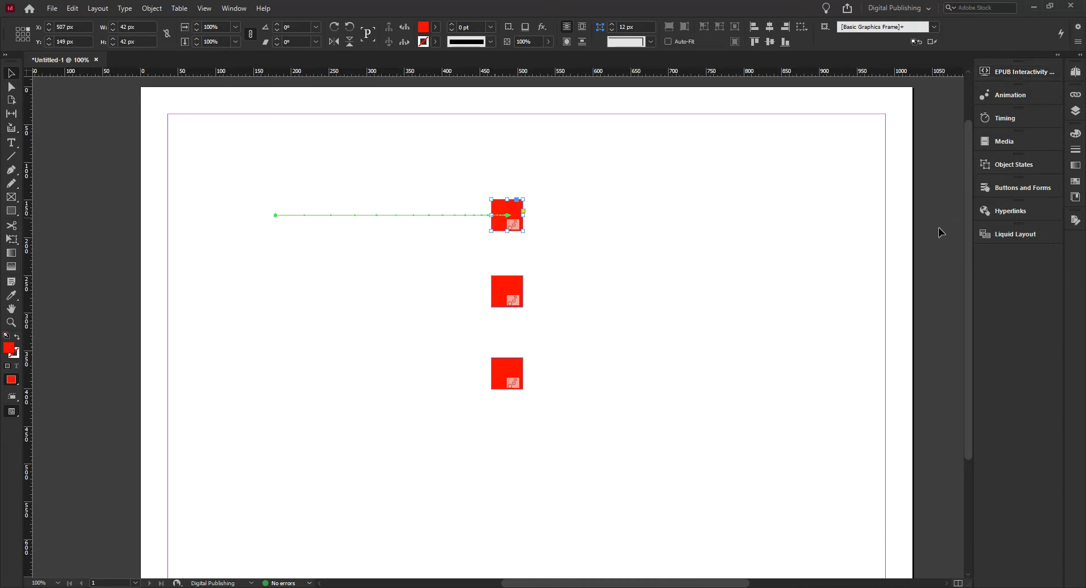
{"action": "left_click", "coordinate": [1009, 94]}
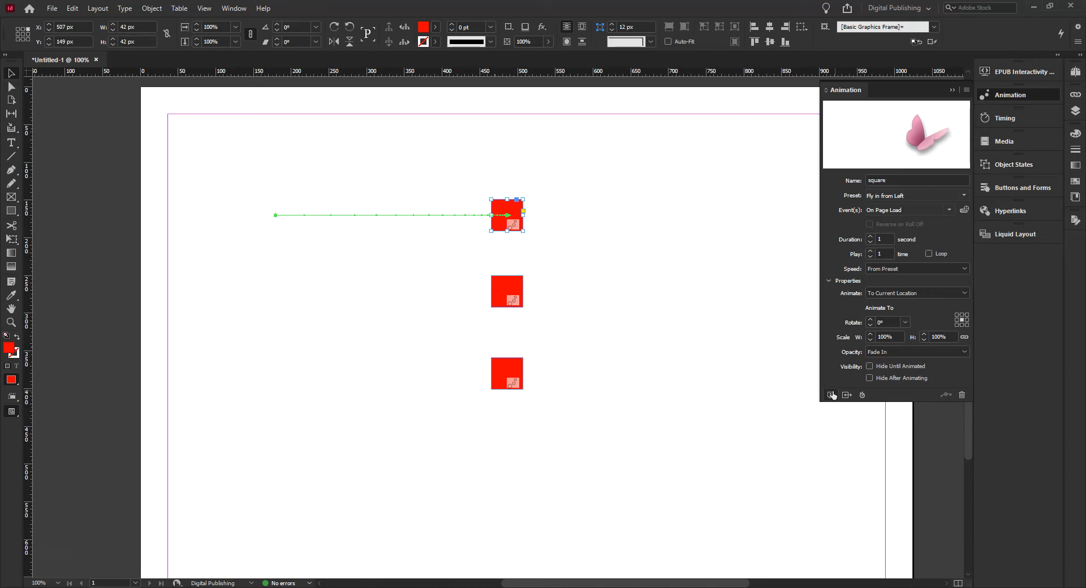
{"action": "left_click", "coordinate": [831, 395]}
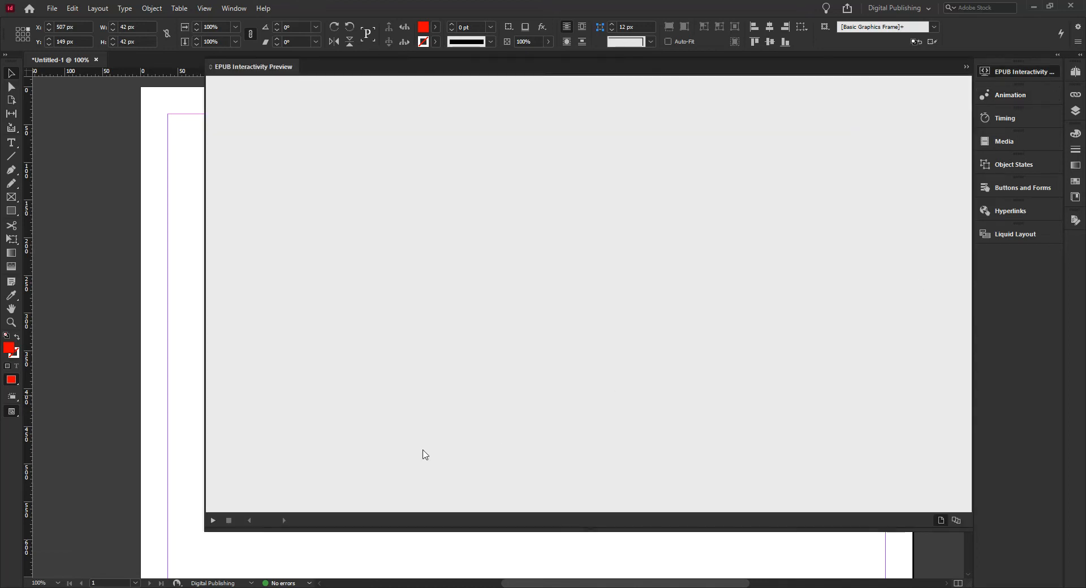
{"action": "left_click", "coordinate": [213, 521]}
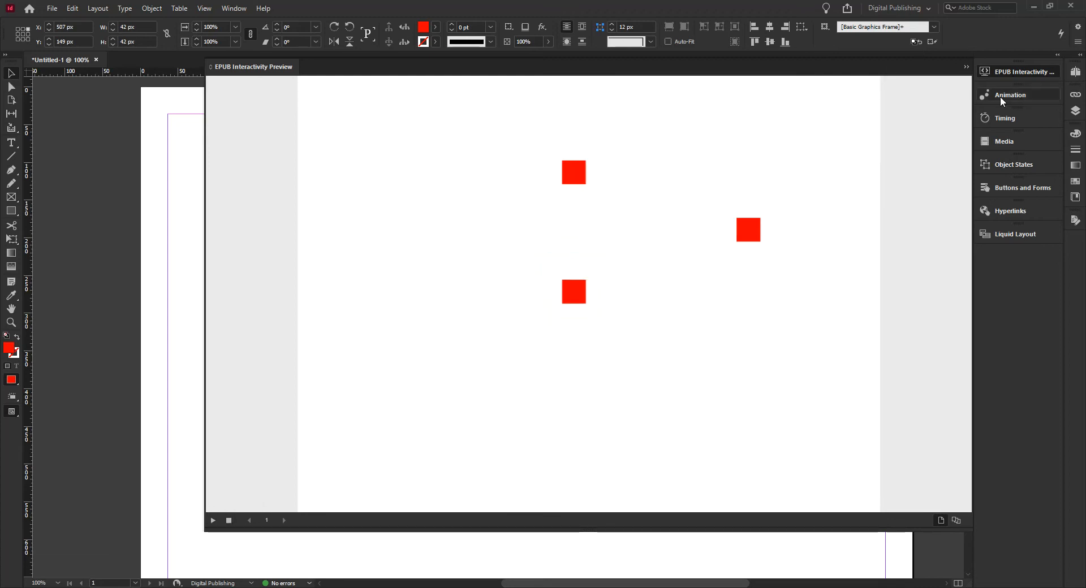
{"action": "left_click", "coordinate": [231, 521]}
{"action": "left_click", "coordinate": [1043, 73]}
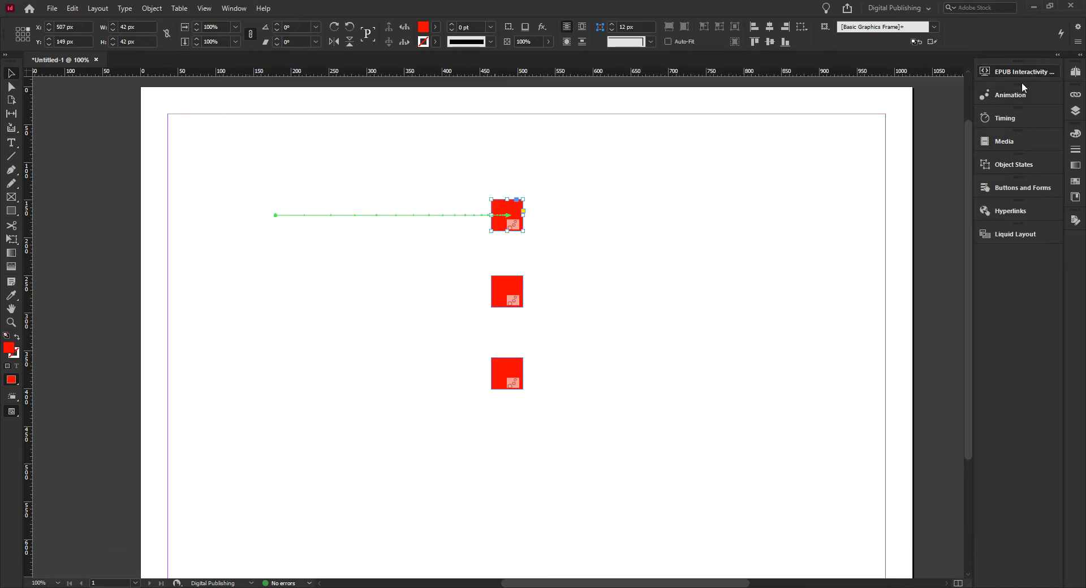
{"action": "left_click", "coordinate": [1008, 95]}
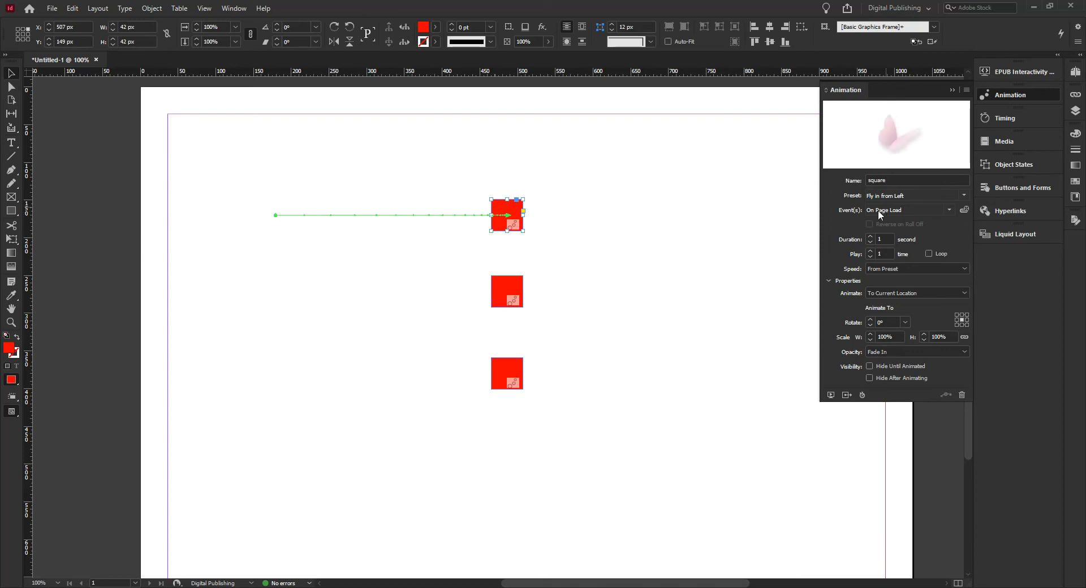
- Play the page's animations twice in the EPUB Interactivity Preview and close the preview
{"action": "left_click", "coordinate": [1018, 72]}
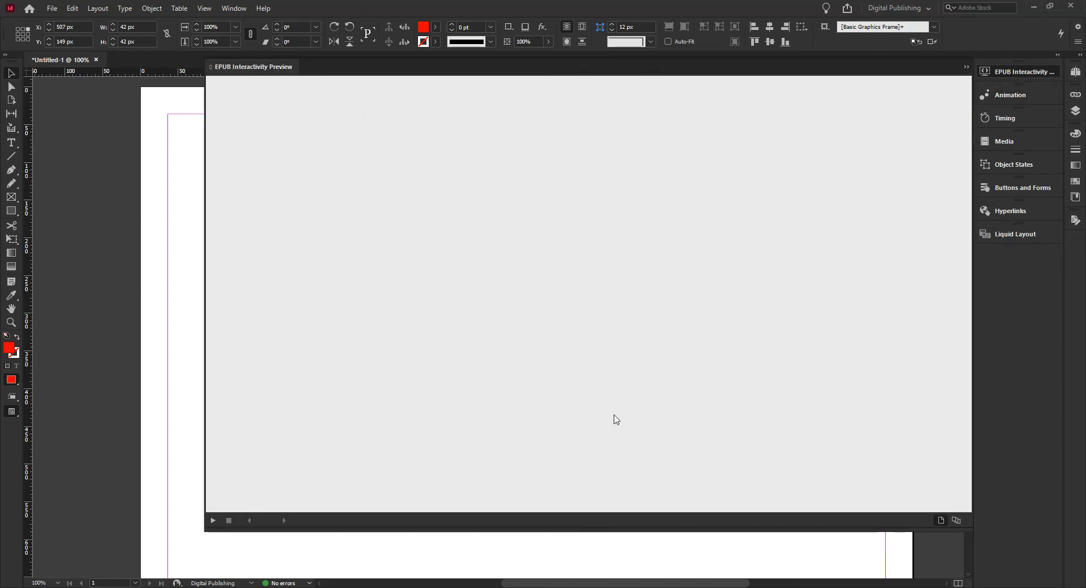
{"action": "left_click", "coordinate": [213, 520]}
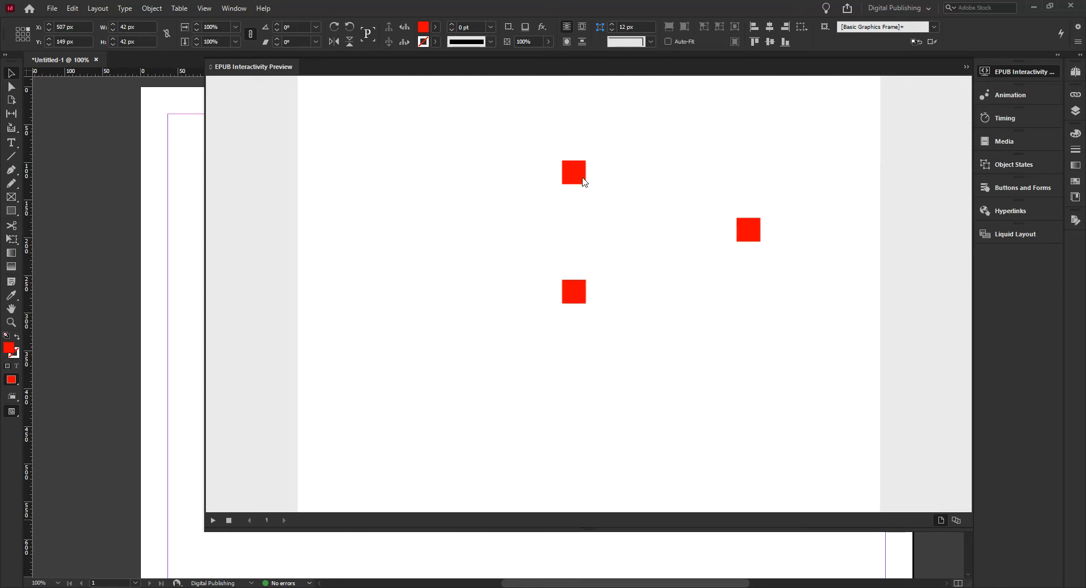
{"action": "left_click", "coordinate": [212, 522]}
{"action": "left_click", "coordinate": [1050, 73]}
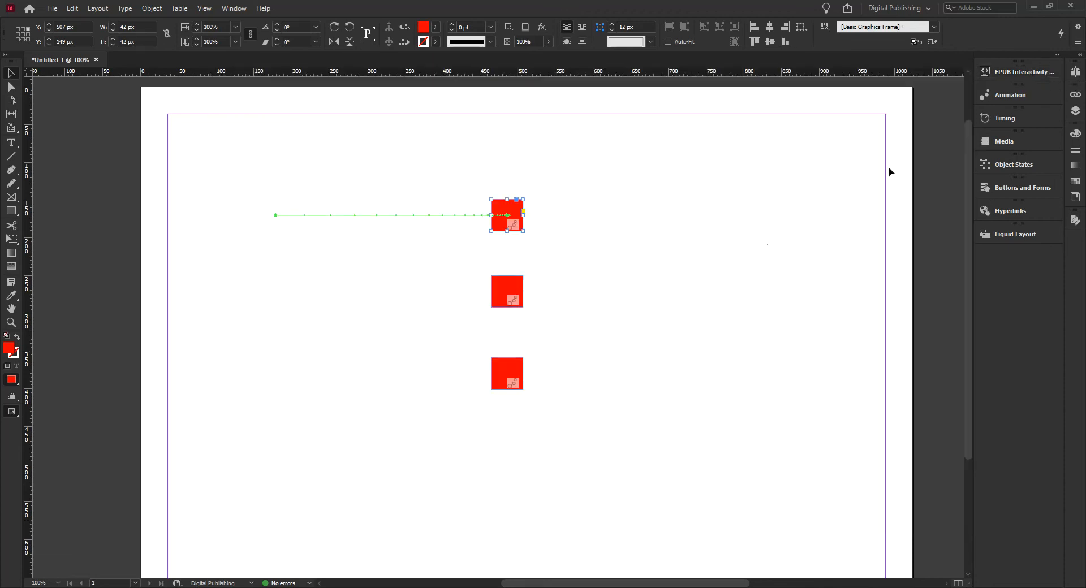
- Check the Animate property options of the lowest square without changing its setting
{"action": "left_click", "coordinate": [508, 378]}
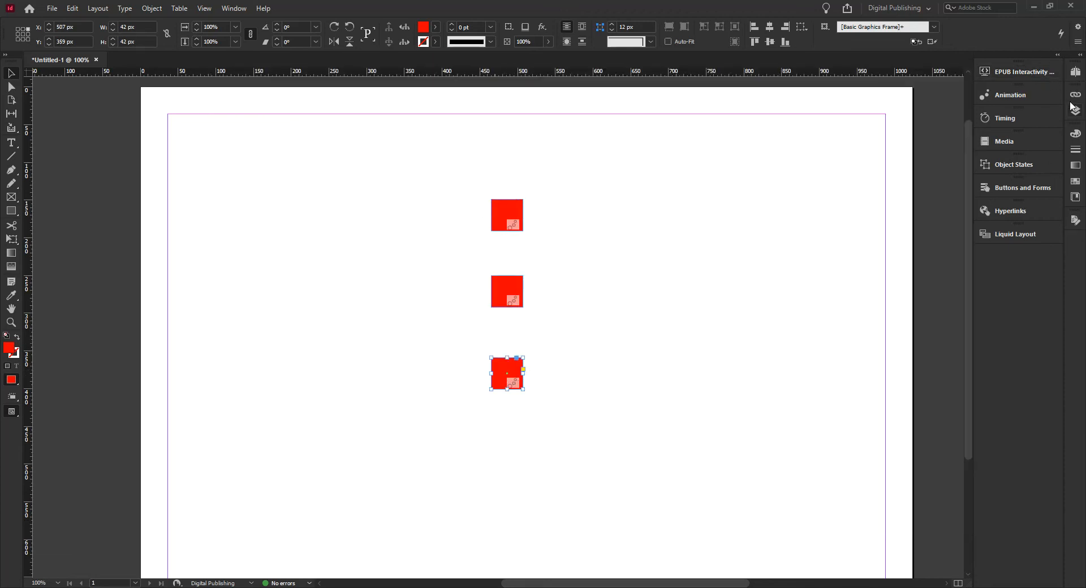
{"action": "left_click", "coordinate": [1011, 95]}
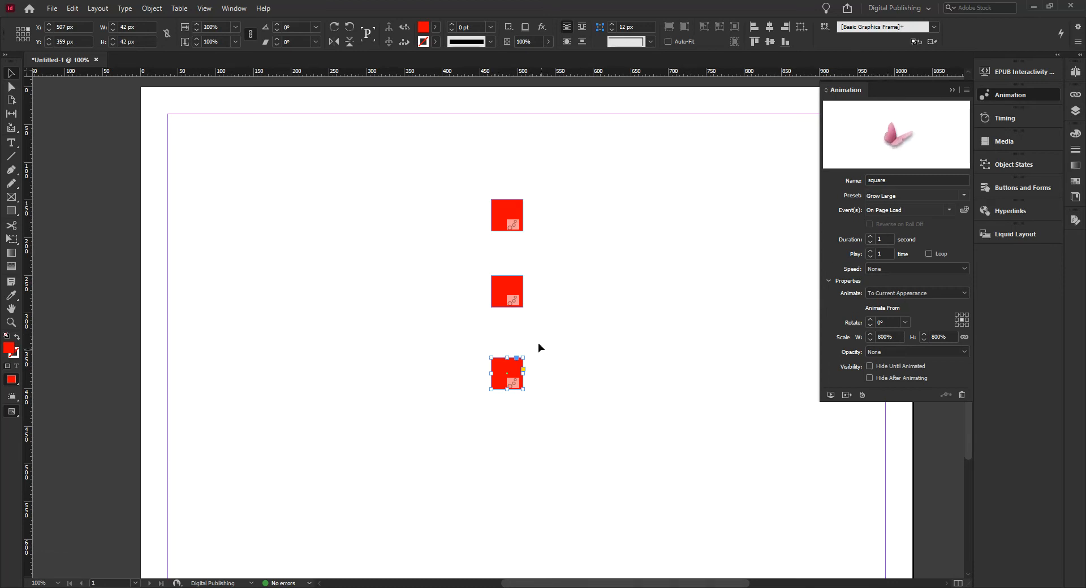
{"action": "left_click", "coordinate": [906, 293]}
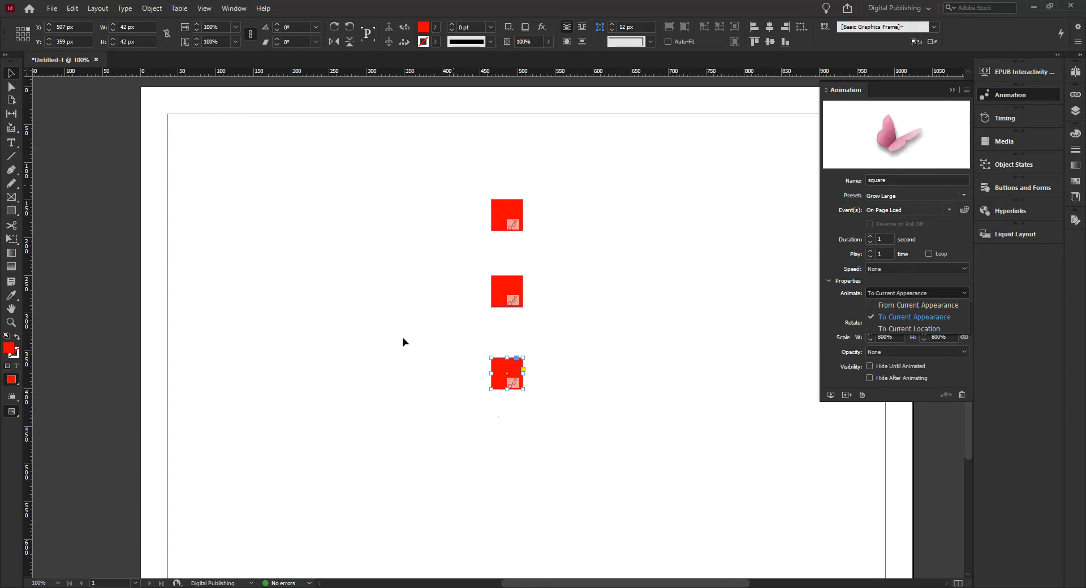
{"action": "left_click", "coordinate": [846, 399]}
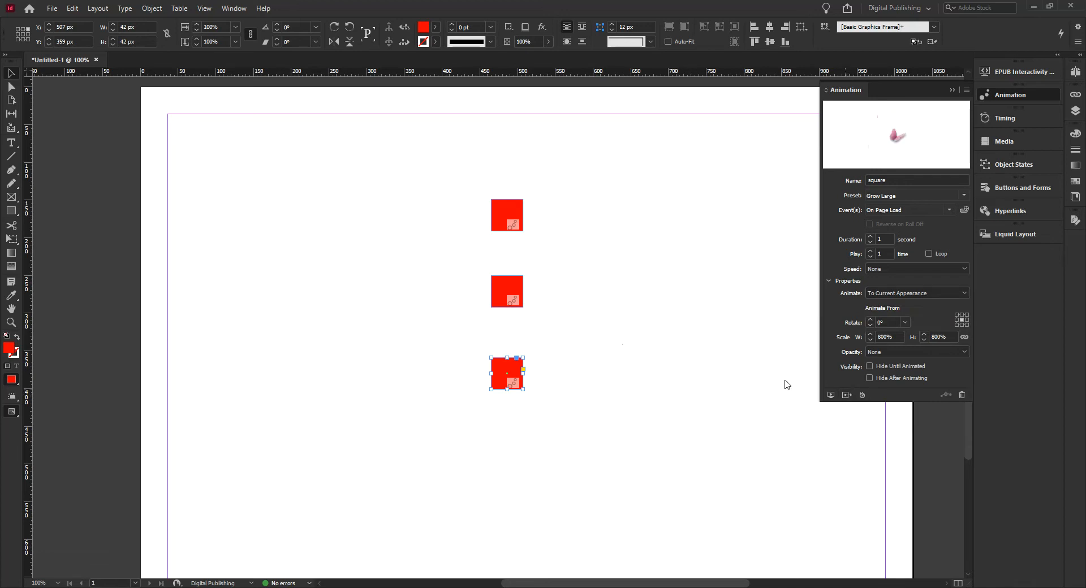
- Turn on the animation proxy for the middle square and compare it with the uppermost and lowest squares' proxies
{"action": "left_click", "coordinate": [511, 289]}
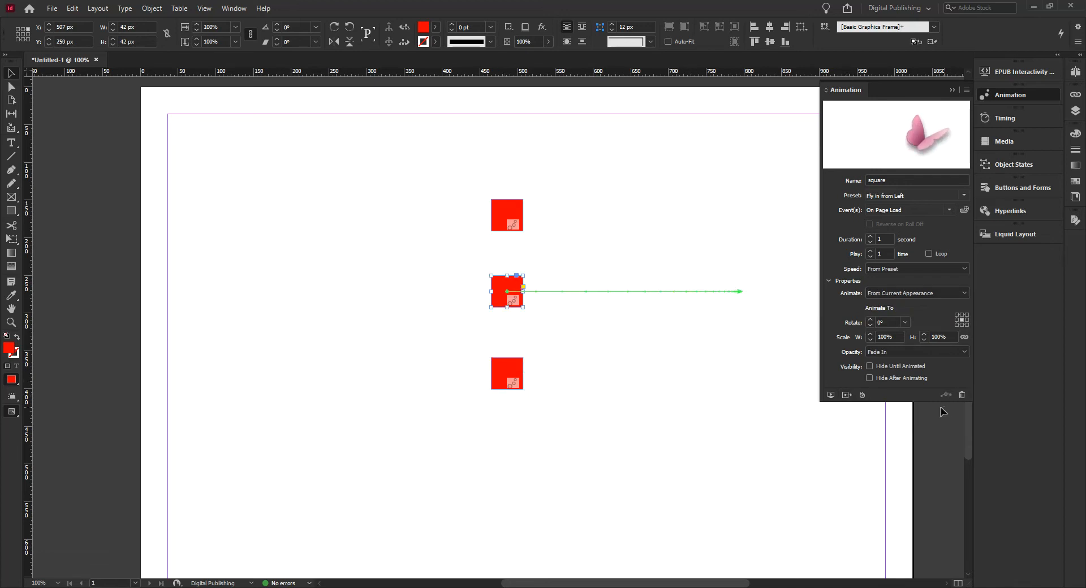
{"action": "left_click", "coordinate": [847, 395]}
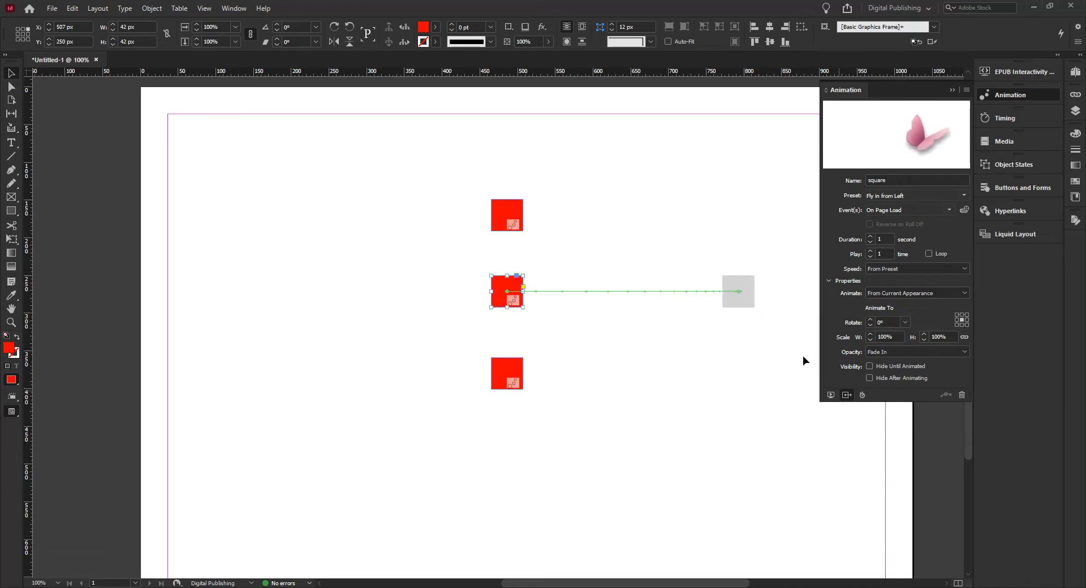
{"action": "left_click", "coordinate": [516, 215]}
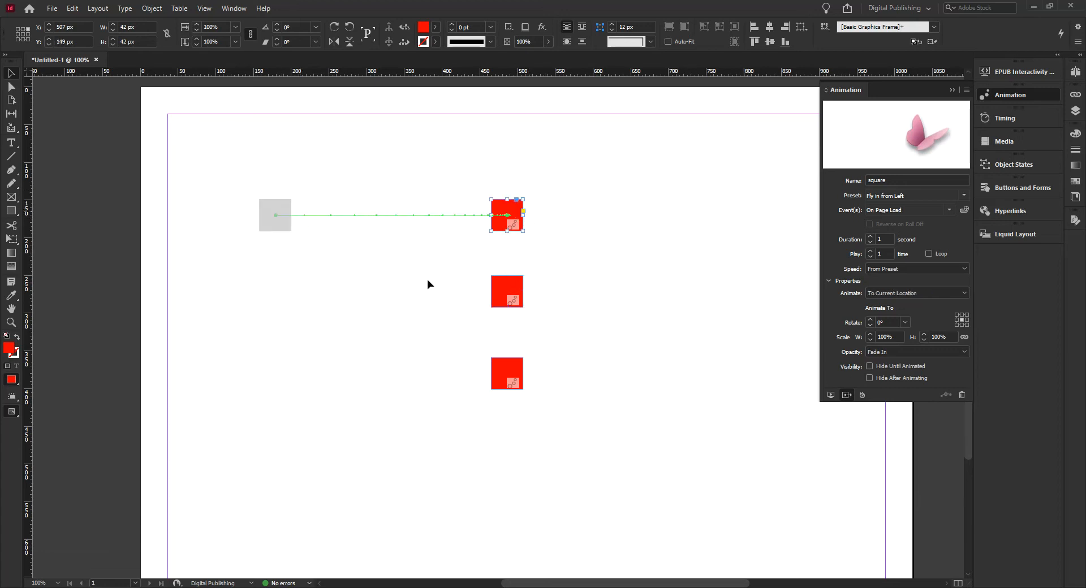
{"action": "left_click", "coordinate": [505, 367]}
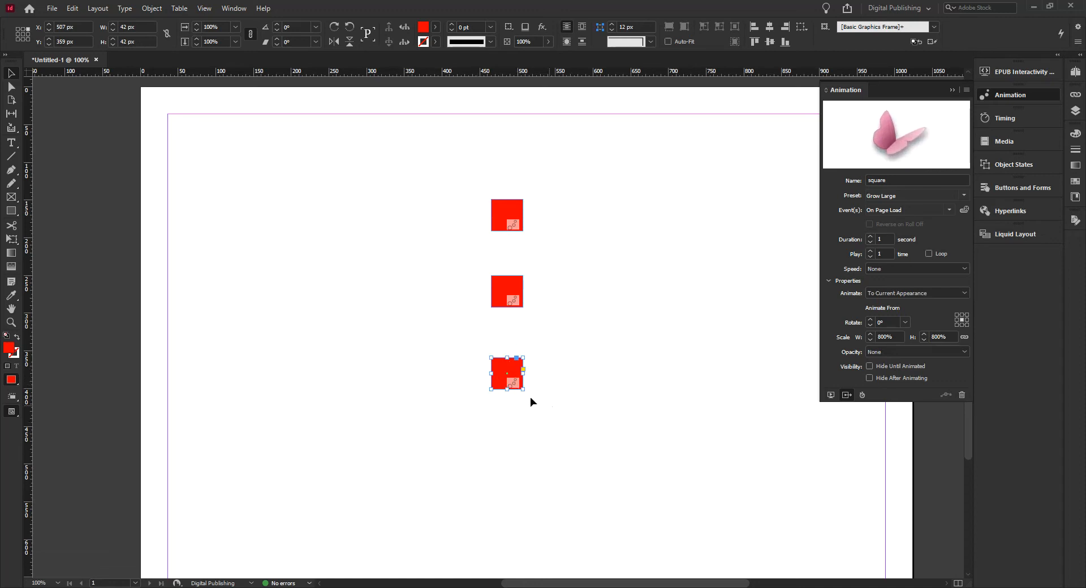
- Move the lowest square horizontally to X 188 px and apply the Grow preset to it
{"action": "left_click_drag", "start_coordinate": [503, 382], "coordinate": [262, 382]}
{"action": "left_click", "coordinate": [372, 381]}
{"action": "left_click", "coordinate": [270, 379]}
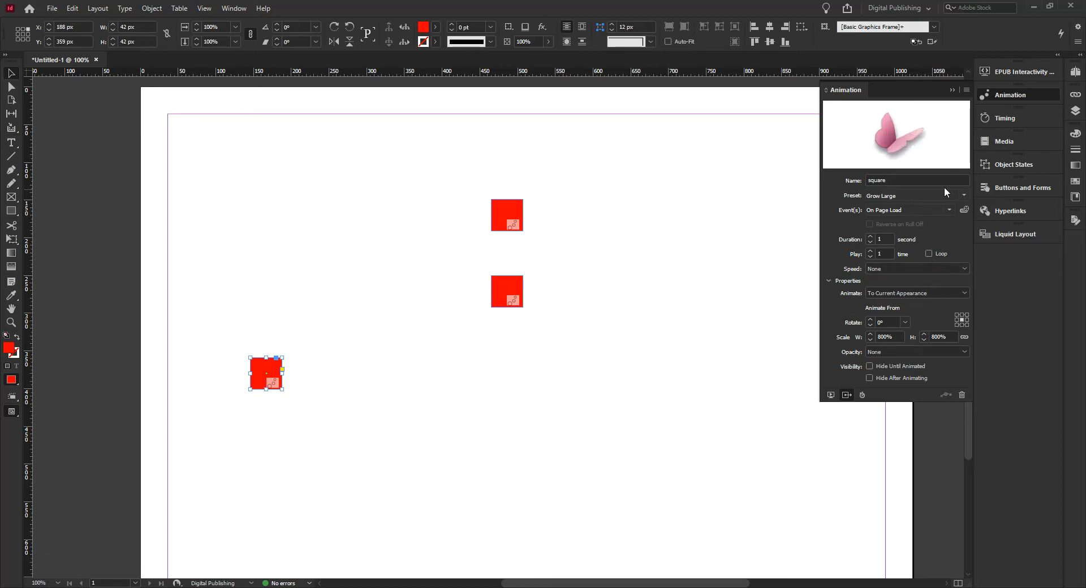
{"action": "left_click", "coordinate": [963, 195]}
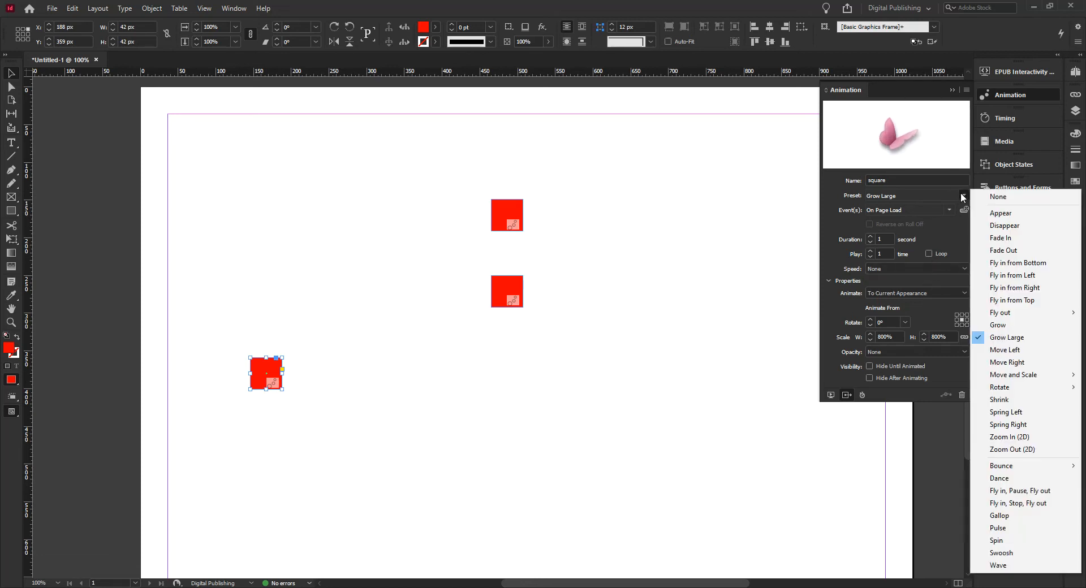
{"action": "left_click", "coordinate": [1000, 327]}
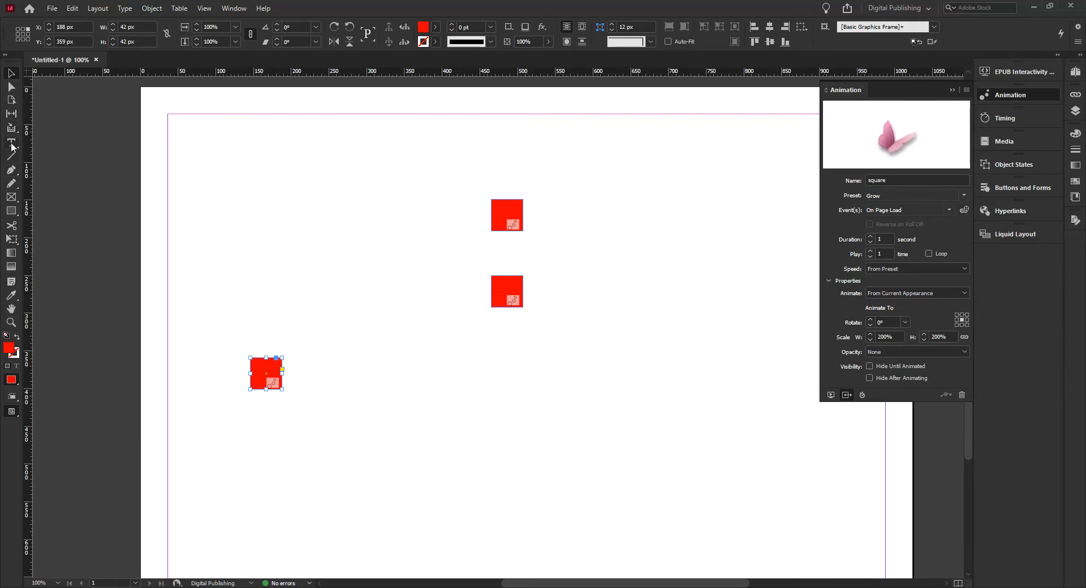
- Draw a horizontal Pen path about 340 px long from the lowest square's centre and convert it to the square's motion path
{"action": "left_click", "coordinate": [11, 169]}
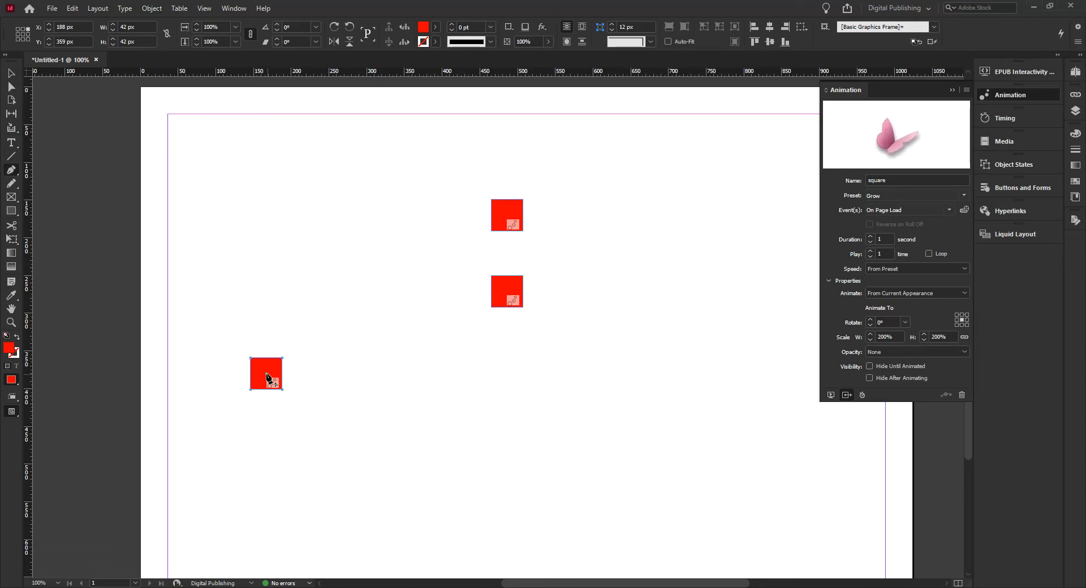
{"action": "left_click", "coordinate": [266, 373]}
{"action": "left_click", "coordinate": [524, 373]}
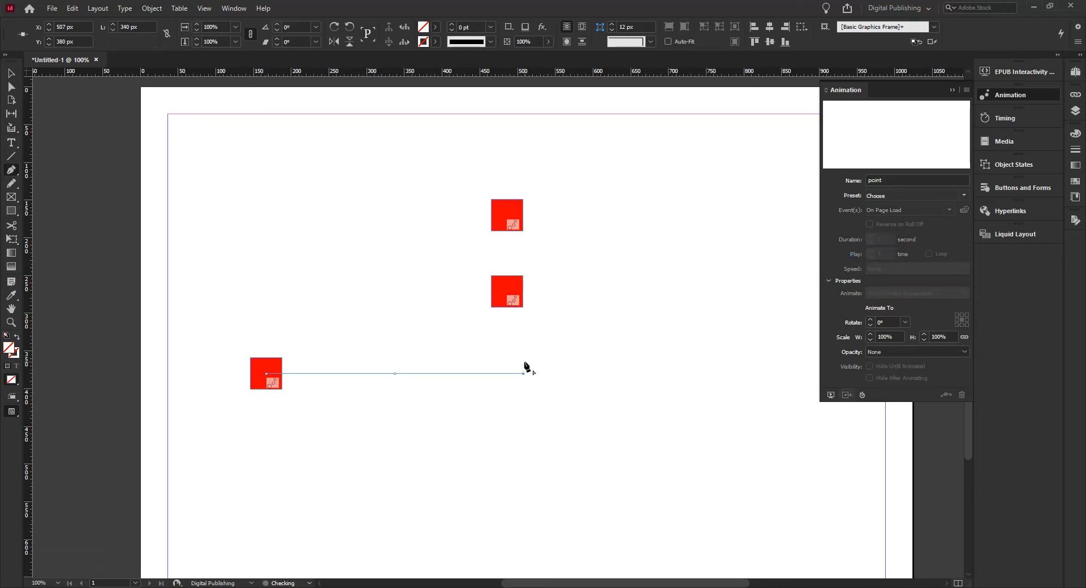
{"action": "left_click", "coordinate": [12, 73]}
{"action": "left_click_drag", "start_coordinate": [204, 320], "coordinate": [332, 441]}
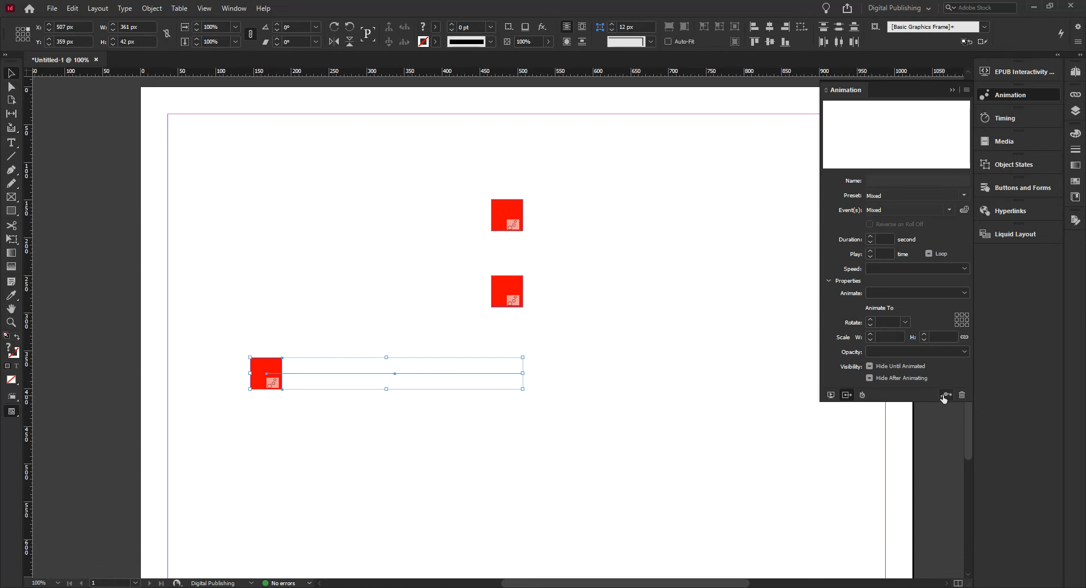
{"action": "left_click", "coordinate": [945, 395]}
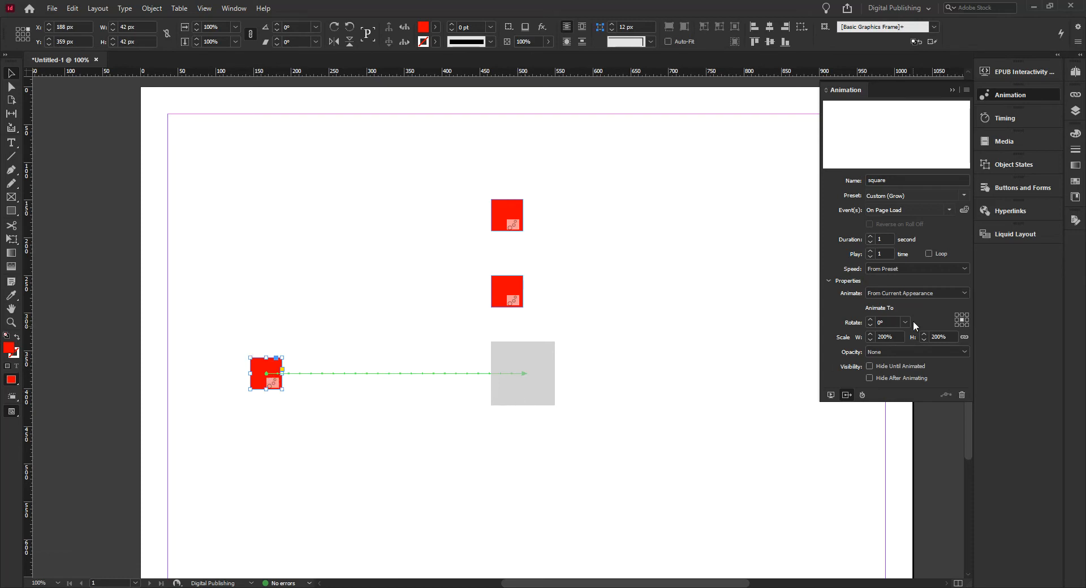
- Set the lowest square to animate To Current Appearance
{"action": "left_click", "coordinate": [685, 361]}
{"action": "left_click", "coordinate": [275, 366]}
{"action": "left_click", "coordinate": [931, 293]}
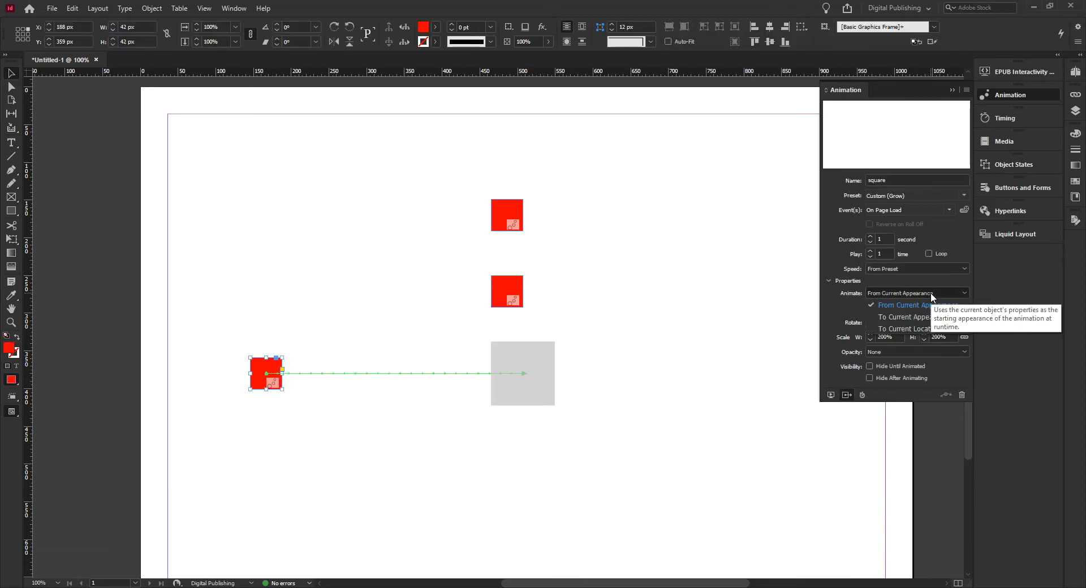
{"action": "left_click", "coordinate": [918, 318]}
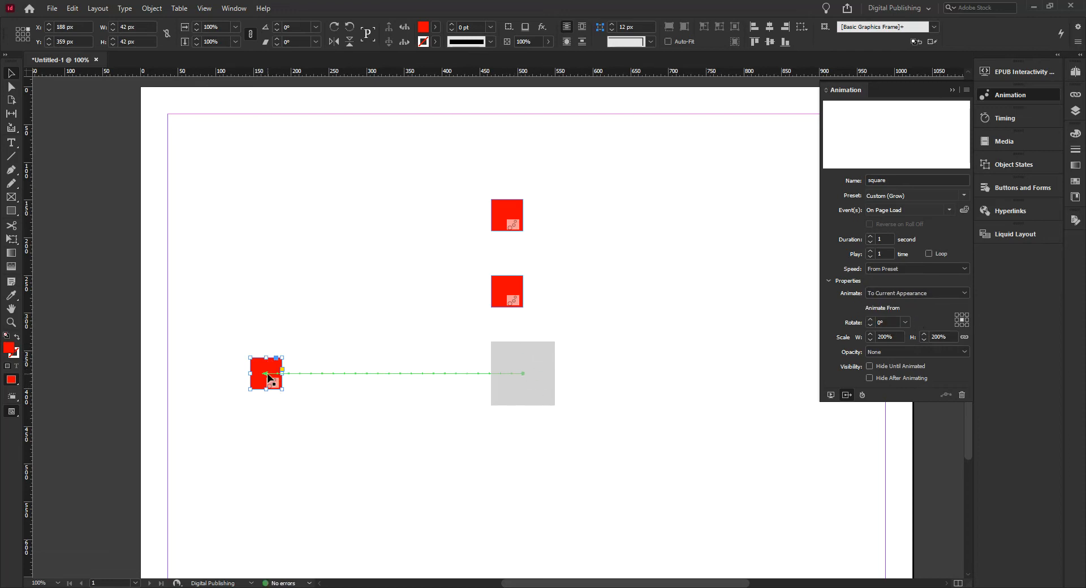
- Review the Animate options for the lowest square's custom Grow animation
{"action": "left_click", "coordinate": [929, 292]}
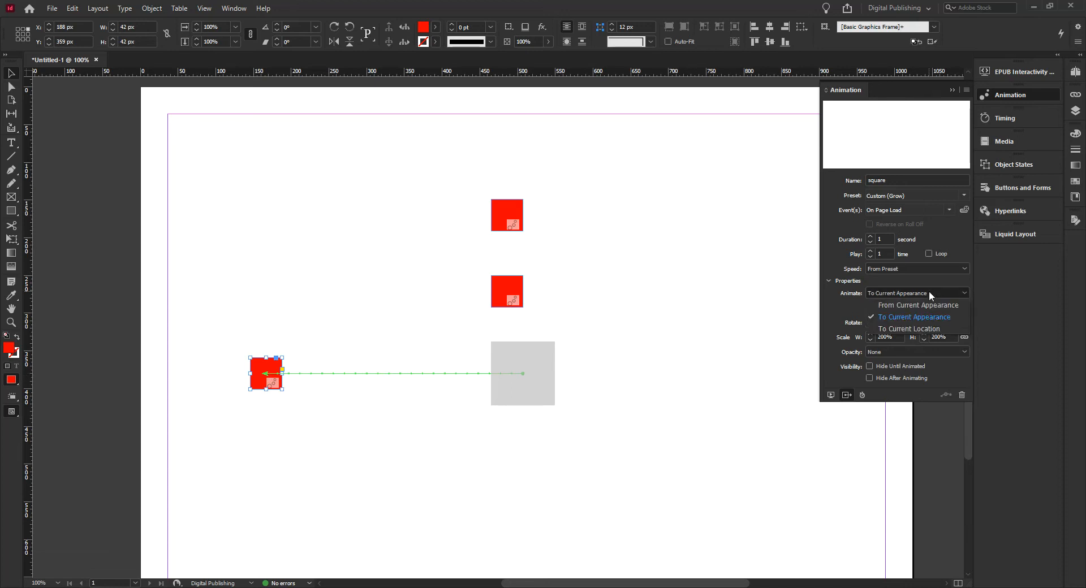
{"action": "left_click", "coordinate": [614, 360]}
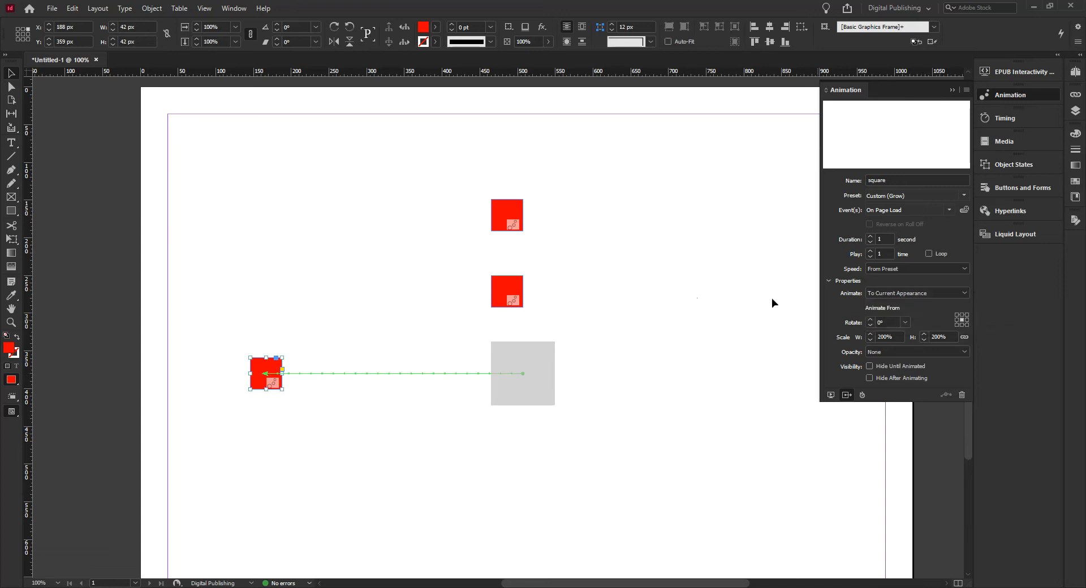
{"action": "left_click", "coordinate": [928, 291]}
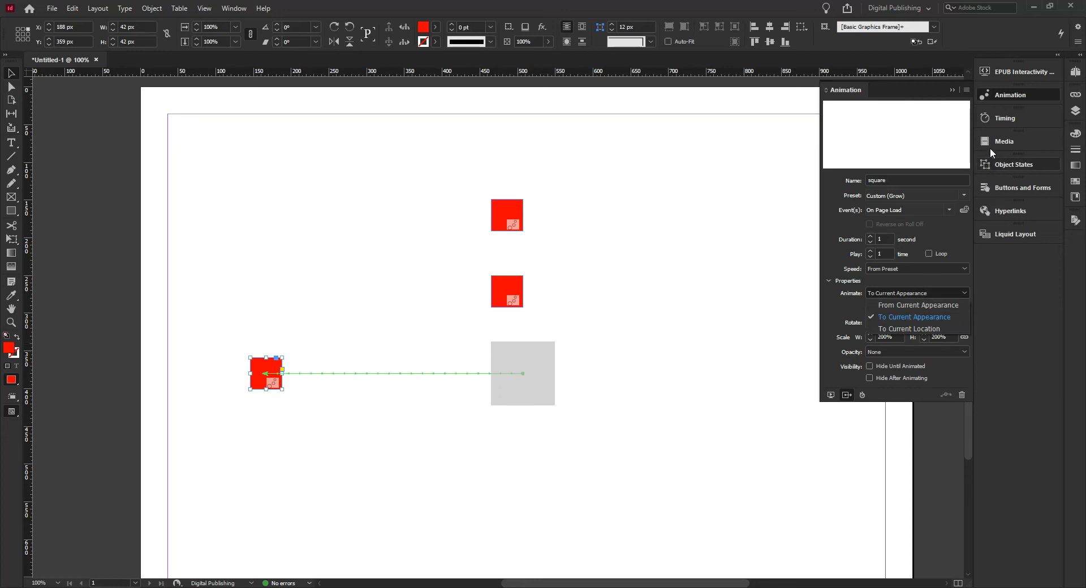
- Play the animations in the EPUB Interactivity Preview to check the lowest square's motion, and close the preview
{"action": "left_click", "coordinate": [1012, 72]}
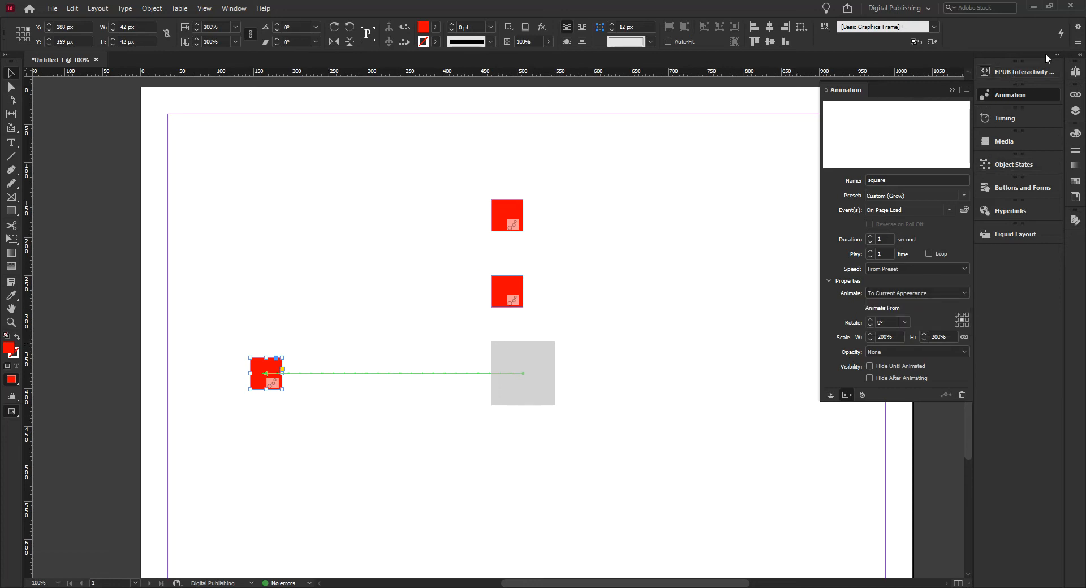
{"action": "left_click", "coordinate": [1023, 72]}
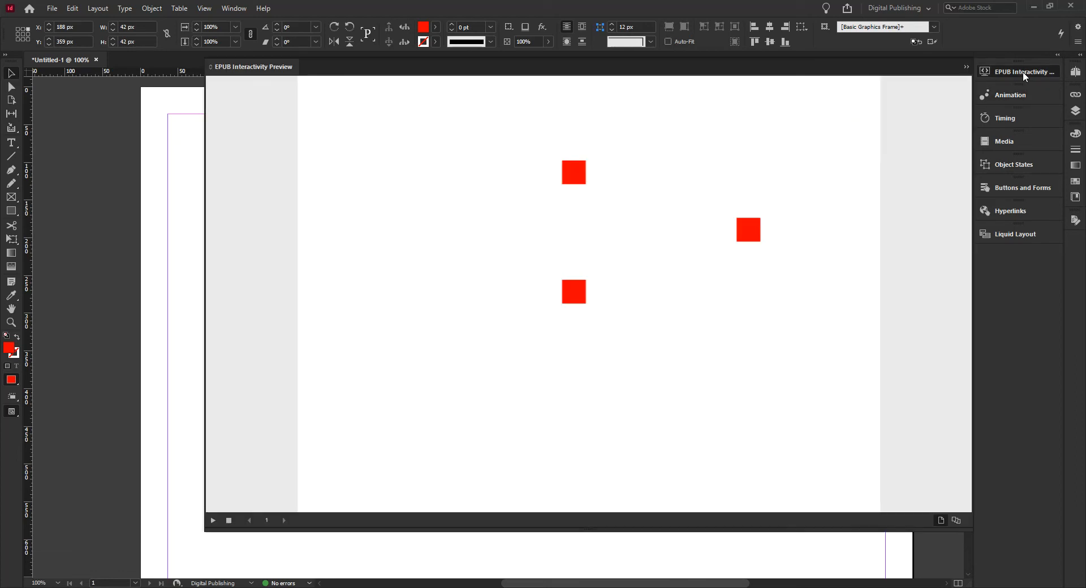
{"action": "left_click", "coordinate": [214, 520]}
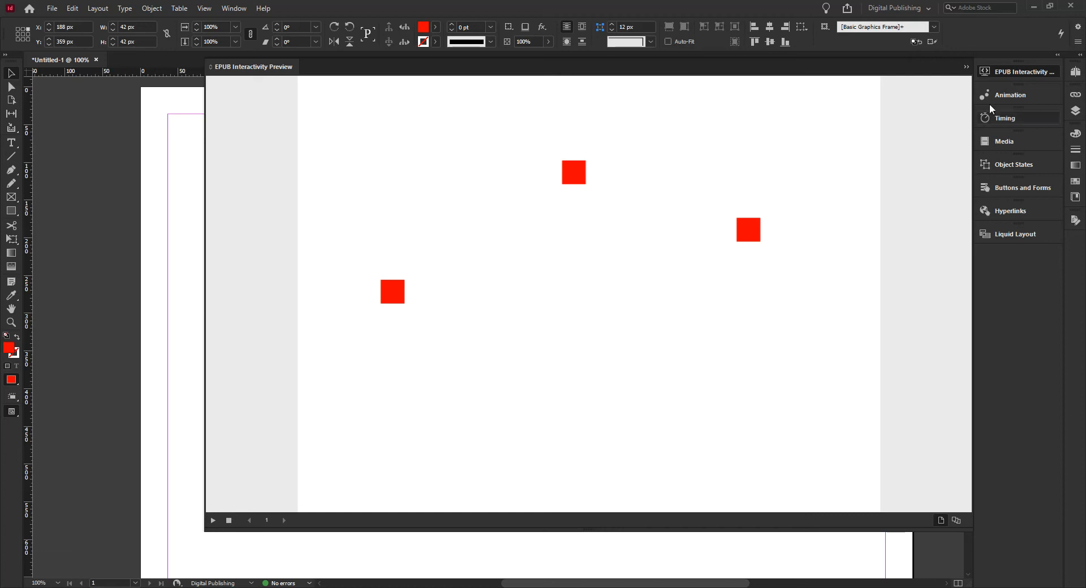
{"action": "left_click", "coordinate": [1011, 70]}
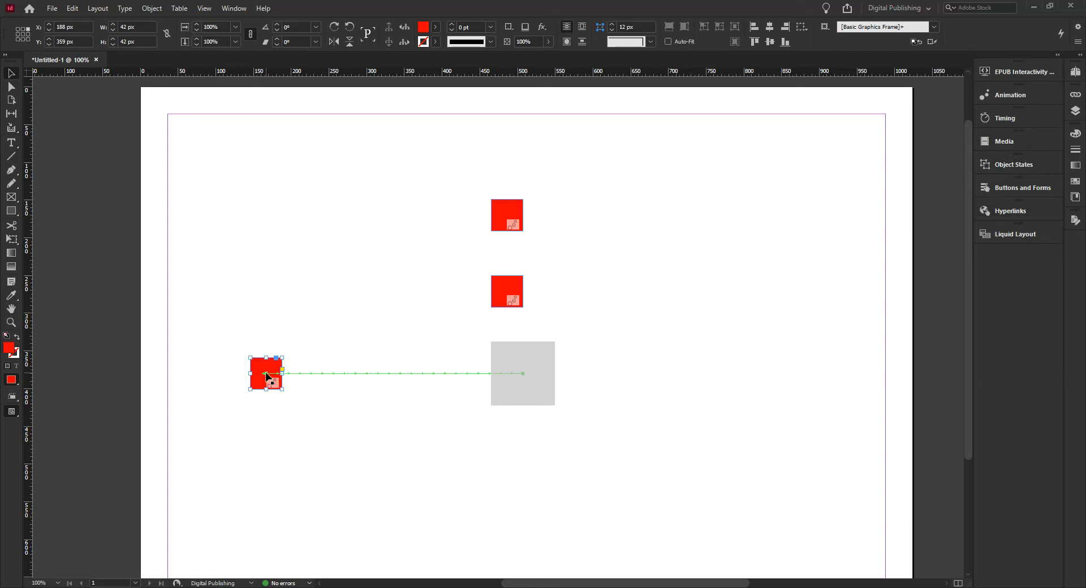
- Compare the motion paths of the middle and uppermost squares and replay their animations in the EPUB Interactivity Preview
{"action": "left_click", "coordinate": [516, 293]}
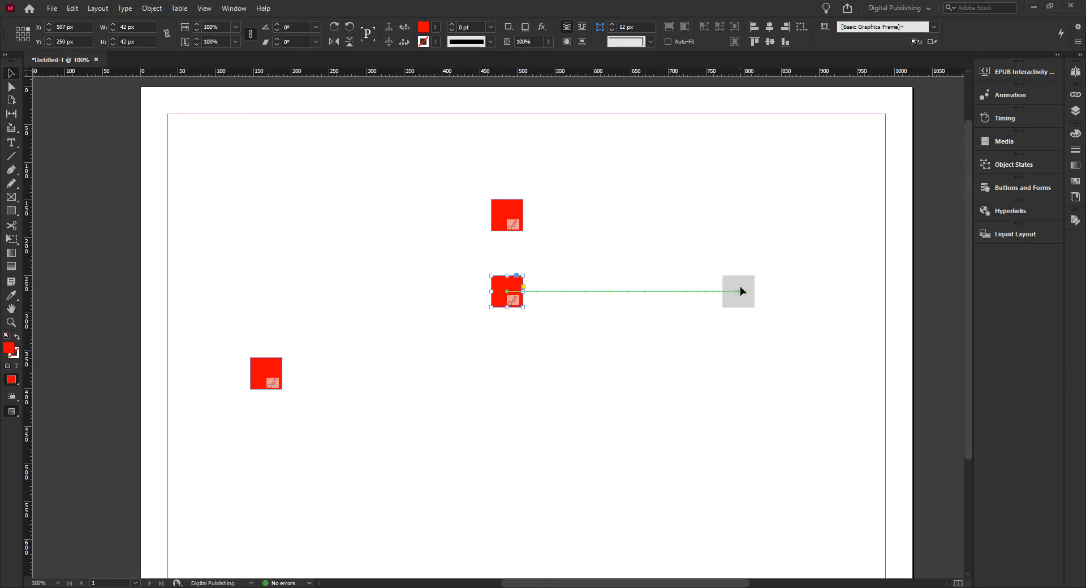
{"action": "left_click", "coordinate": [511, 220]}
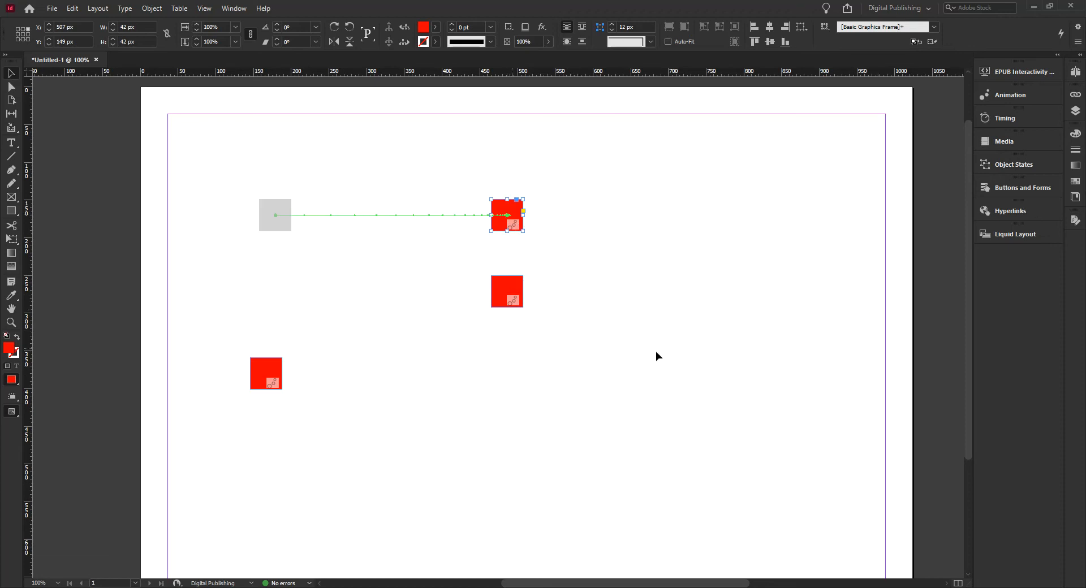
{"action": "left_click", "coordinate": [1021, 72]}
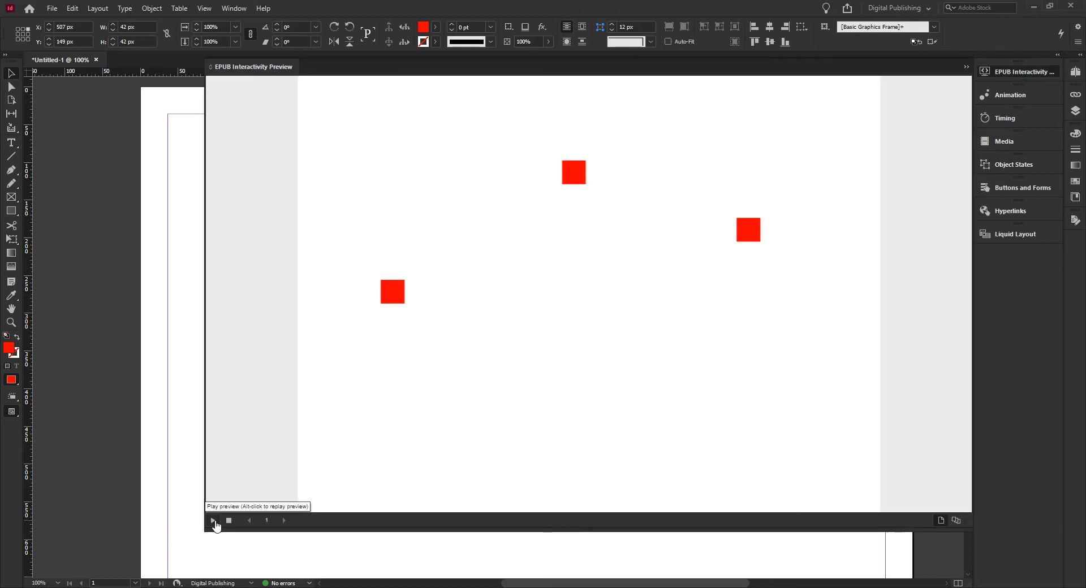
{"action": "left_click", "coordinate": [214, 521]}
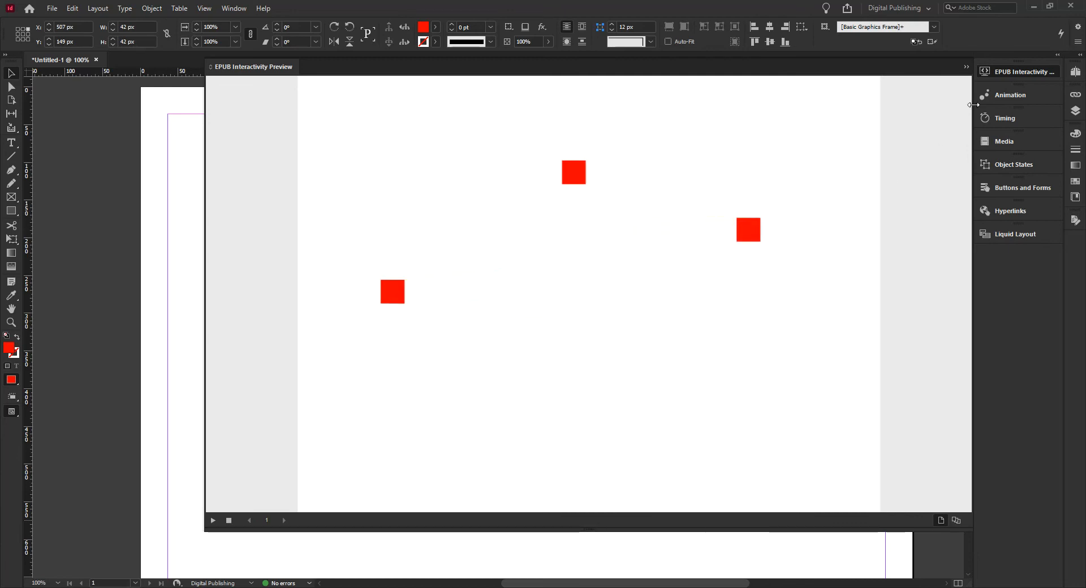
{"action": "left_click", "coordinate": [1013, 68]}
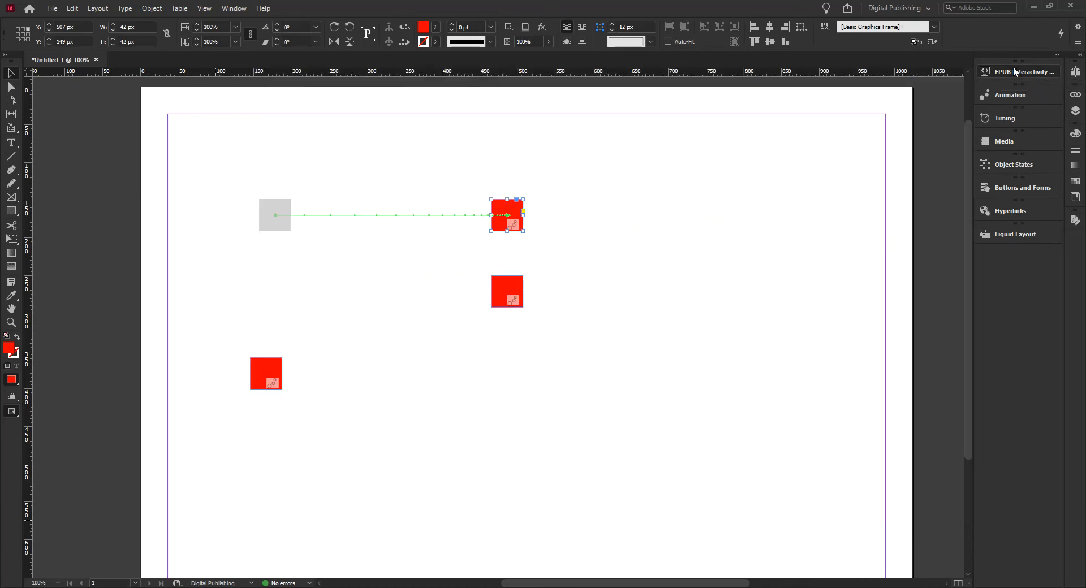
- Move the lowest square back in line with the other two at X 507 px and select all three squares
{"action": "left_click", "coordinate": [277, 367]}
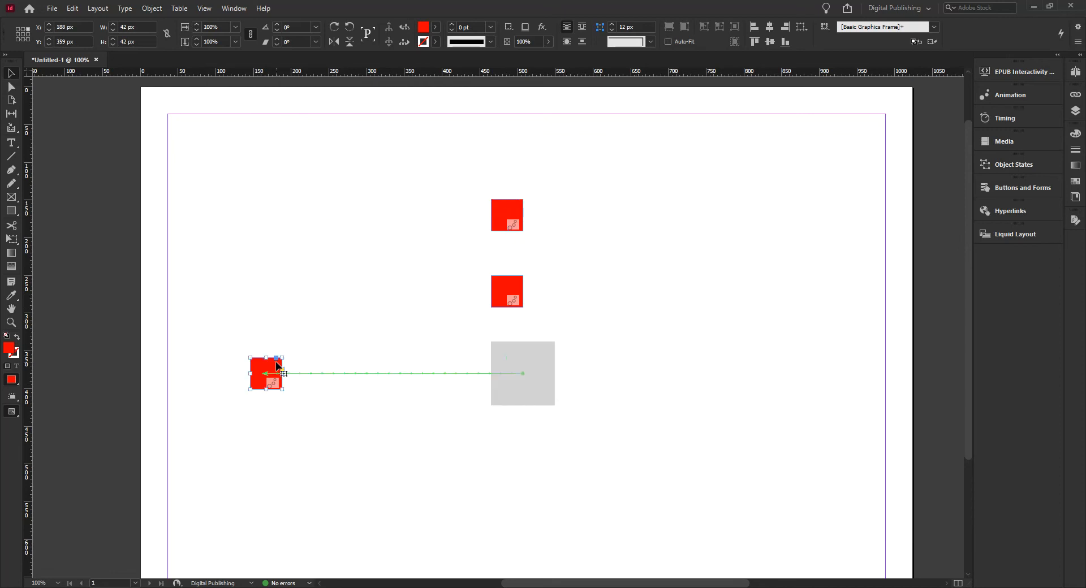
{"action": "left_click_drag", "start_coordinate": [276, 368], "coordinate": [513, 367]}
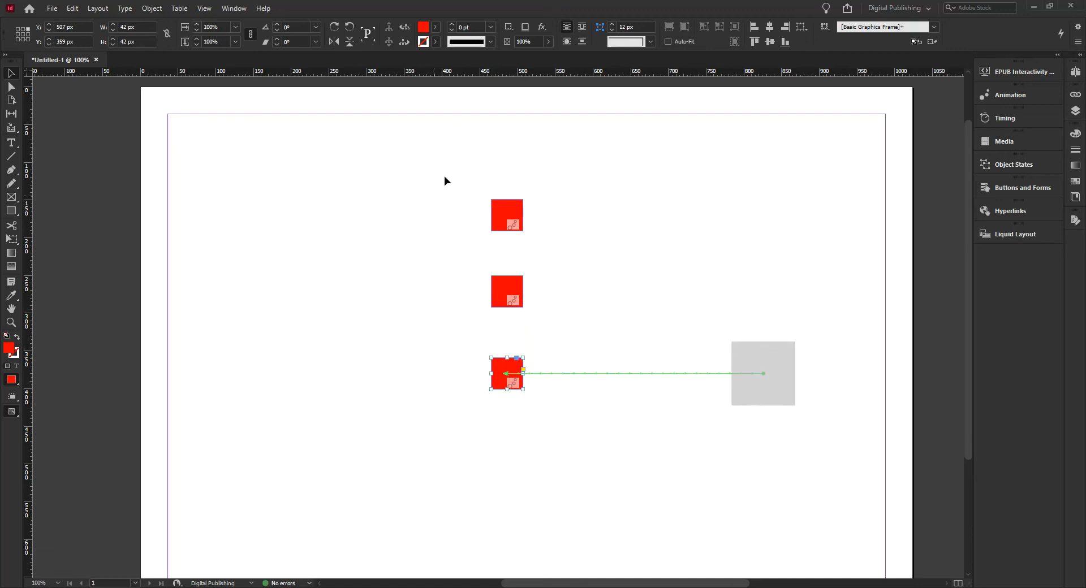
{"action": "left_click_drag", "start_coordinate": [441, 179], "coordinate": [557, 455]}
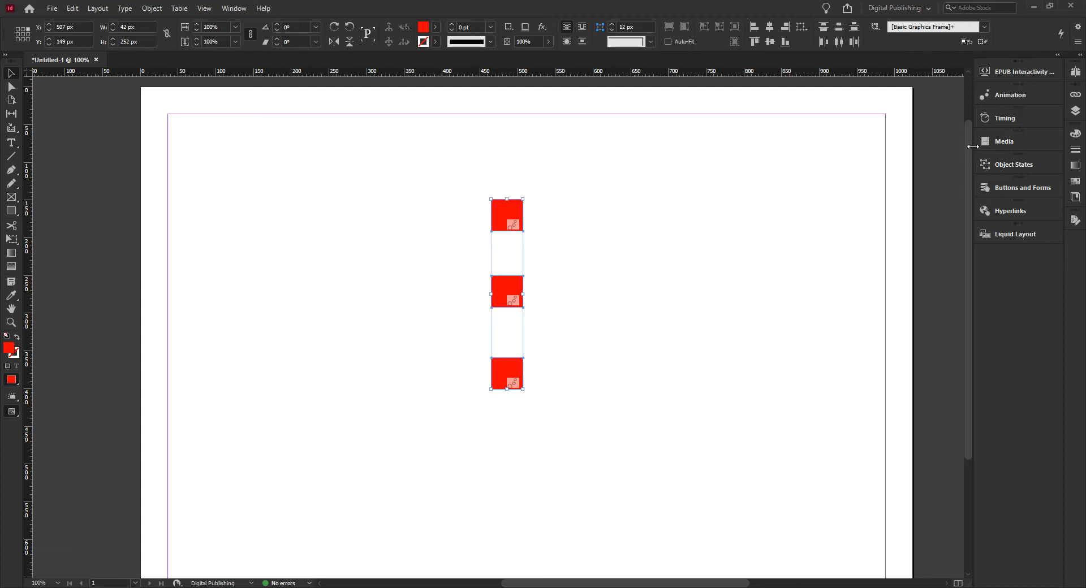
- Show the timing settings for the three selected squares and enlarge the Timing panel
{"action": "left_click", "coordinate": [1004, 94]}
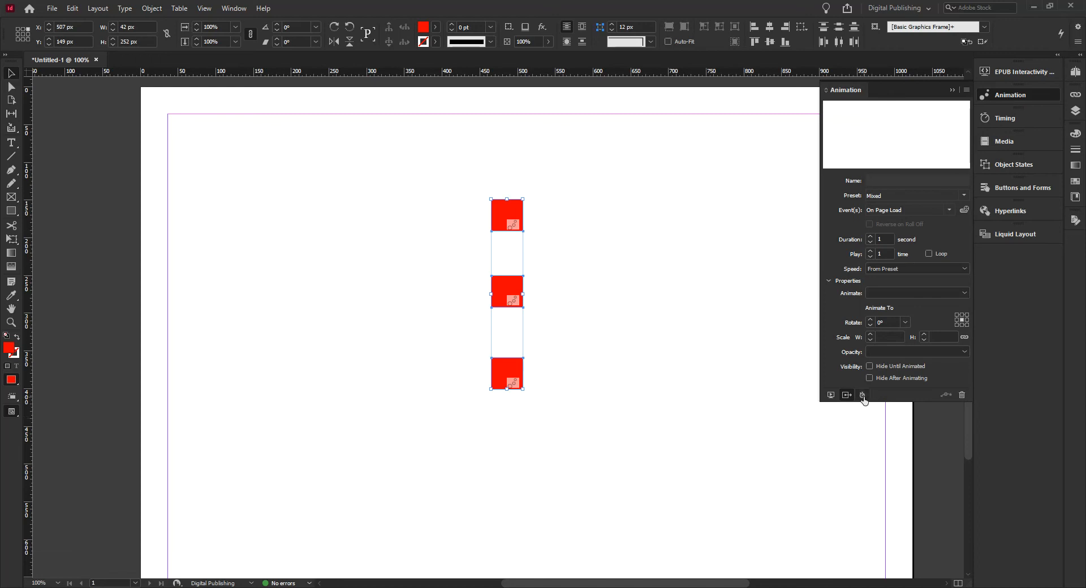
{"action": "left_click", "coordinate": [1006, 118]}
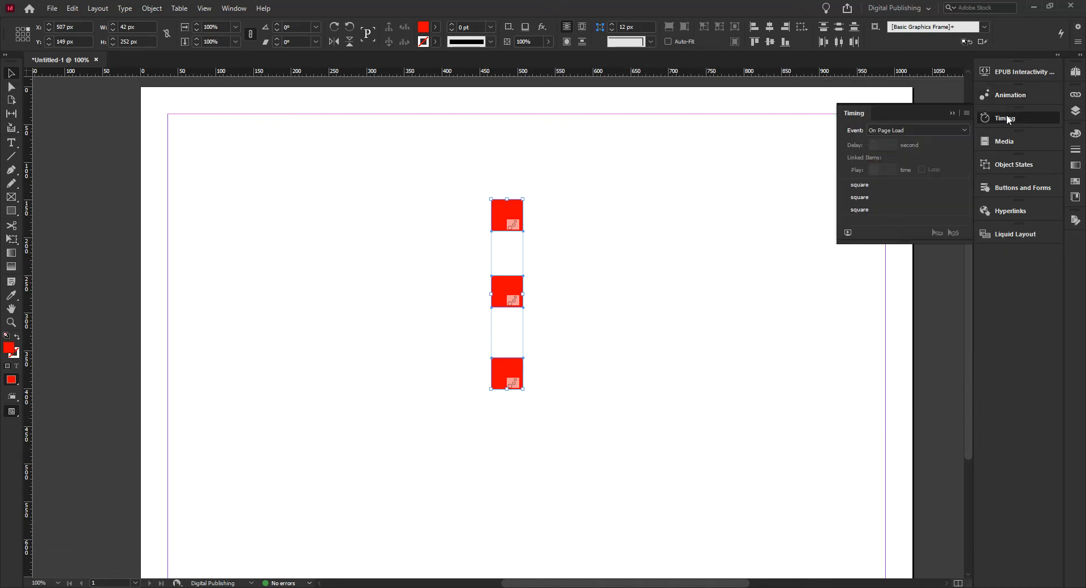
{"action": "left_click_drag", "start_coordinate": [887, 240], "coordinate": [864, 388]}
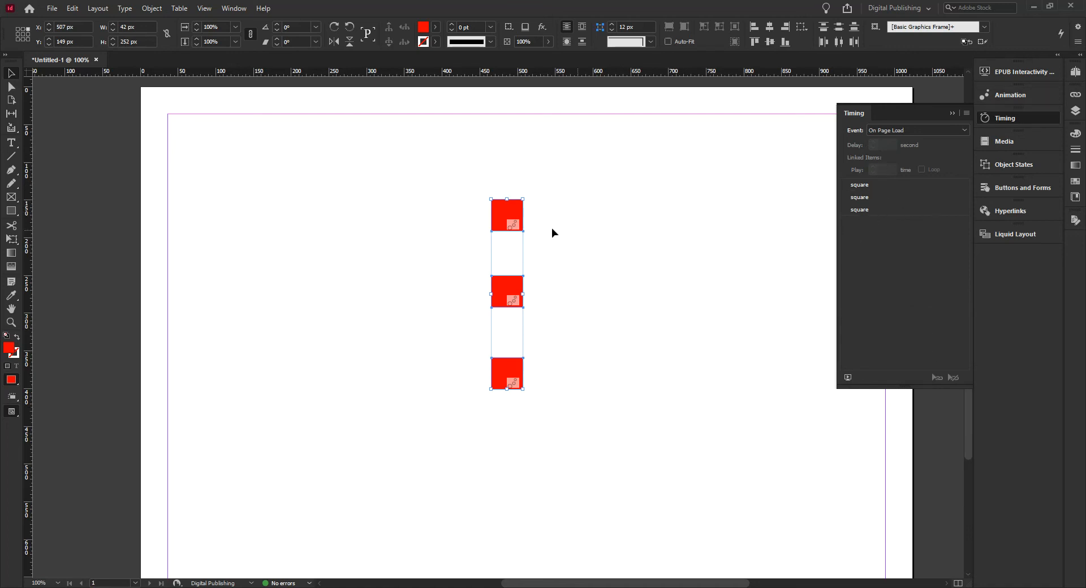
- Select only the uppermost square and check the name in its animation settings
{"action": "left_click", "coordinate": [553, 232]}
{"action": "left_click", "coordinate": [496, 206]}
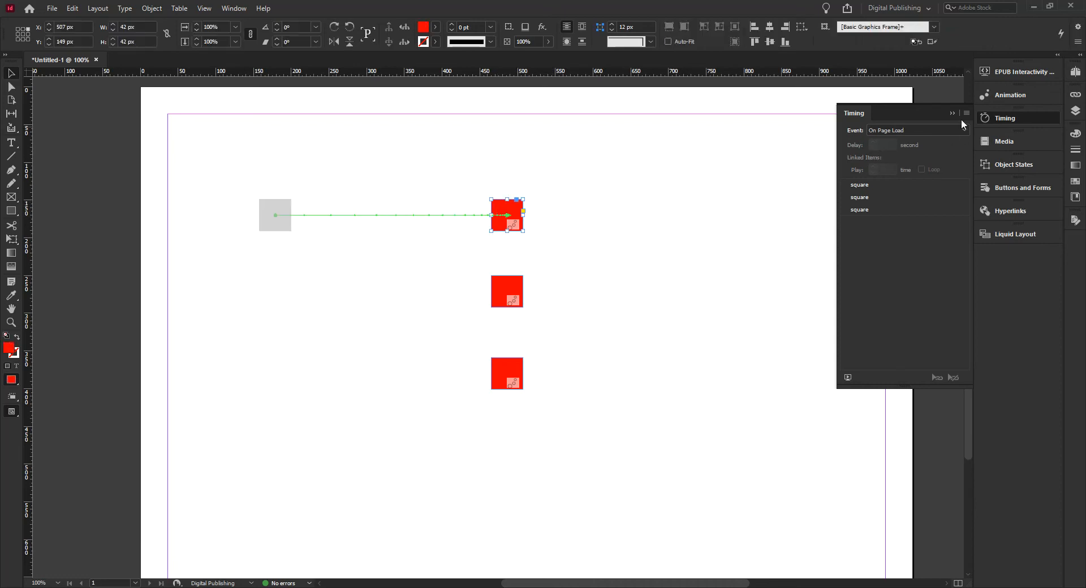
{"action": "left_click", "coordinate": [1031, 97]}
{"action": "left_click", "coordinate": [886, 178]}
{"action": "double_click", "coordinate": [887, 178]}
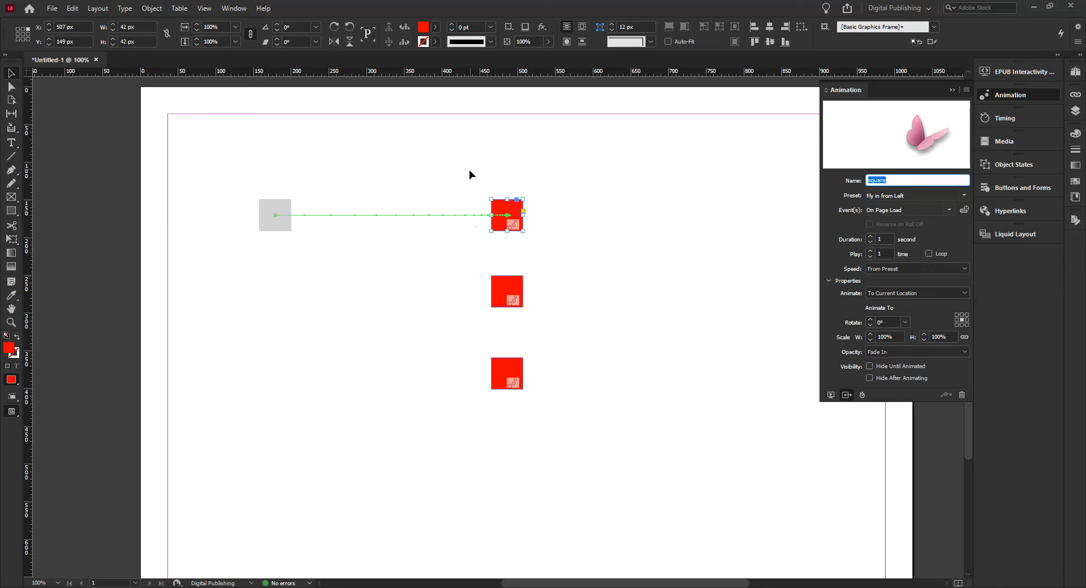
- Reselect all three squares and check which trigger events their timing settings offer
{"action": "left_click_drag", "start_coordinate": [553, 429], "coordinate": [481, 187]}
{"action": "left_click", "coordinate": [1016, 119]}
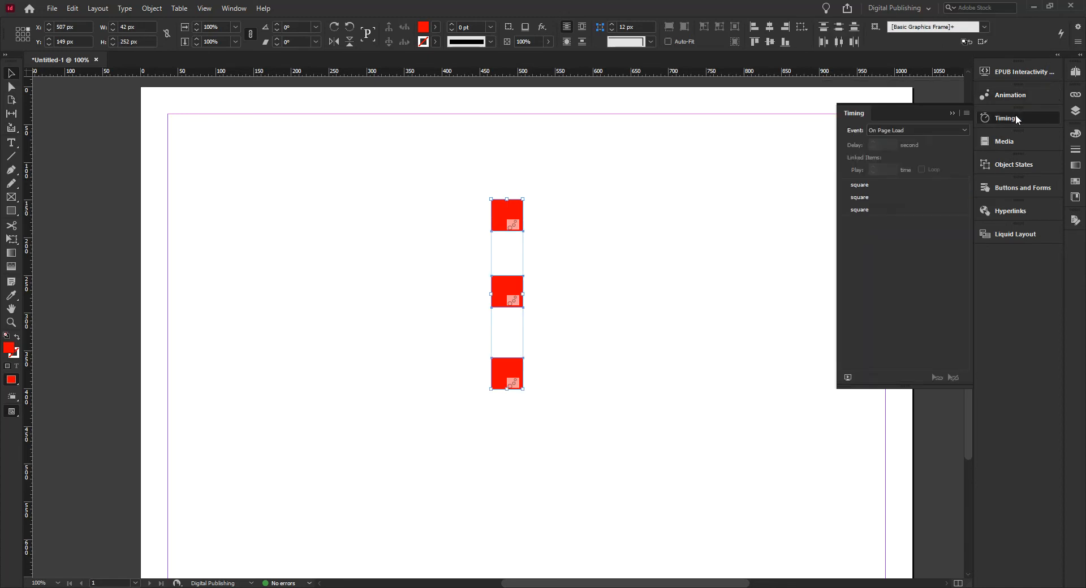
{"action": "left_click", "coordinate": [897, 131]}
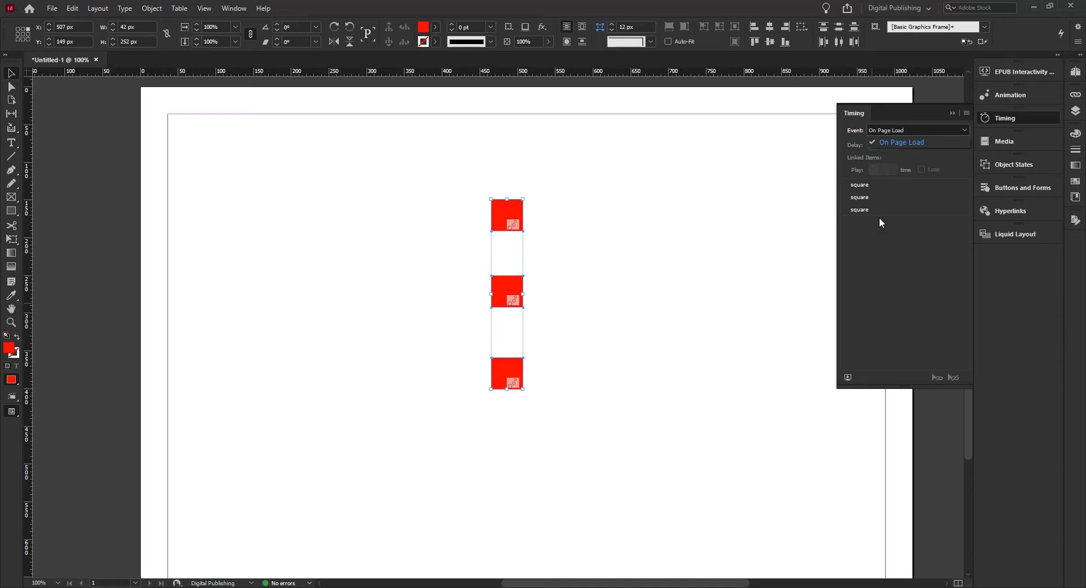
{"action": "left_click", "coordinate": [858, 129]}
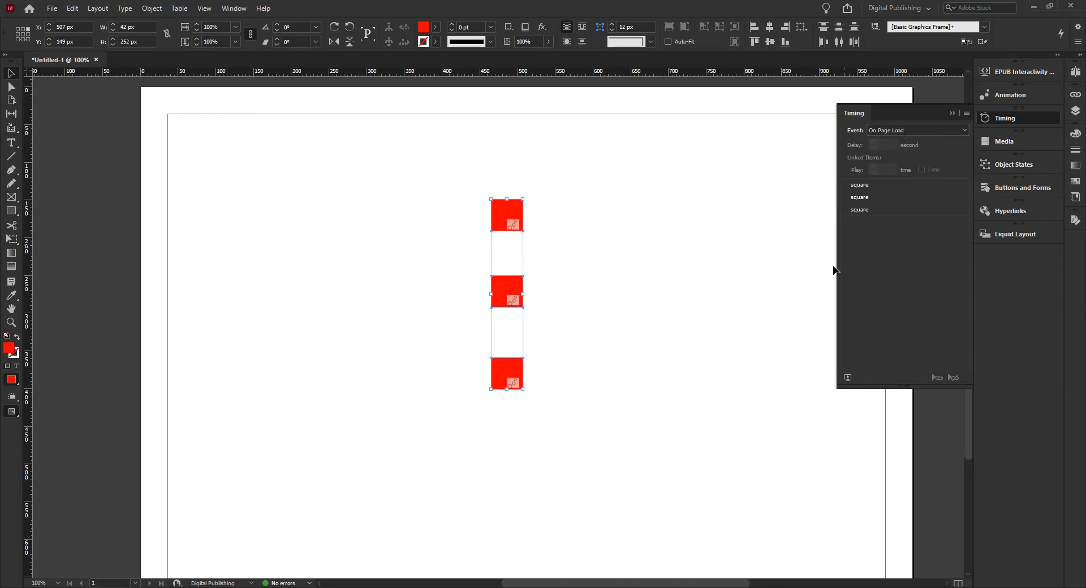
- Examine the delay of each square in the timing list and compare it with the squares' animation settings
{"action": "left_click", "coordinate": [861, 186]}
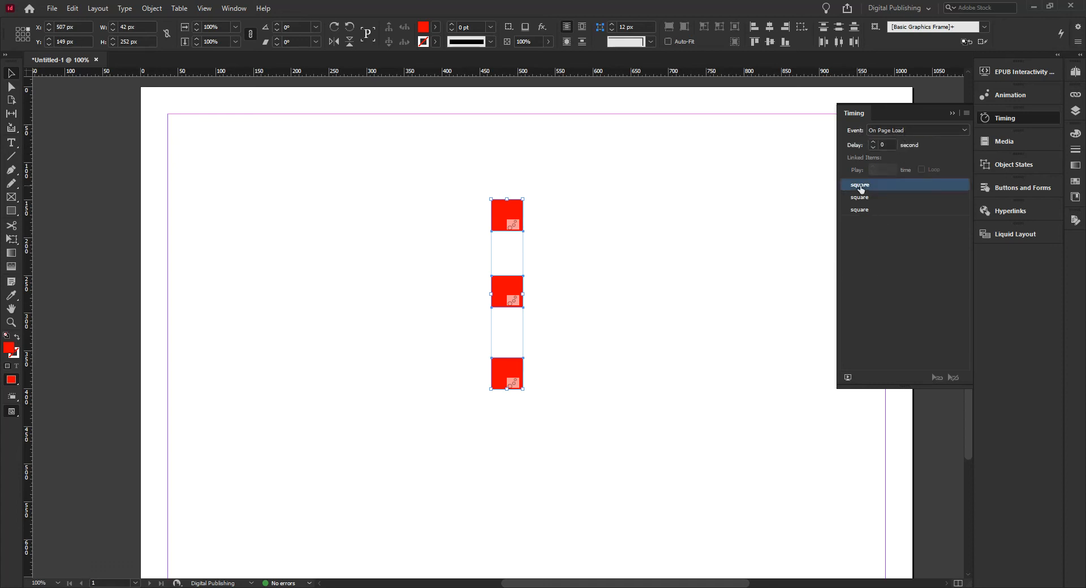
{"action": "left_click", "coordinate": [867, 201]}
{"action": "left_click", "coordinate": [866, 210]}
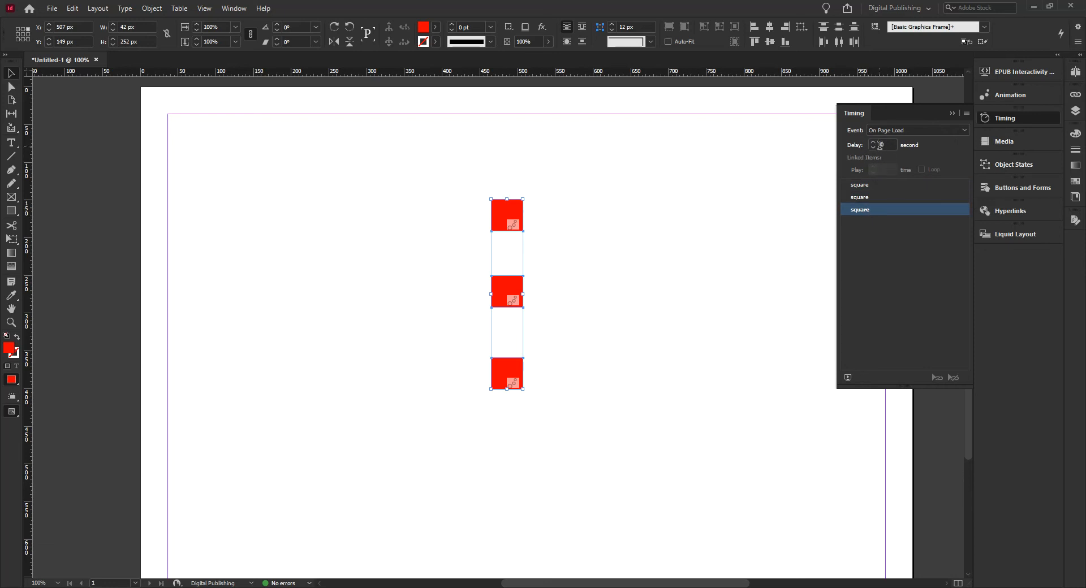
{"action": "left_click", "coordinate": [1012, 96]}
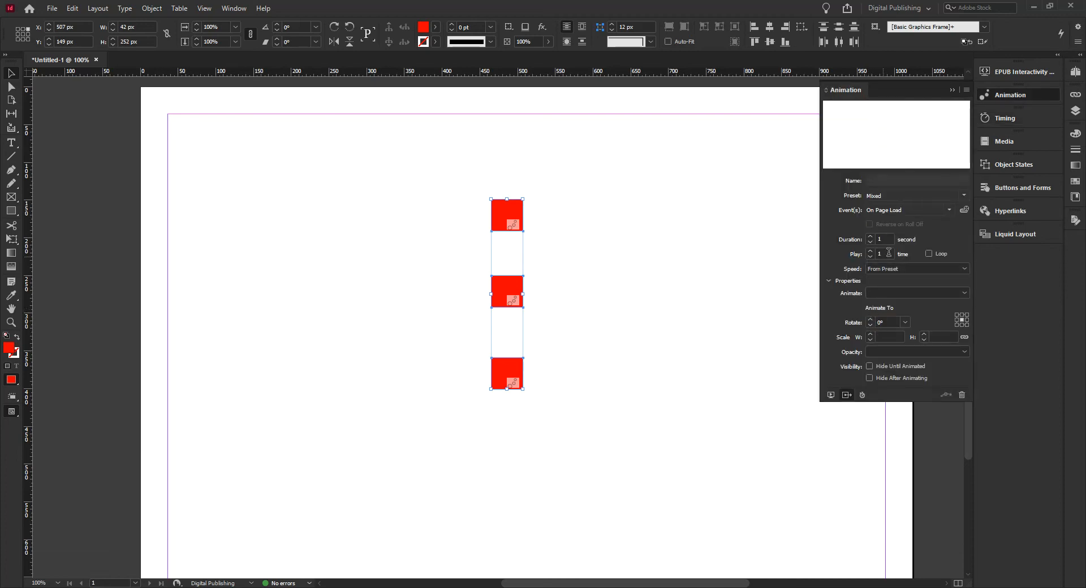
{"action": "left_click", "coordinate": [1010, 119]}
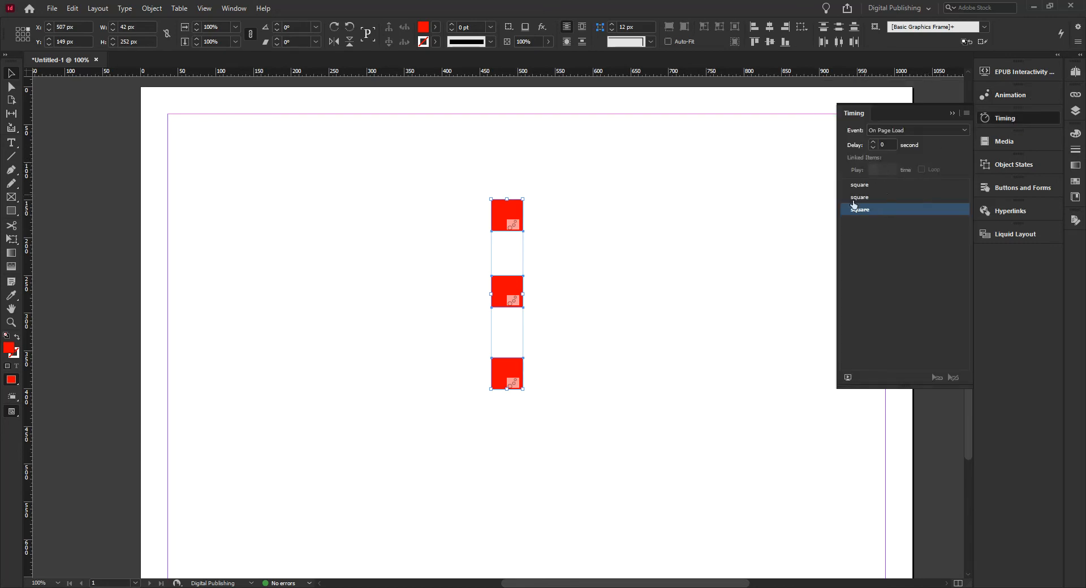
{"action": "left_click", "coordinate": [867, 185]}
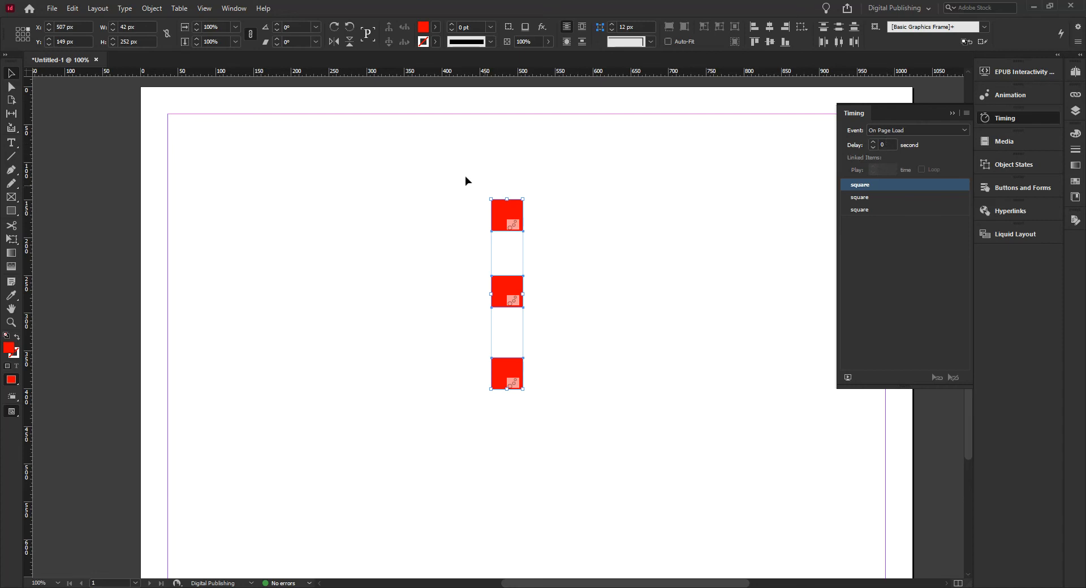
- Select all three squares on the page together with all three of their entries in the timing list
{"action": "left_click_drag", "start_coordinate": [451, 177], "coordinate": [583, 452]}
{"action": "left_click", "coordinate": [864, 199], "text": "shift"}
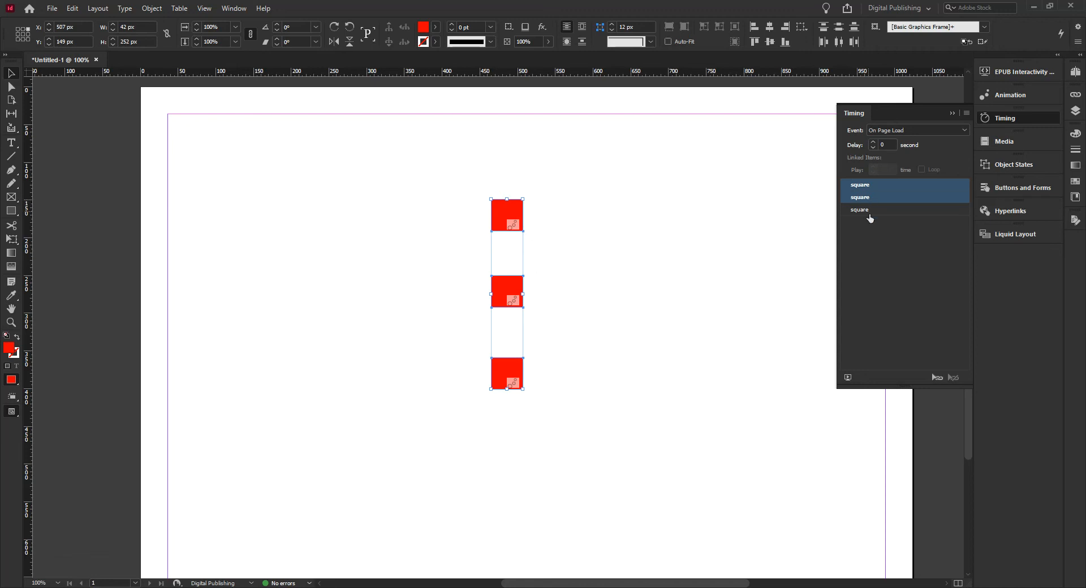
{"action": "left_click", "coordinate": [865, 210], "text": "shift"}
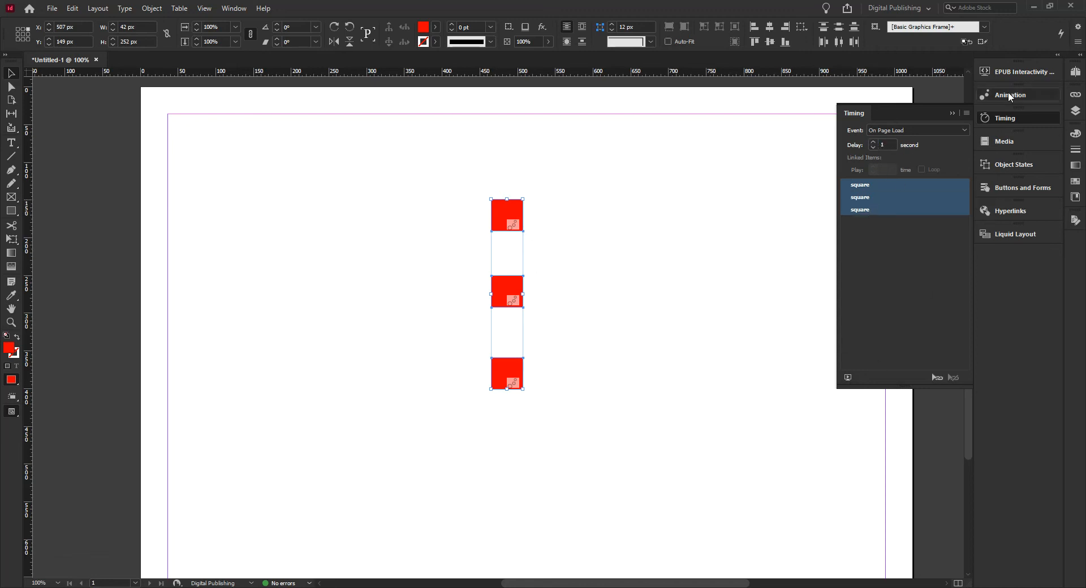
- Play the unlinked animations in the EPUB Interactivity Preview to check their order, close it and return to the timing settings
{"action": "left_click", "coordinate": [1002, 73]}
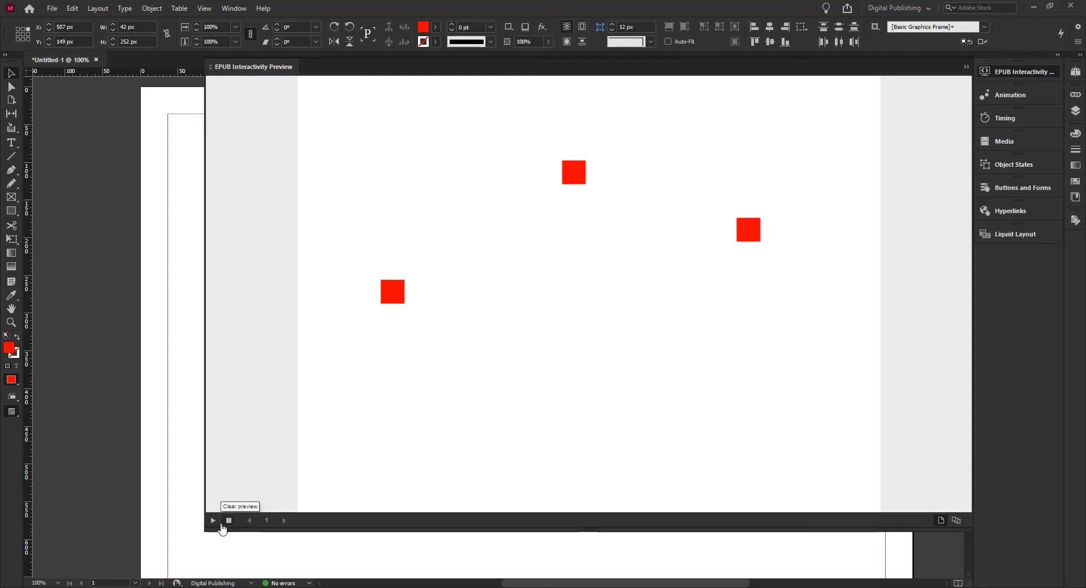
{"action": "left_click", "coordinate": [214, 524]}
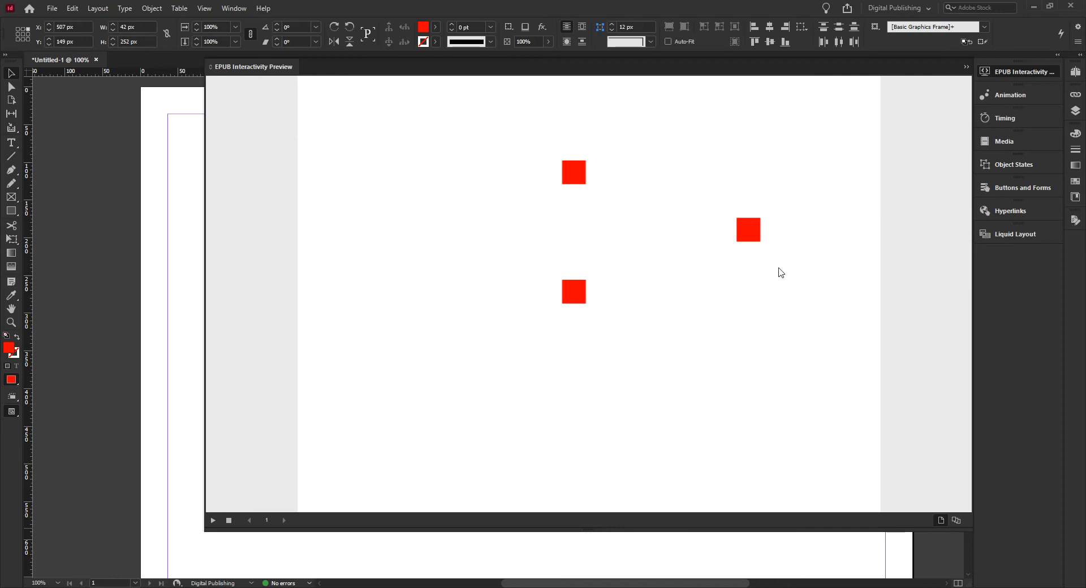
{"action": "left_click", "coordinate": [215, 520]}
{"action": "left_click", "coordinate": [1023, 71]}
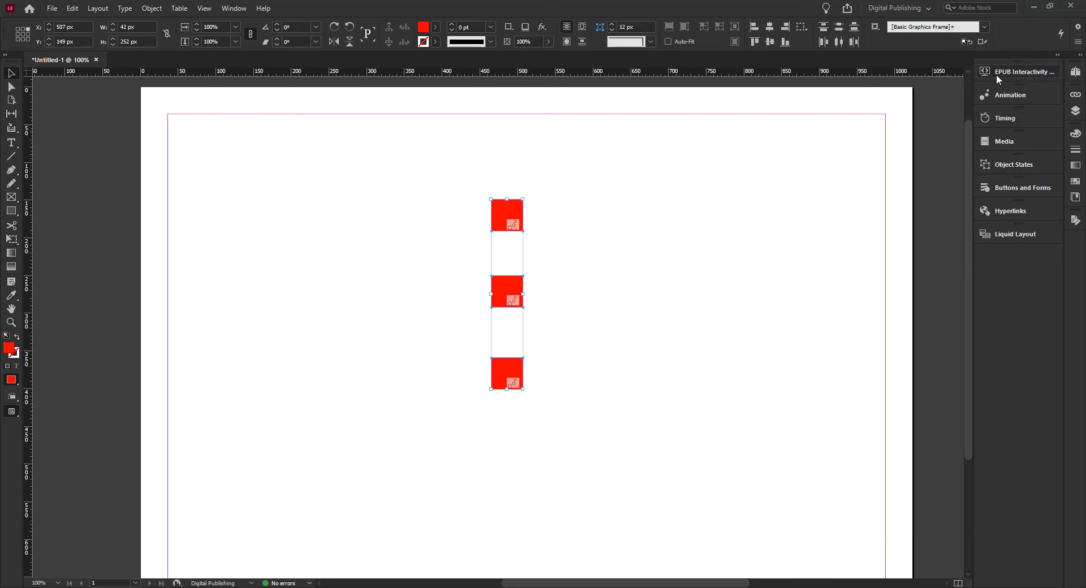
{"action": "left_click", "coordinate": [1017, 118]}
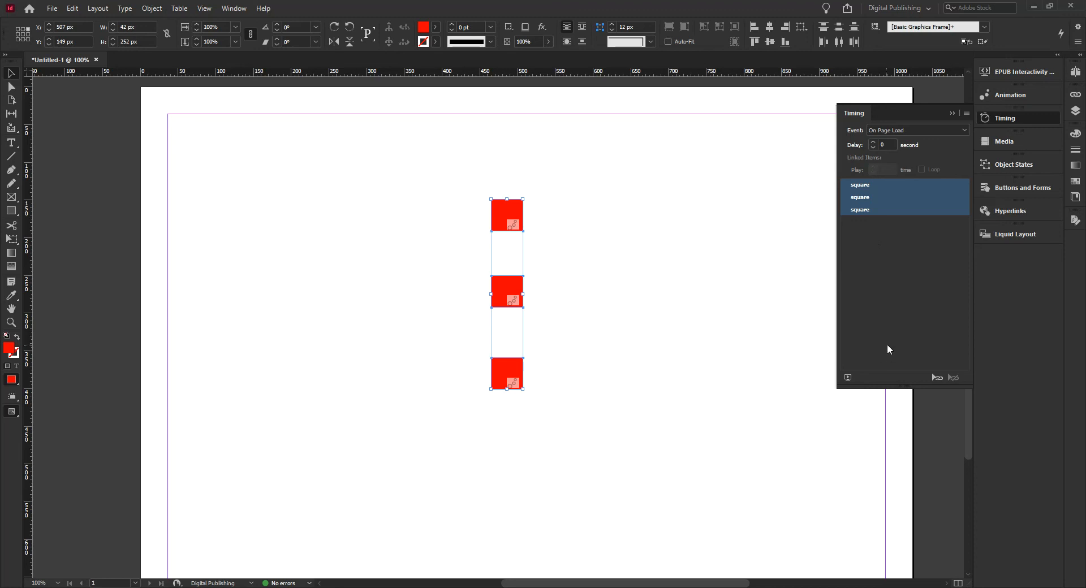
{"action": "left_click", "coordinate": [891, 263]}
{"action": "left_click", "coordinate": [867, 185]}
{"action": "left_click", "coordinate": [877, 205], "text": "ctrl"}
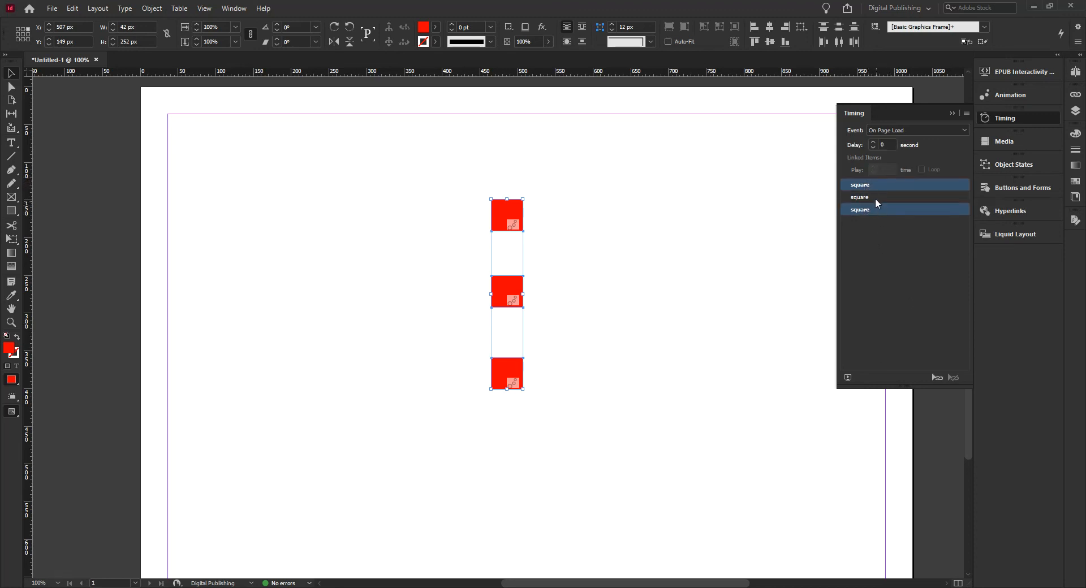
{"action": "left_click", "coordinate": [874, 197], "text": "ctrl"}
{"action": "left_click", "coordinate": [895, 241]}
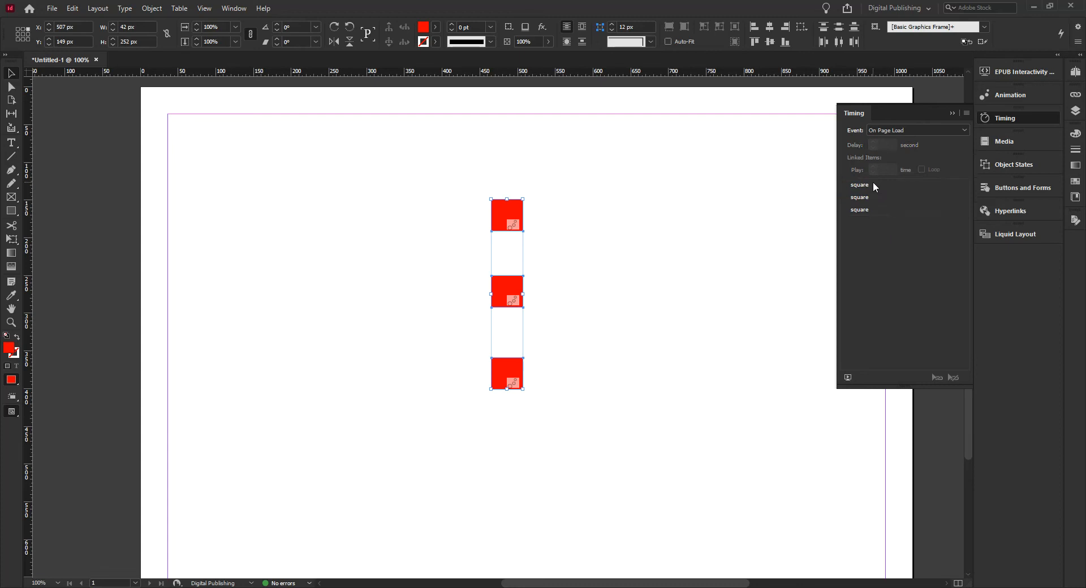
{"action": "left_click", "coordinate": [872, 185]}
{"action": "left_click", "coordinate": [876, 208], "text": "shift"}
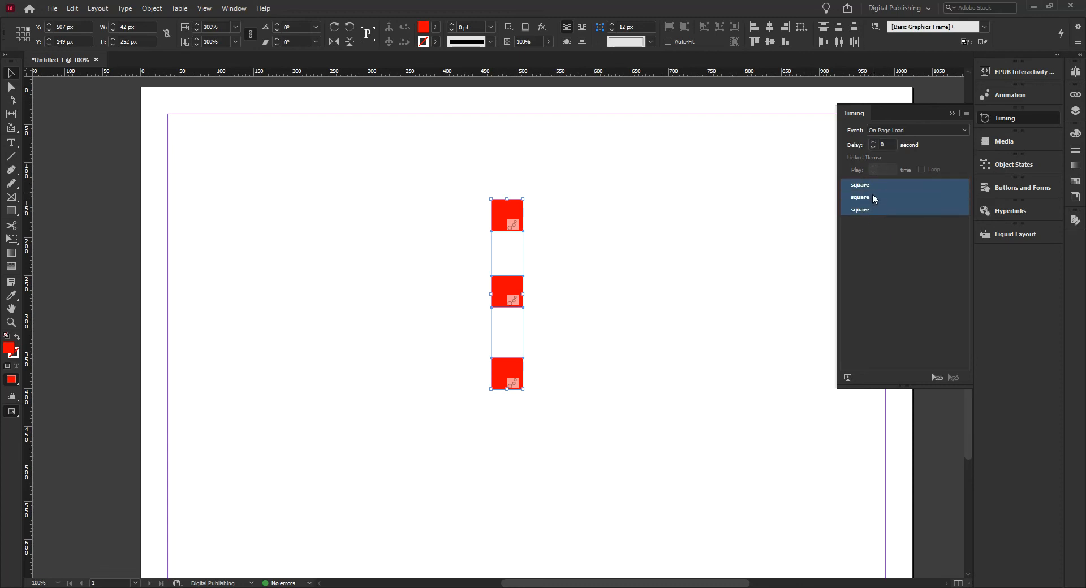
{"action": "left_click", "coordinate": [875, 235]}
{"action": "left_click_drag", "start_coordinate": [866, 189], "coordinate": [866, 210]}
{"action": "left_click", "coordinate": [873, 245]}
{"action": "left_click", "coordinate": [869, 210]}
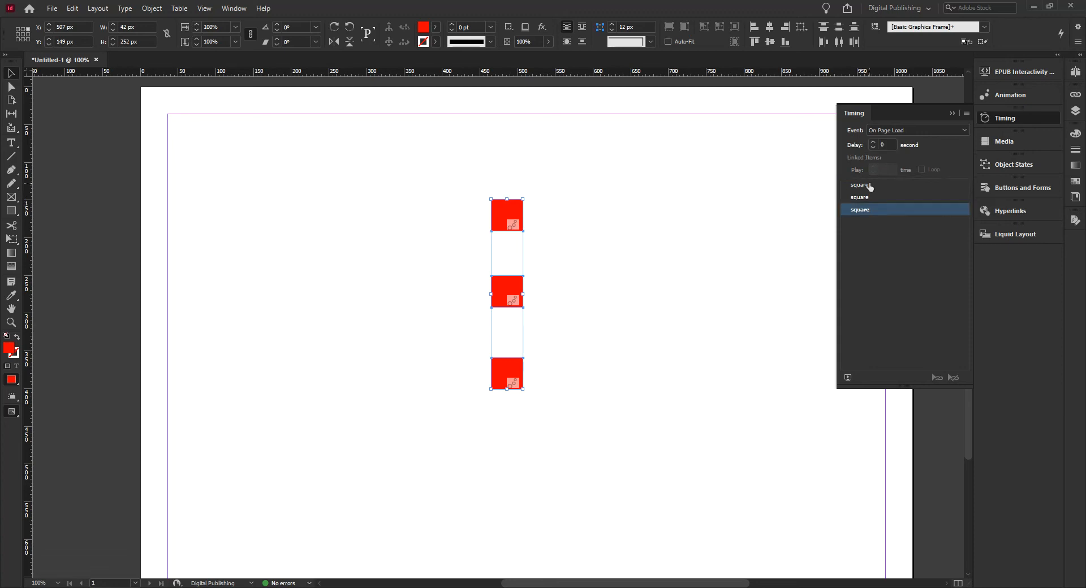
{"action": "left_click", "coordinate": [871, 186], "text": "ctrl"}
{"action": "left_click", "coordinate": [870, 198], "text": "shift"}
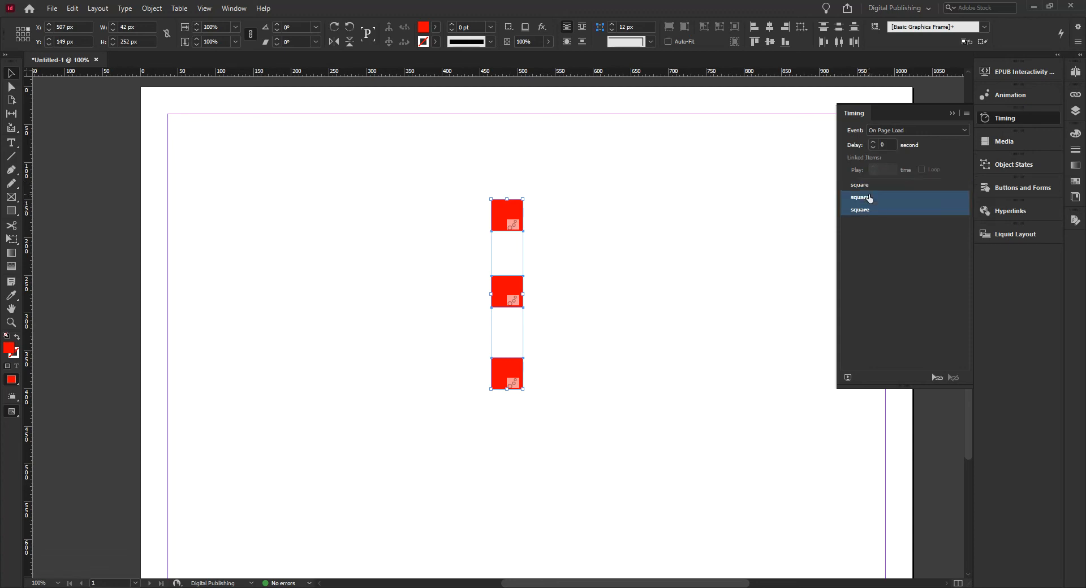
- Select all three square entries in the timing list and link them to play together
{"action": "left_click", "coordinate": [870, 188]}
{"action": "left_click", "coordinate": [869, 211], "text": "shift"}
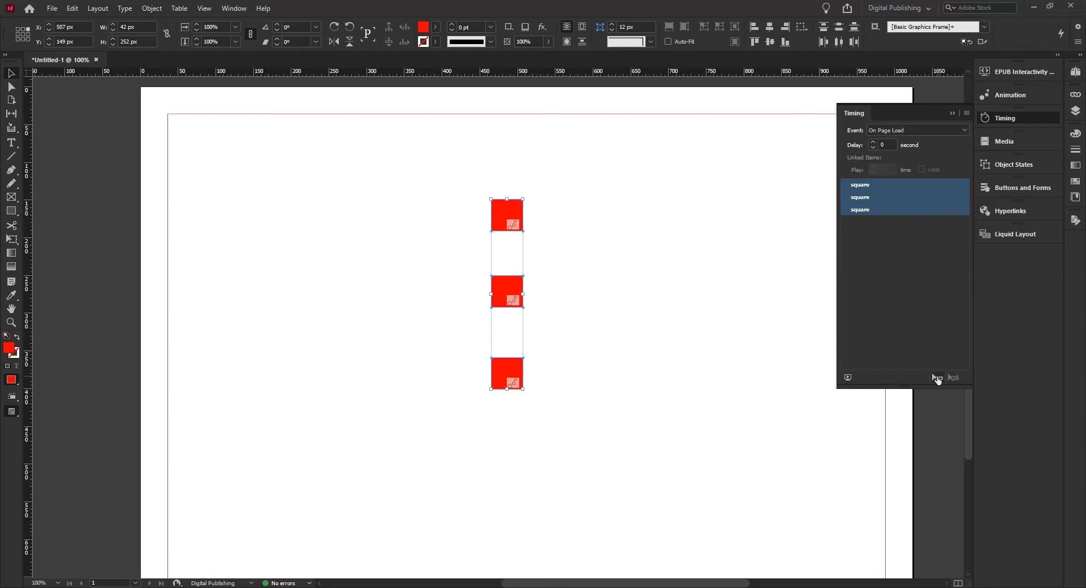
{"action": "left_click", "coordinate": [937, 377]}
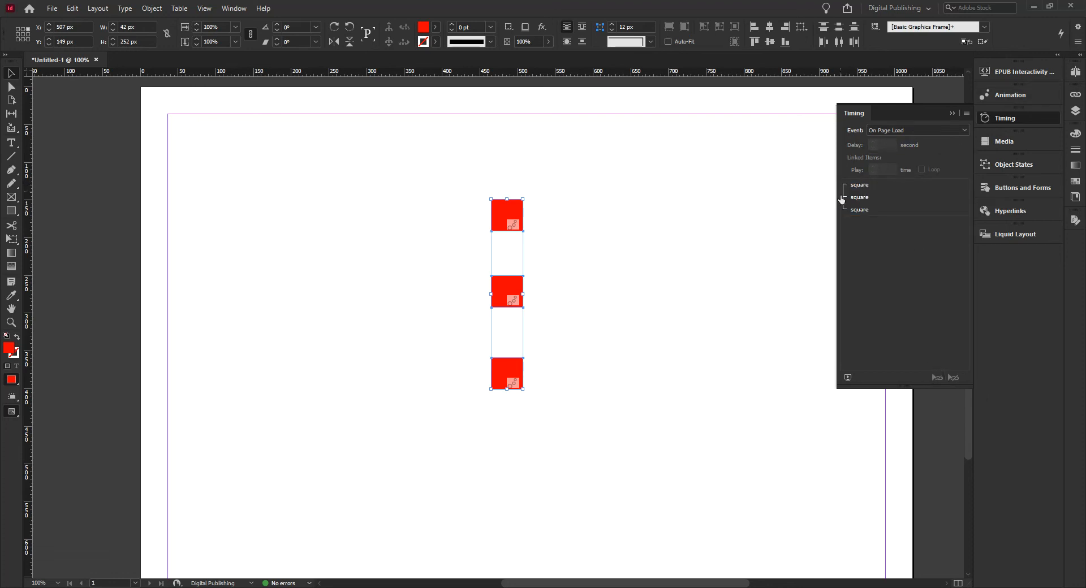
- Replay the linked animations several times in the EPUB Interactivity Preview and close the preview
{"action": "left_click", "coordinate": [1013, 69]}
{"action": "left_click", "coordinate": [215, 520]}
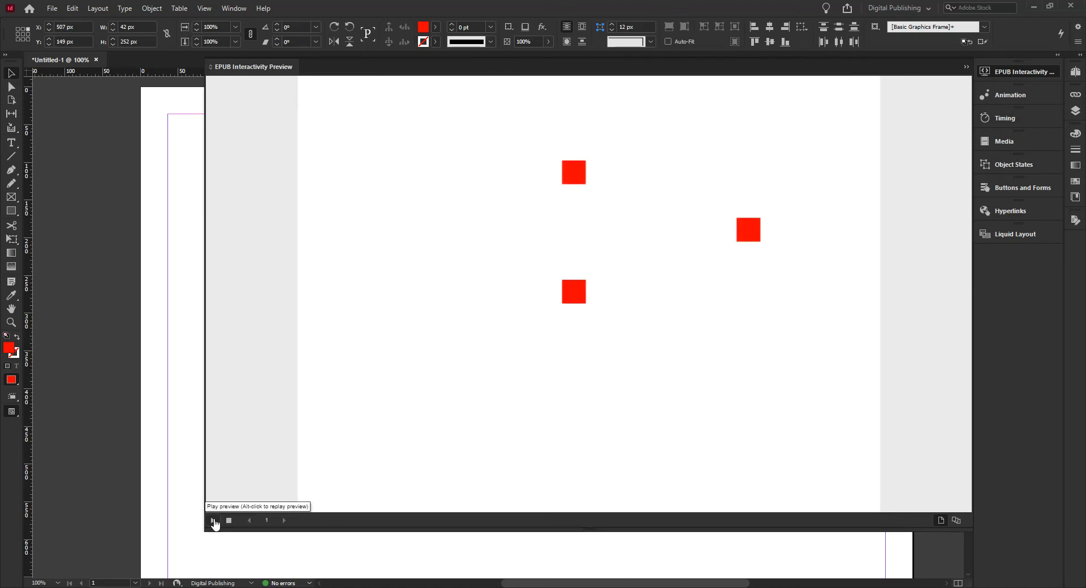
{"action": "left_click", "coordinate": [214, 520]}
{"action": "left_click", "coordinate": [214, 520]}
{"action": "left_click", "coordinate": [213, 520]}
{"action": "left_click", "coordinate": [214, 521]}
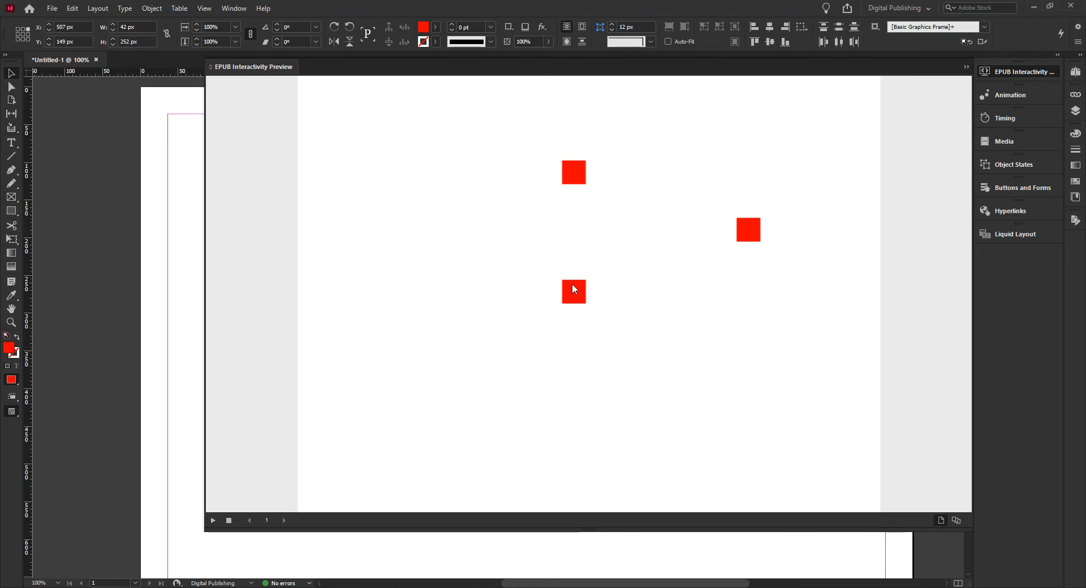
{"action": "left_click", "coordinate": [1007, 70]}
- Set the lowest square's animation to start from 260% width and height scale with a rotation of -180°
{"action": "left_click", "coordinate": [602, 358]}
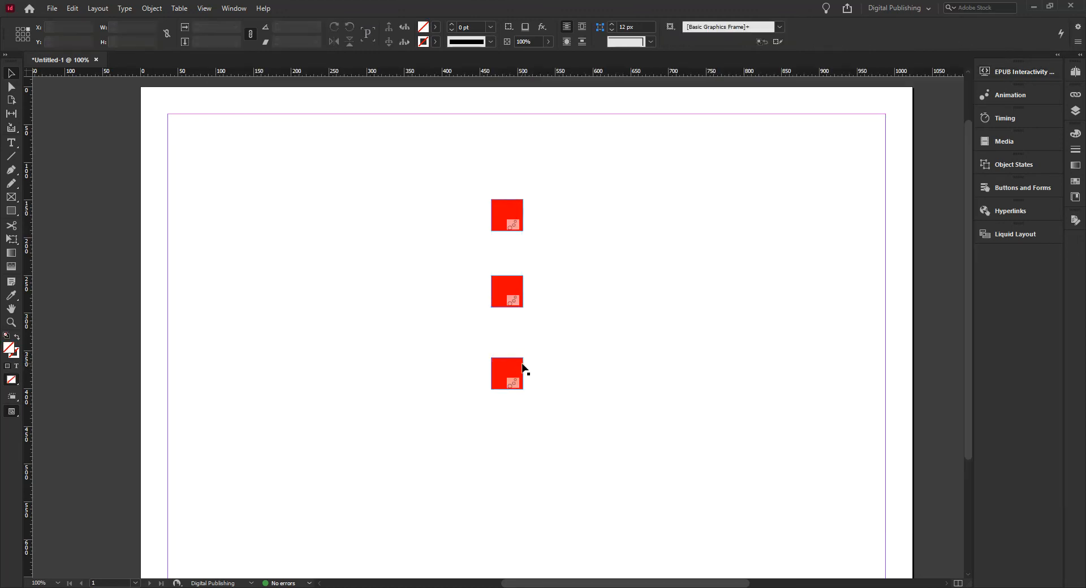
{"action": "left_click", "coordinate": [501, 372]}
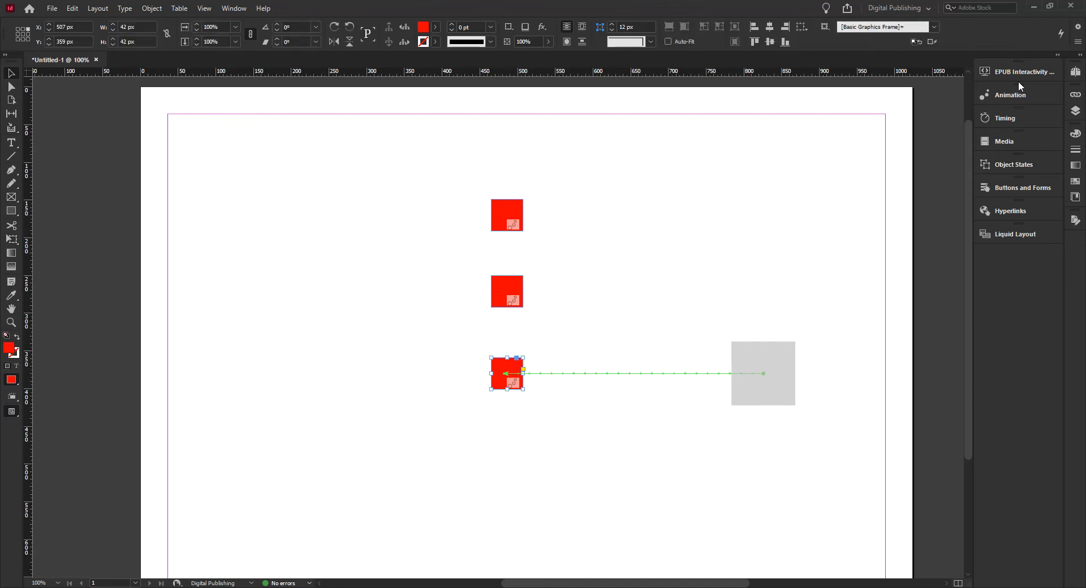
{"action": "left_click", "coordinate": [1009, 95]}
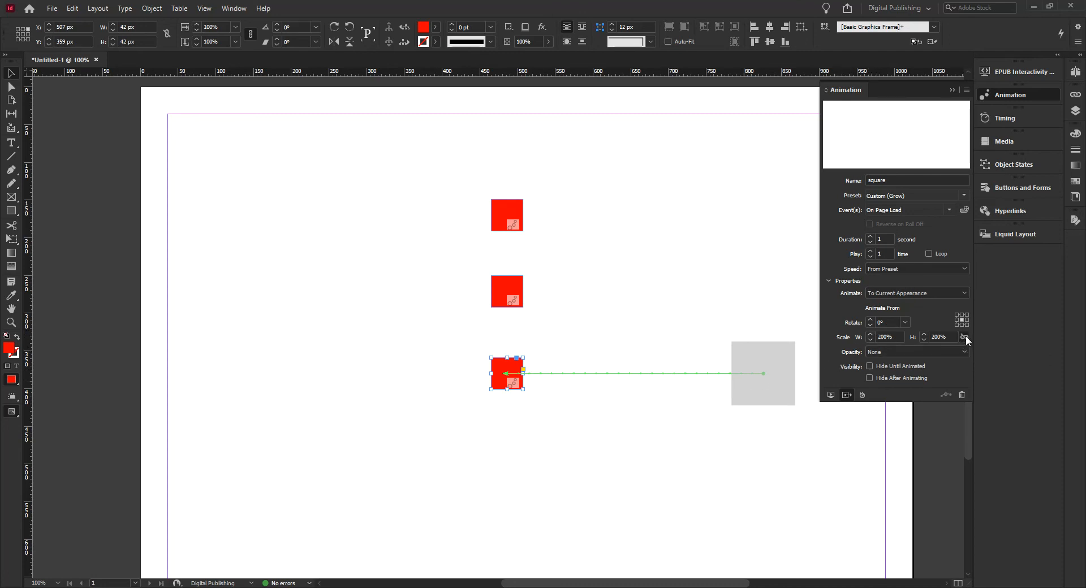
{"action": "left_click_drag", "start_coordinate": [871, 334], "coordinate": [871, 332]}
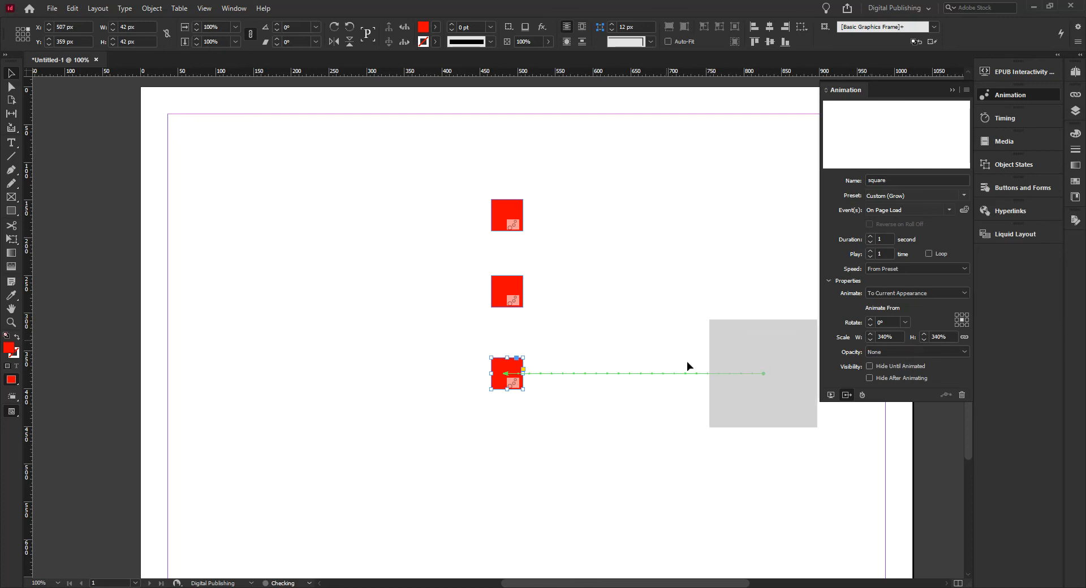
{"action": "left_click_drag", "start_coordinate": [869, 340], "coordinate": [872, 341]}
{"action": "left_click", "coordinate": [870, 333]}
{"action": "left_click", "coordinate": [870, 334]}
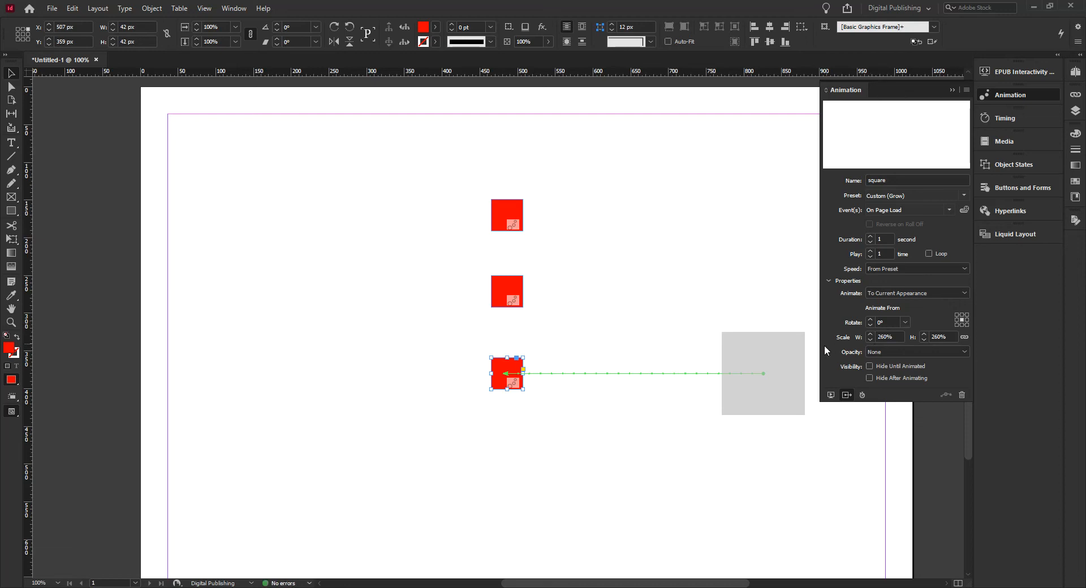
{"action": "left_click", "coordinate": [906, 323]}
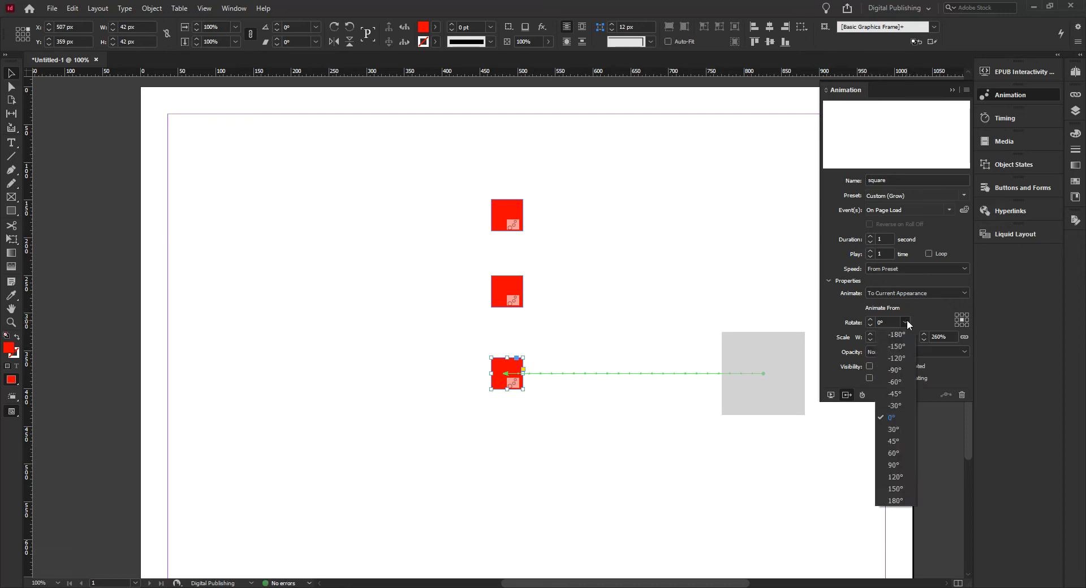
{"action": "left_click", "coordinate": [909, 336]}
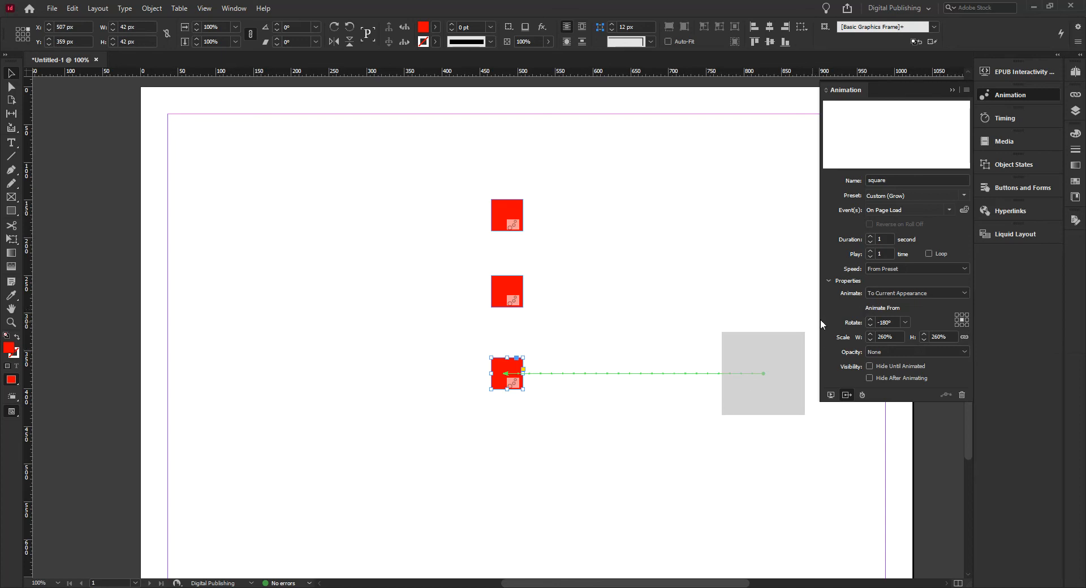
- Set the duration of the lowest square's animation to 0.5 second
{"action": "double_click", "coordinate": [879, 238]}
{"action": "left_click", "coordinate": [885, 252]}
- Check the animation settings of the upper and middle squares and the linked order in the timing settings
{"action": "left_click", "coordinate": [502, 295]}
{"action": "left_click", "coordinate": [504, 214]}
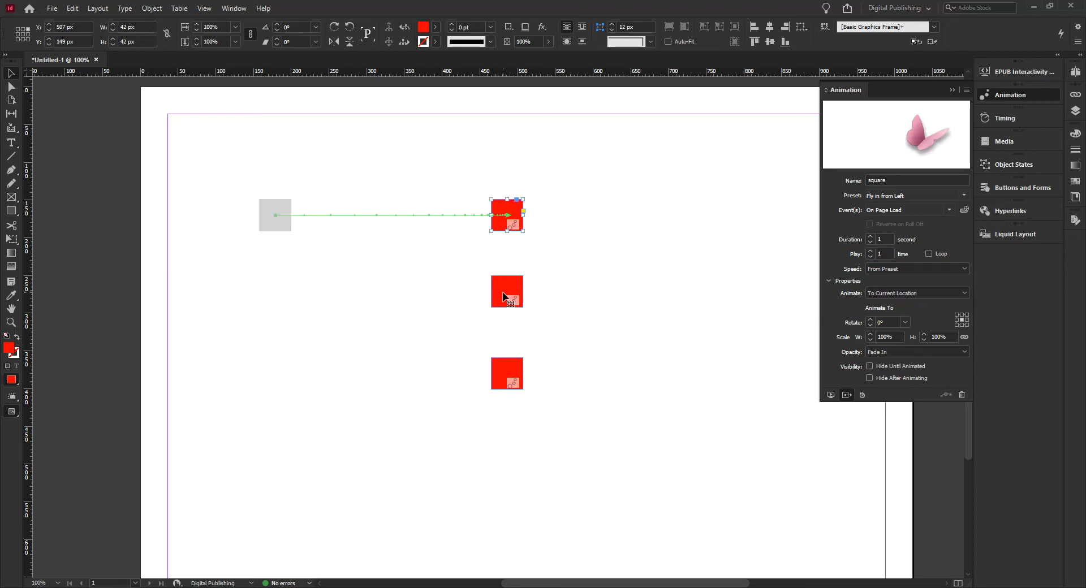
{"action": "left_click", "coordinate": [503, 295]}
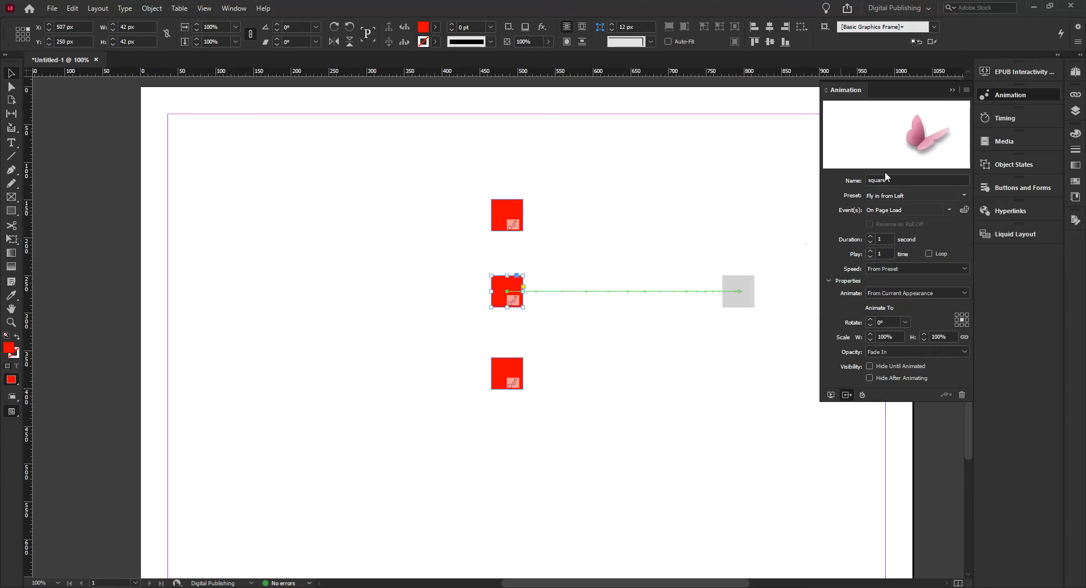
{"action": "left_click", "coordinate": [1003, 118]}
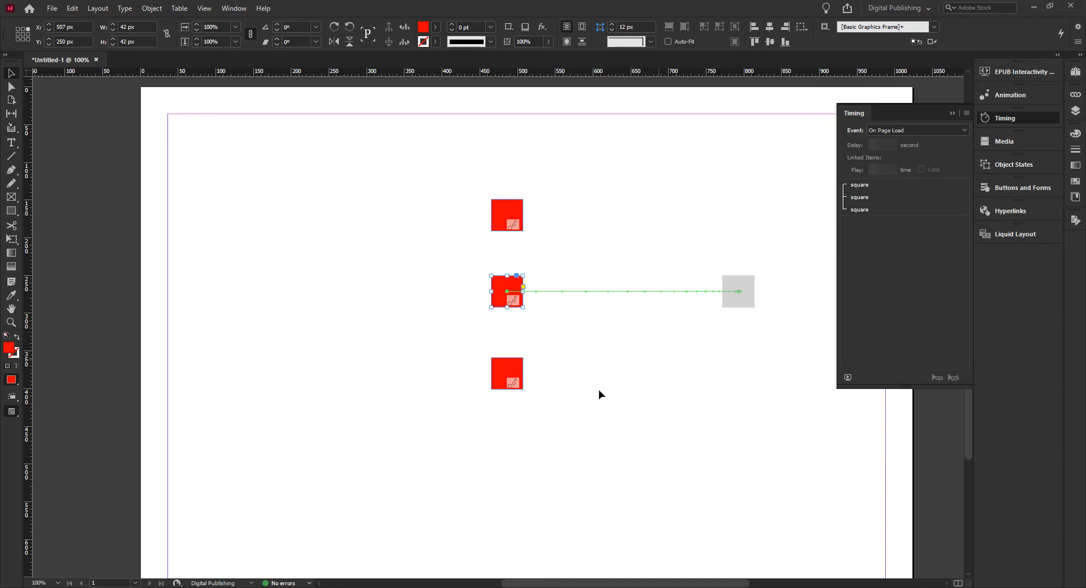
- Replay the linked square animations several times in the EPUB Interactivity Preview and close the preview
{"action": "left_click", "coordinate": [1010, 73]}
{"action": "left_click", "coordinate": [214, 522]}
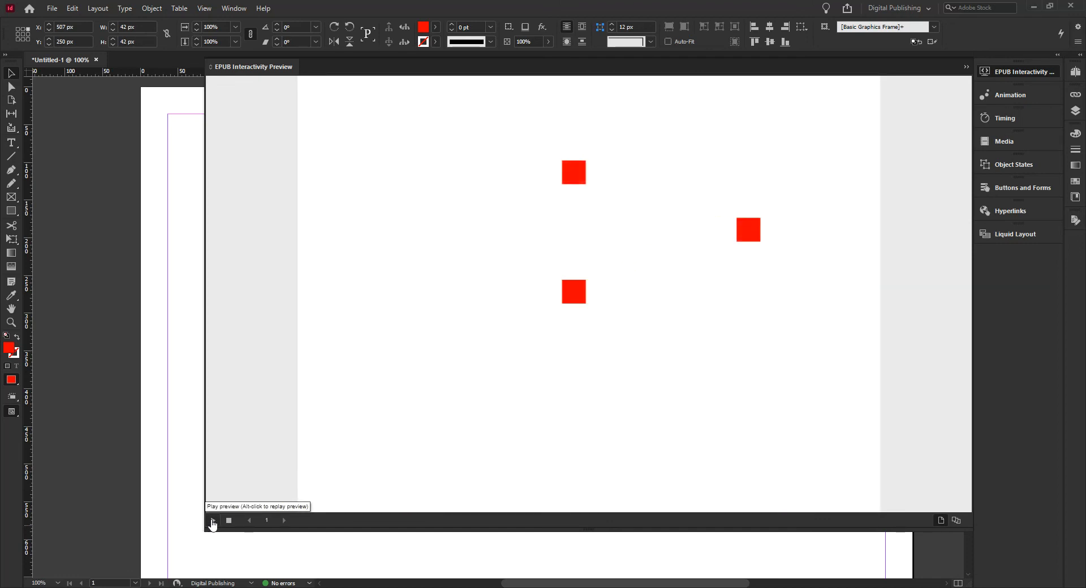
{"action": "left_click", "coordinate": [213, 522]}
{"action": "left_click", "coordinate": [212, 522]}
{"action": "left_click", "coordinate": [213, 522]}
{"action": "left_click", "coordinate": [213, 521]}
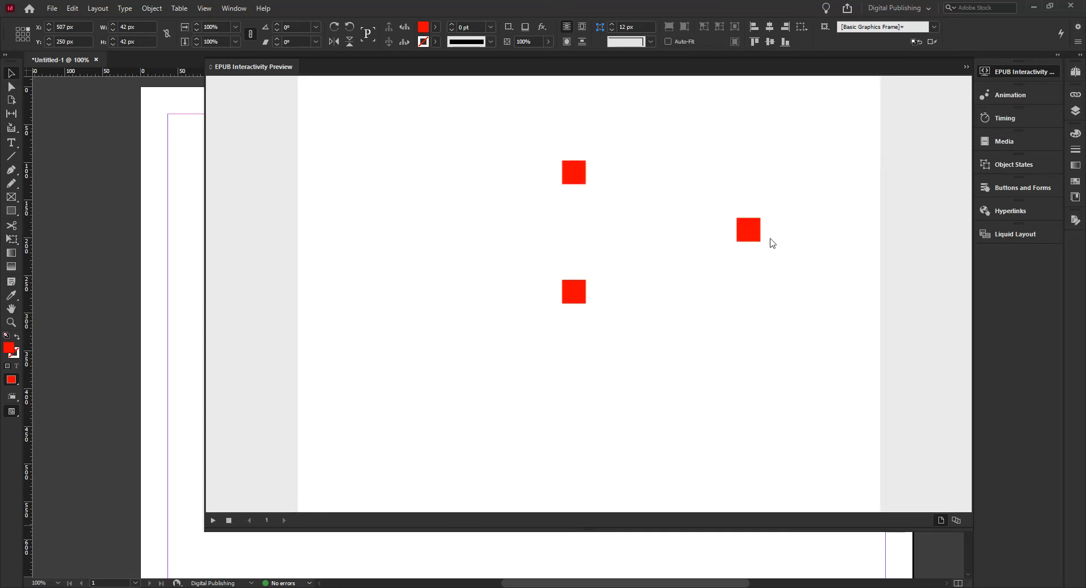
{"action": "left_click", "coordinate": [213, 521]}
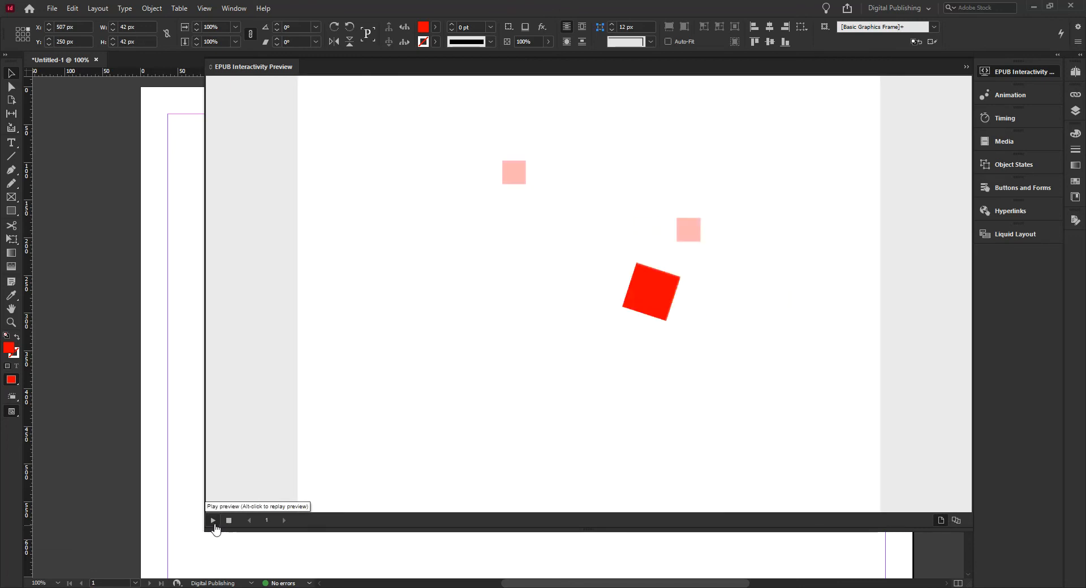
{"action": "left_click", "coordinate": [1013, 71]}
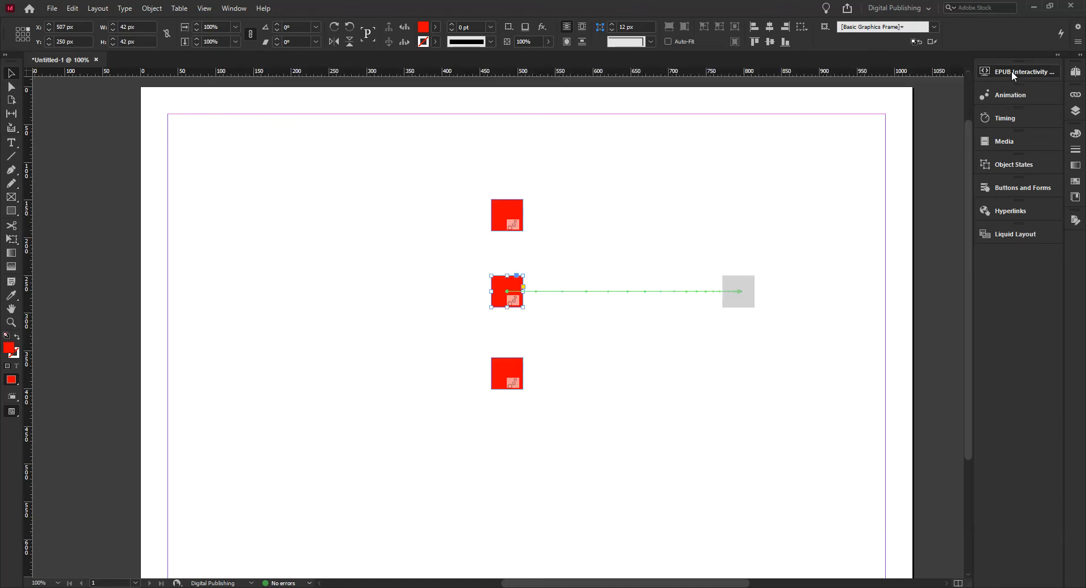
- Select the upper, middle and lowest squares in turn to compare their motion paths
{"action": "left_click", "coordinate": [505, 212]}
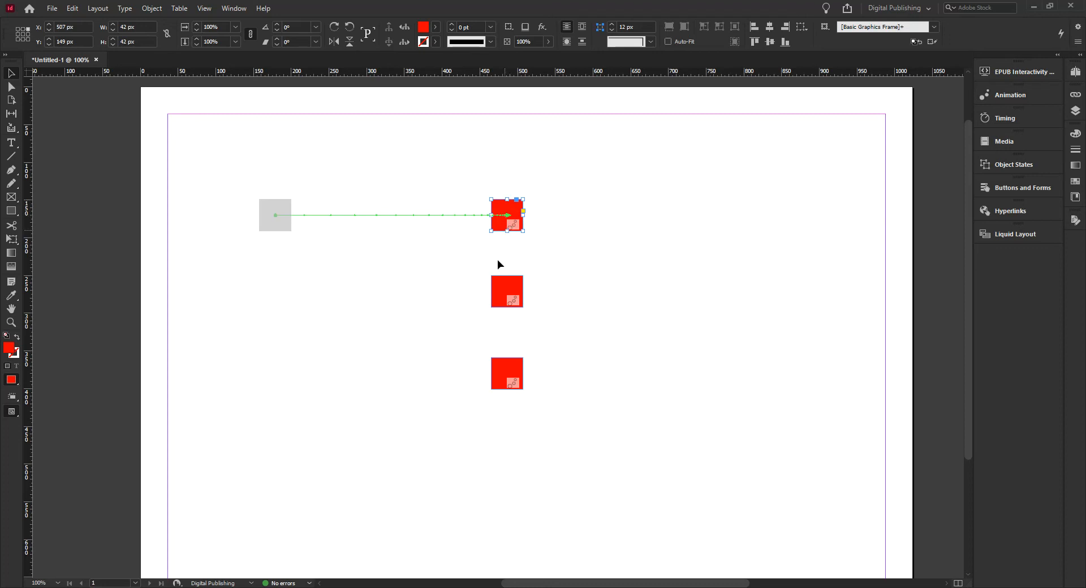
{"action": "left_click", "coordinate": [504, 286]}
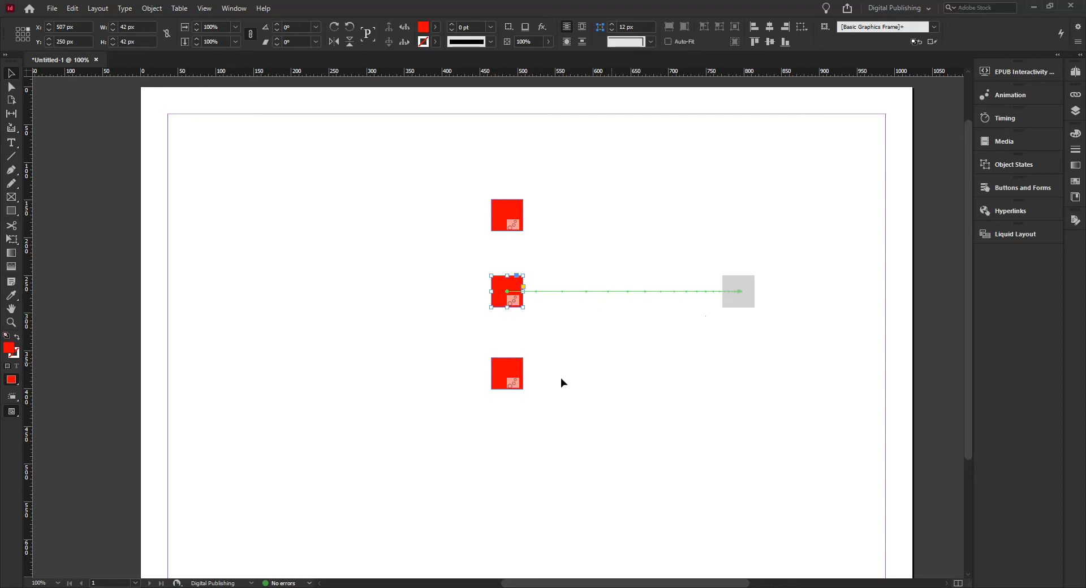
{"action": "left_click", "coordinate": [505, 371]}
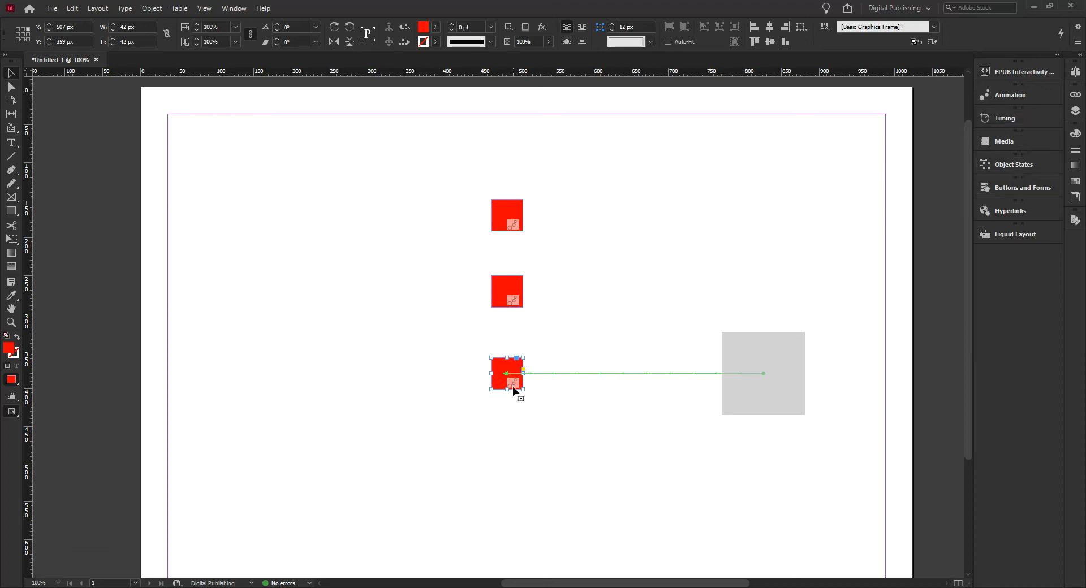
- Try the Ease In and Ease Out speeds on the lowest square's animation and set its speed to Ease In
{"action": "left_click", "coordinate": [1019, 94]}
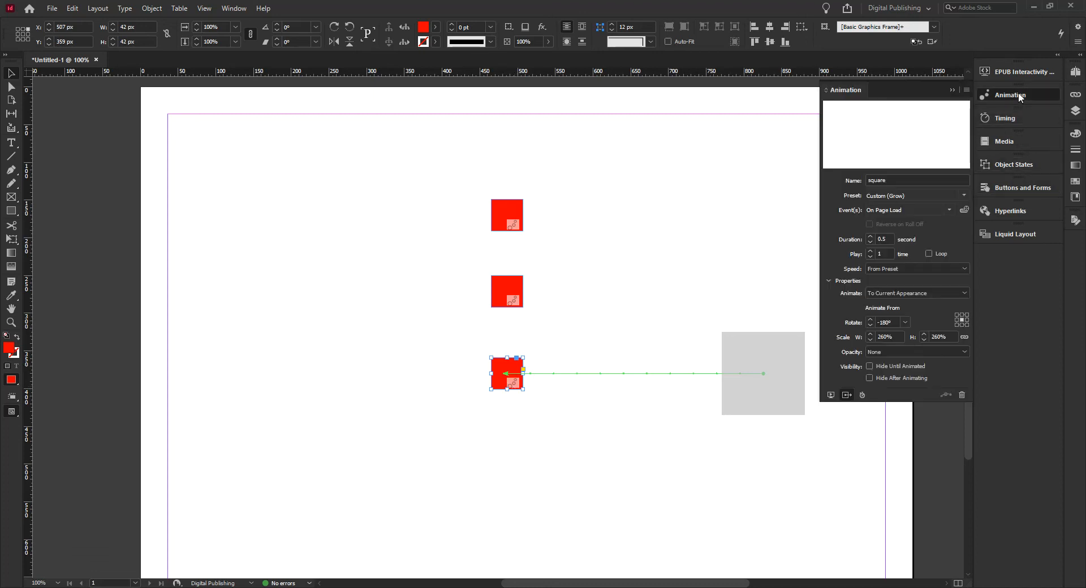
{"action": "left_click", "coordinate": [892, 266]}
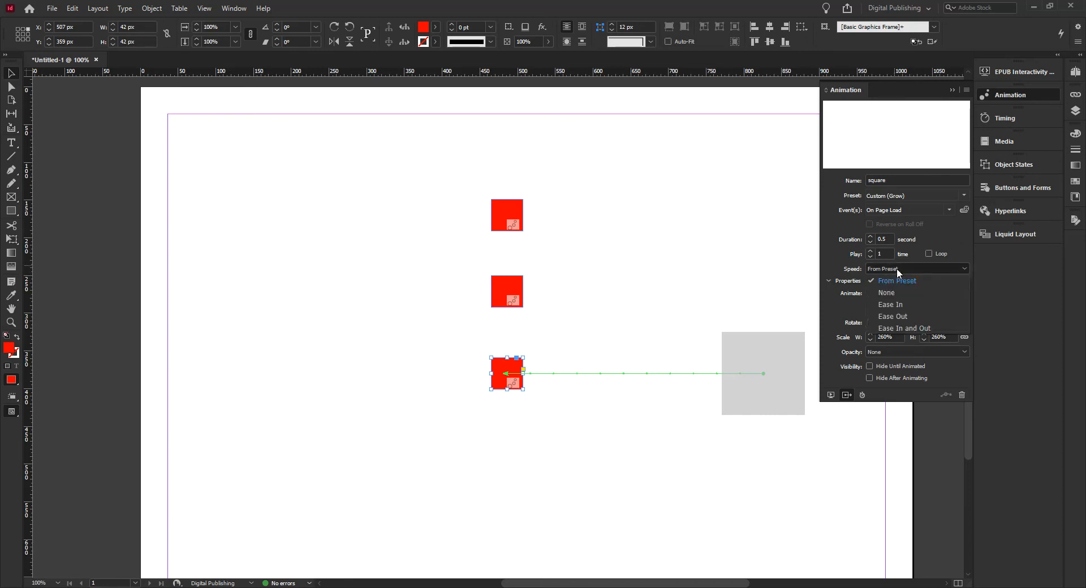
{"action": "left_click", "coordinate": [907, 306]}
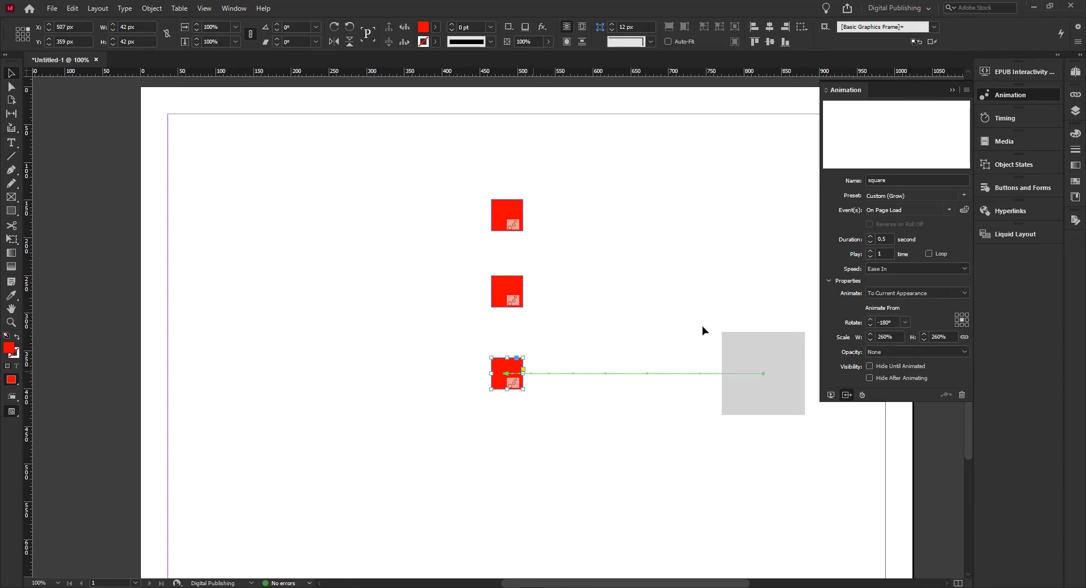
{"action": "left_click", "coordinate": [897, 270]}
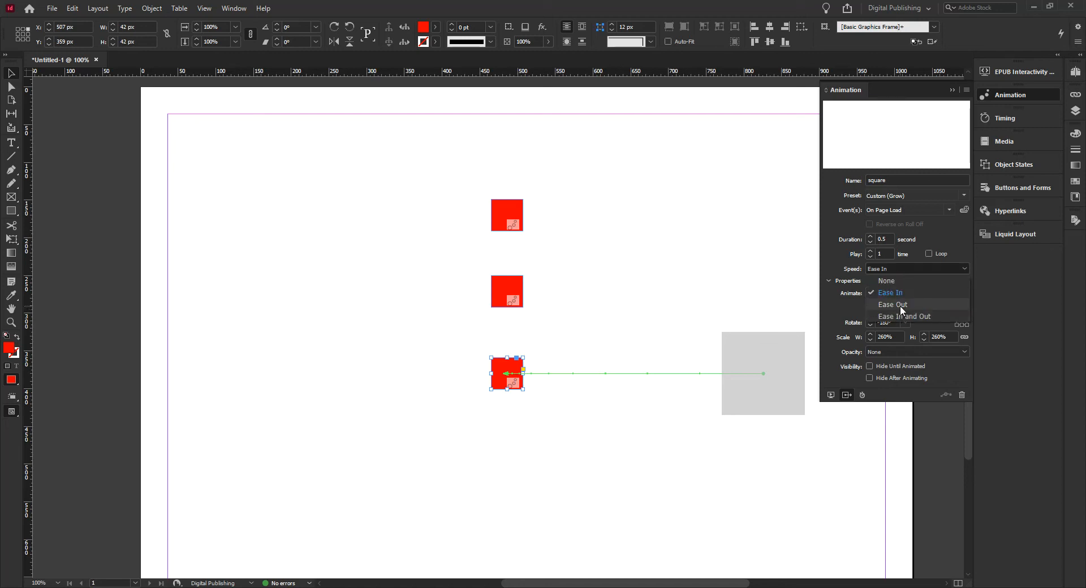
{"action": "left_click", "coordinate": [900, 305]}
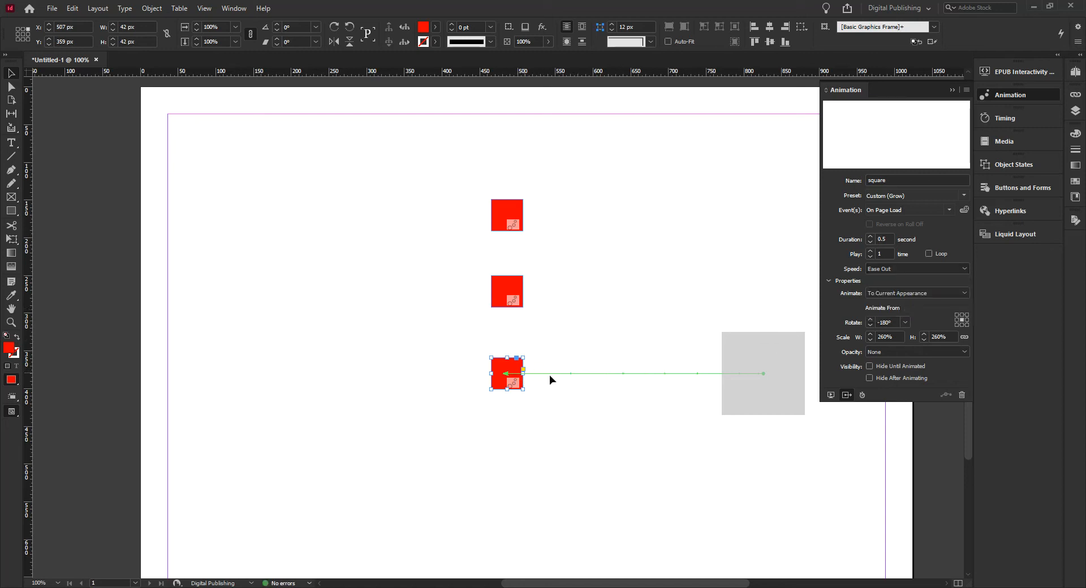
{"action": "left_click", "coordinate": [905, 269]}
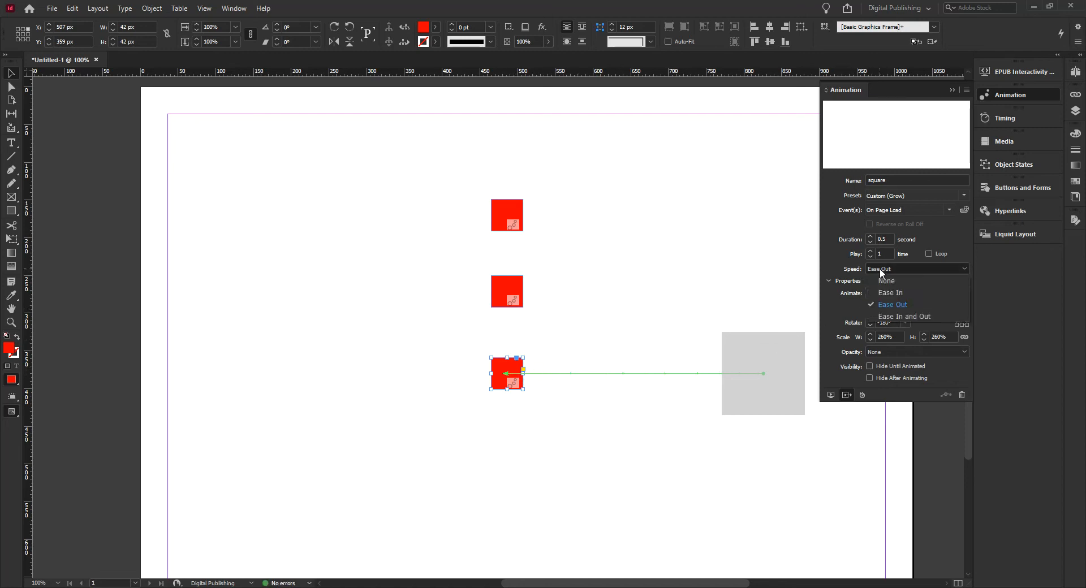
{"action": "left_click", "coordinate": [900, 293]}
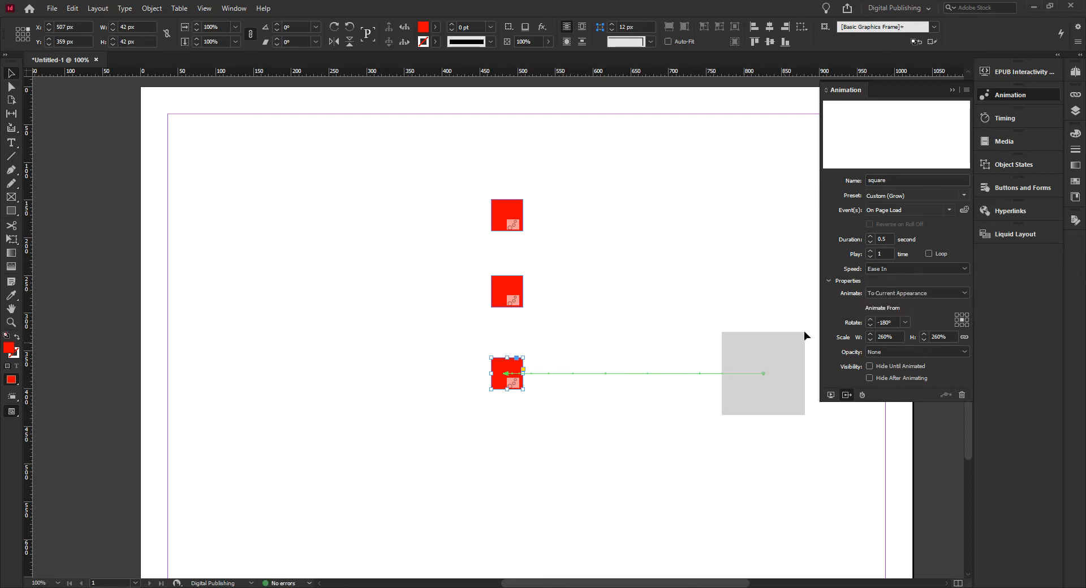
- Replay the eased animation several times in the EPUB Interactivity Preview, clear the preview and close it
{"action": "left_click", "coordinate": [1023, 72]}
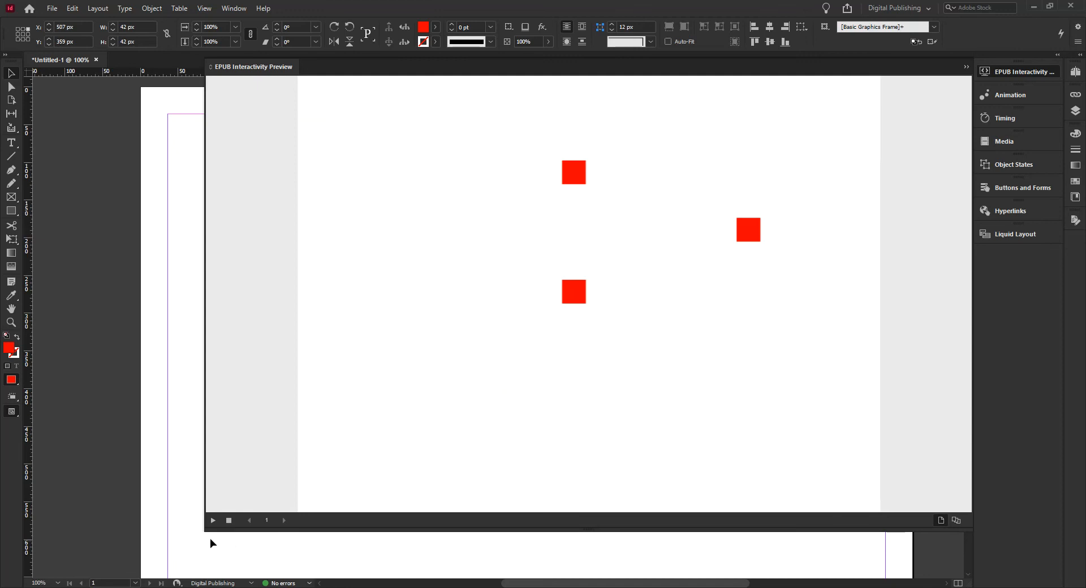
{"action": "left_click", "coordinate": [229, 526]}
{"action": "left_click", "coordinate": [212, 525]}
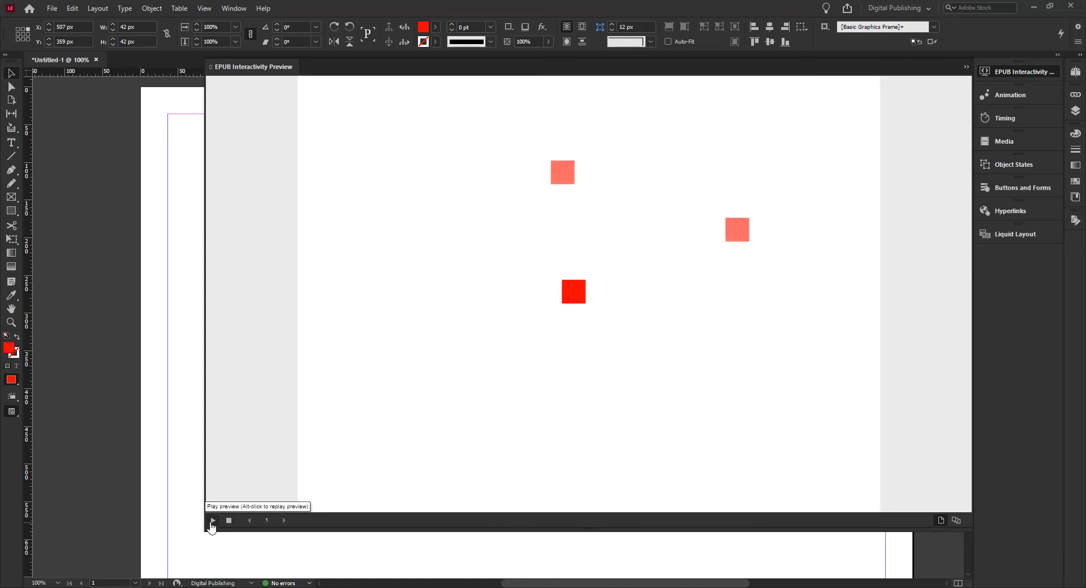
{"action": "left_click", "coordinate": [212, 525]}
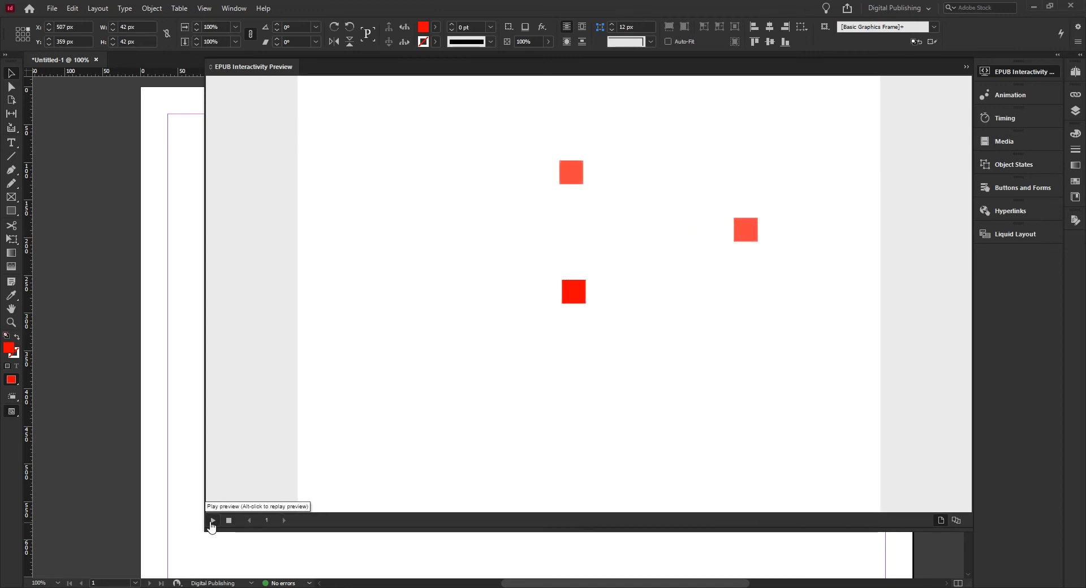
{"action": "left_click", "coordinate": [214, 522]}
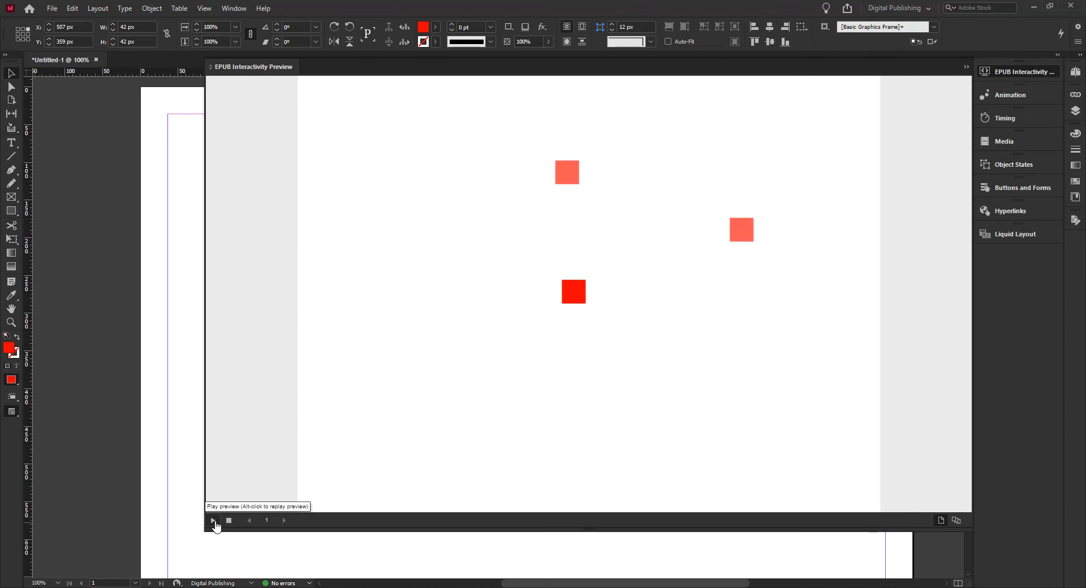
{"action": "left_click", "coordinate": [214, 522]}
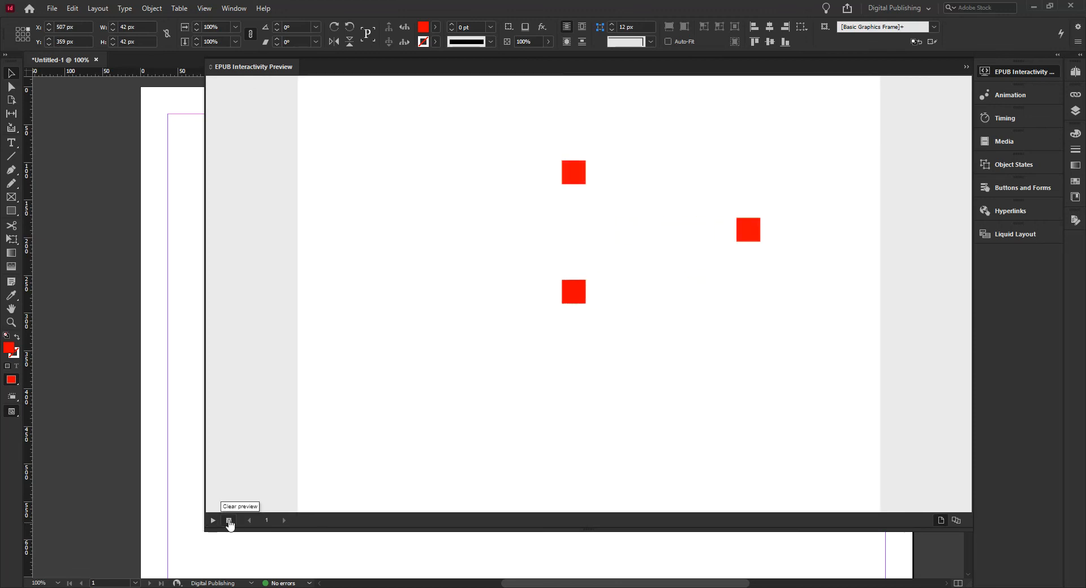
{"action": "left_click", "coordinate": [229, 521]}
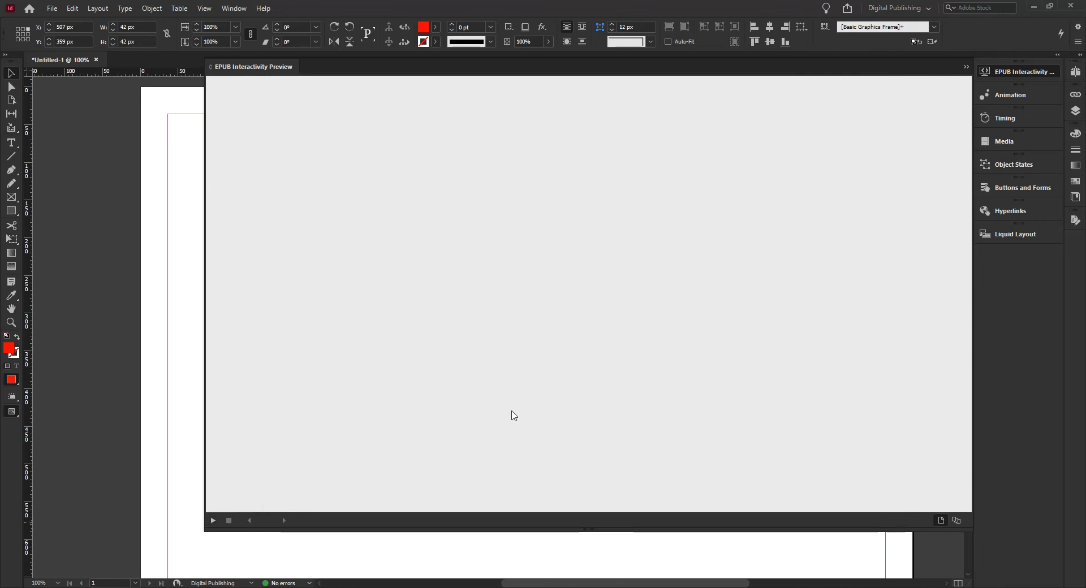
{"action": "left_click", "coordinate": [1017, 71]}
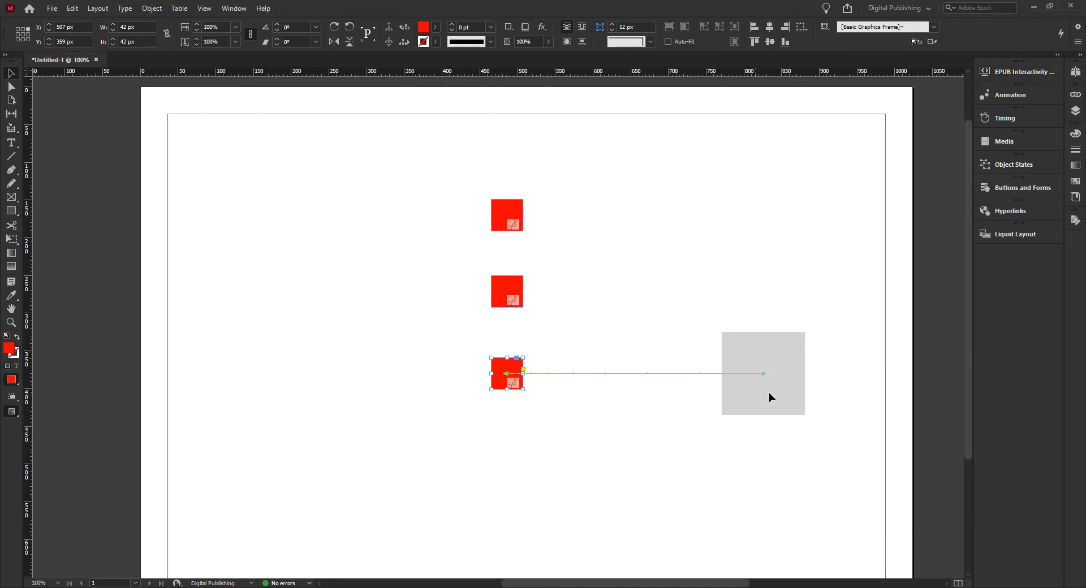
- Try to lengthen the lowest square's motion path by moving its far end outward, and undo the attempt
{"action": "left_click", "coordinate": [511, 293]}
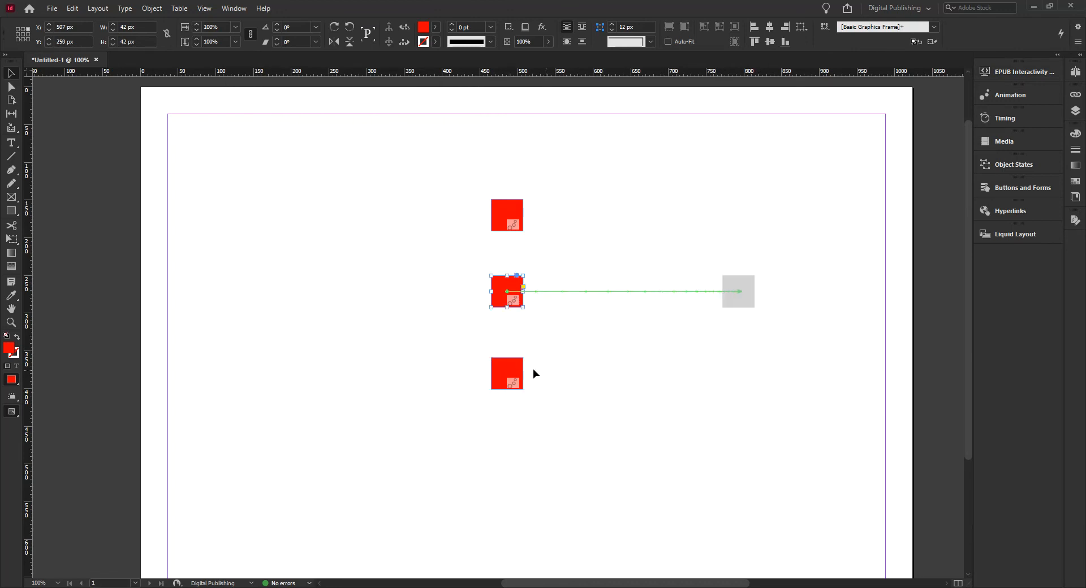
{"action": "left_click", "coordinate": [511, 374]}
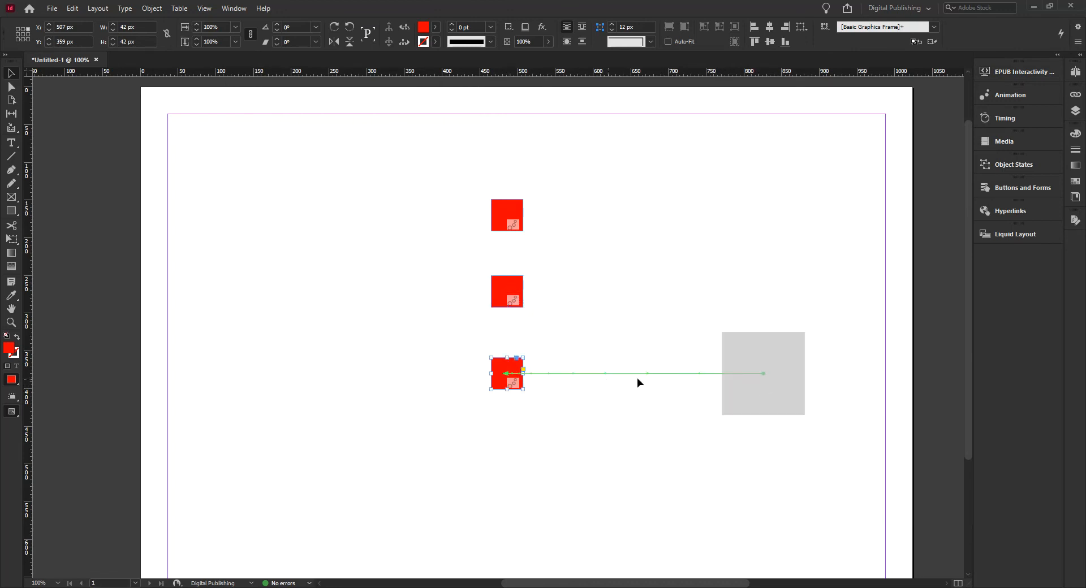
{"action": "left_click", "coordinate": [754, 396]}
{"action": "left_click", "coordinate": [510, 376]}
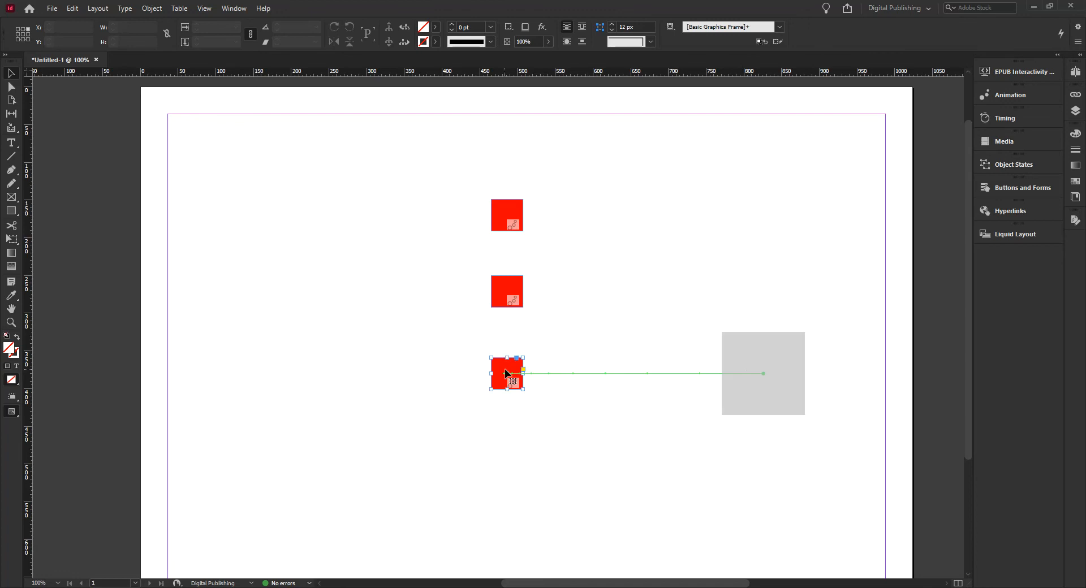
{"action": "left_click_drag", "start_coordinate": [763, 373], "coordinate": [841, 373]}
{"action": "key", "text": "ctrl+z"}
{"action": "left_click", "coordinate": [633, 417]}
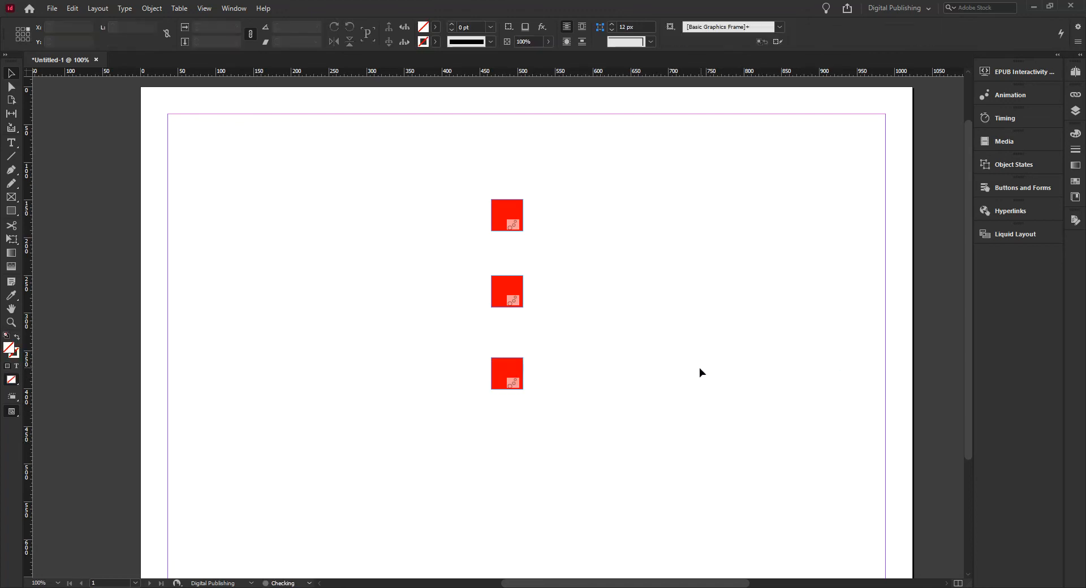
- Extend the far end of the lowest square's motion path horizontally past the page's right edge and reselect the square
{"action": "left_click", "coordinate": [521, 373]}
{"action": "left_click", "coordinate": [763, 373]}
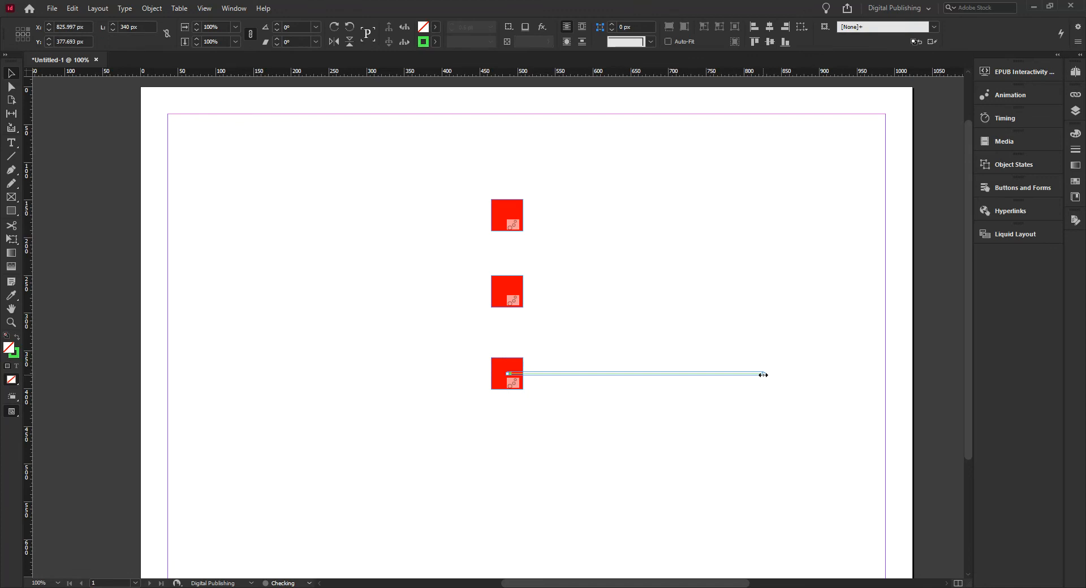
{"action": "left_click", "coordinate": [506, 371]}
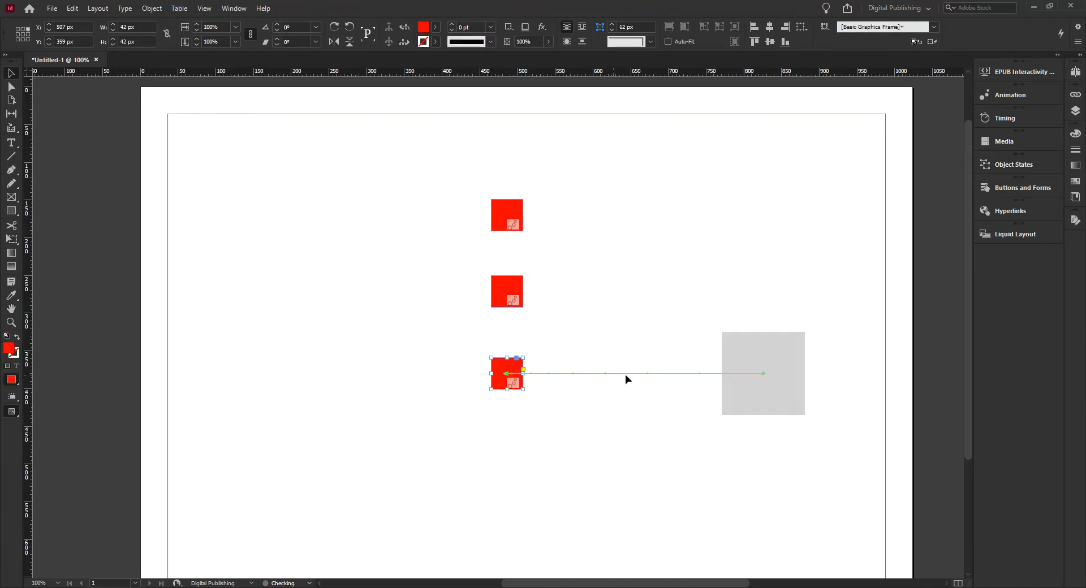
{"action": "left_click", "coordinate": [641, 374]}
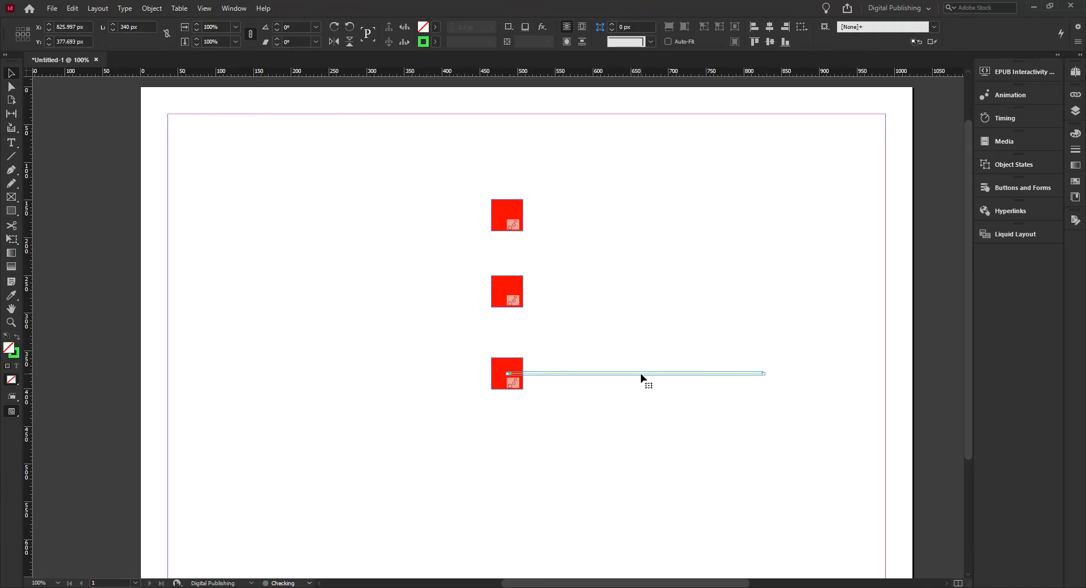
{"action": "left_click_drag", "start_coordinate": [763, 374], "coordinate": [928, 380]}
{"action": "left_click", "coordinate": [728, 428]}
{"action": "left_click", "coordinate": [519, 378]}
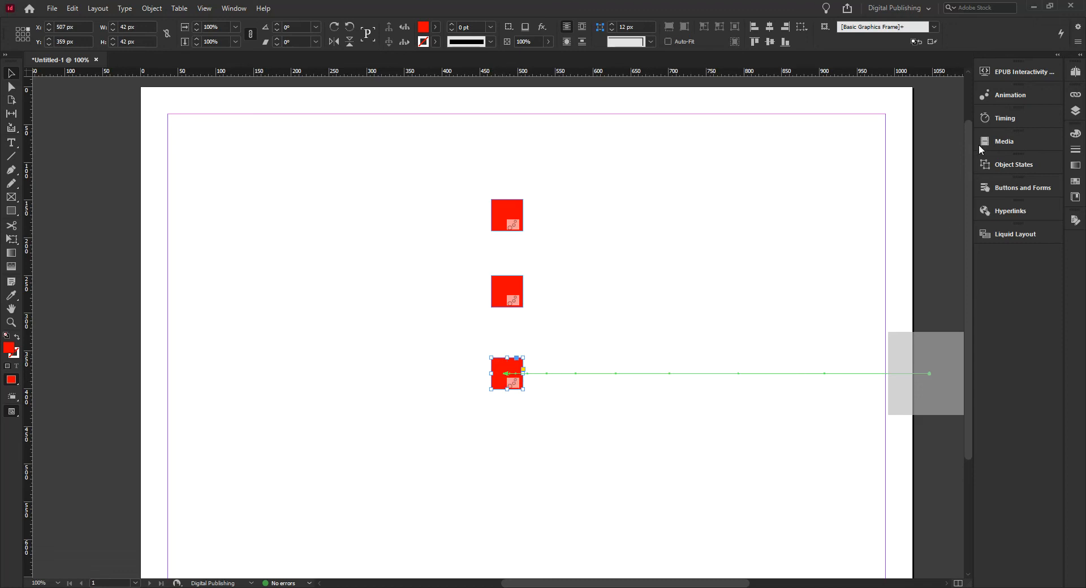
- Play the animation with the extended motion path in the EPUB Interactivity Preview and clear the preview
{"action": "left_click", "coordinate": [1005, 72]}
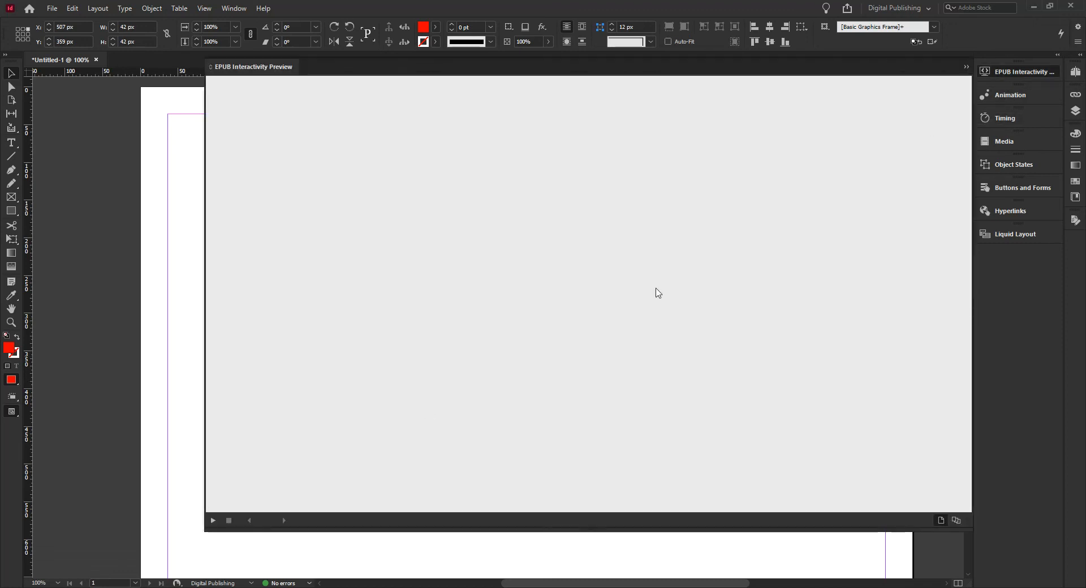
{"action": "left_click", "coordinate": [211, 526]}
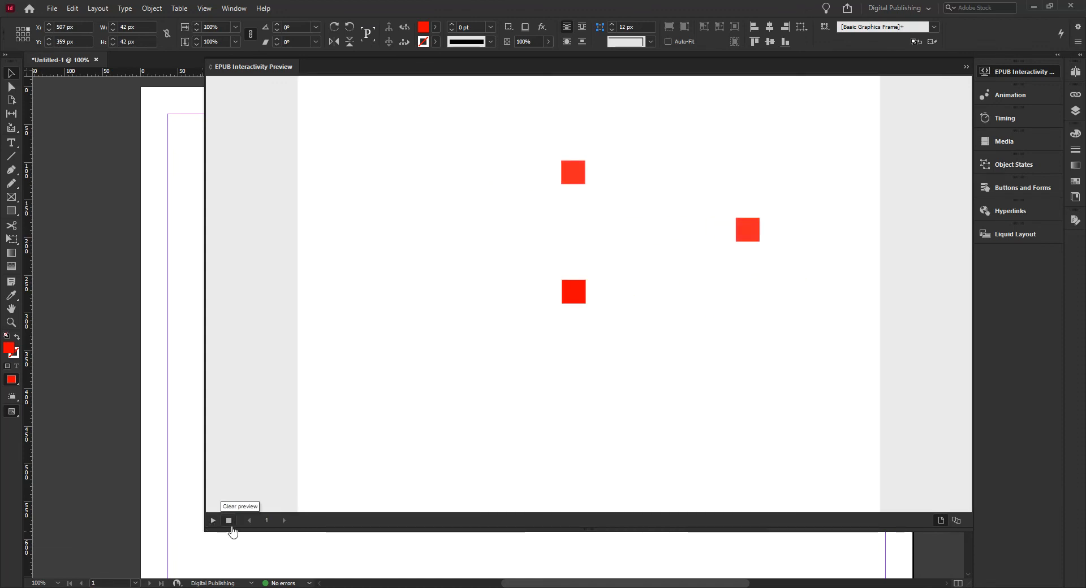
{"action": "left_click", "coordinate": [228, 521]}
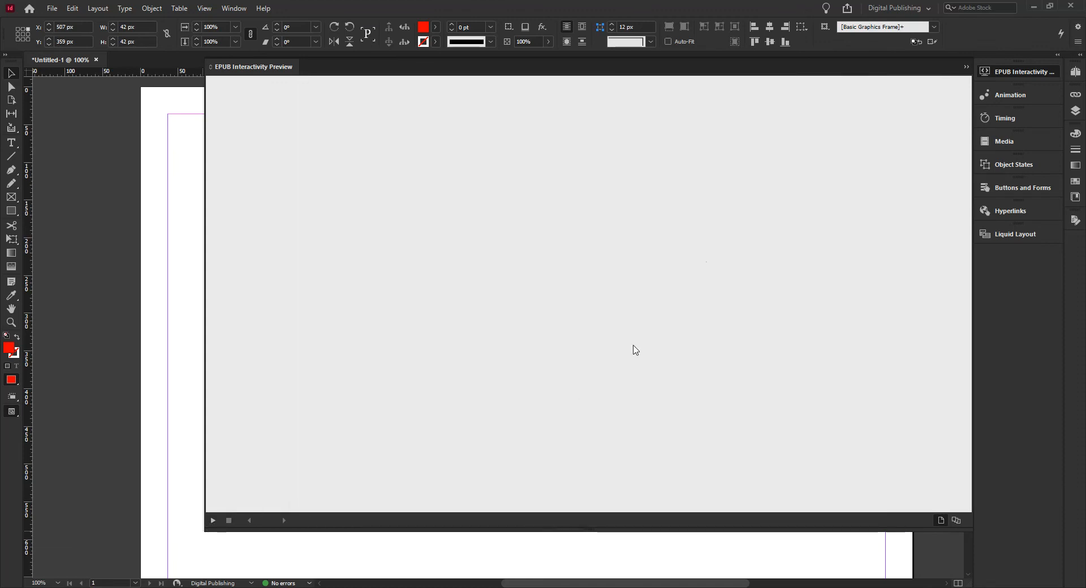
- Bend the lowest square's motion path into a downward curve with the Pen tool by pulling direction handles from its far end, and reselect the square
{"action": "left_click", "coordinate": [1013, 74]}
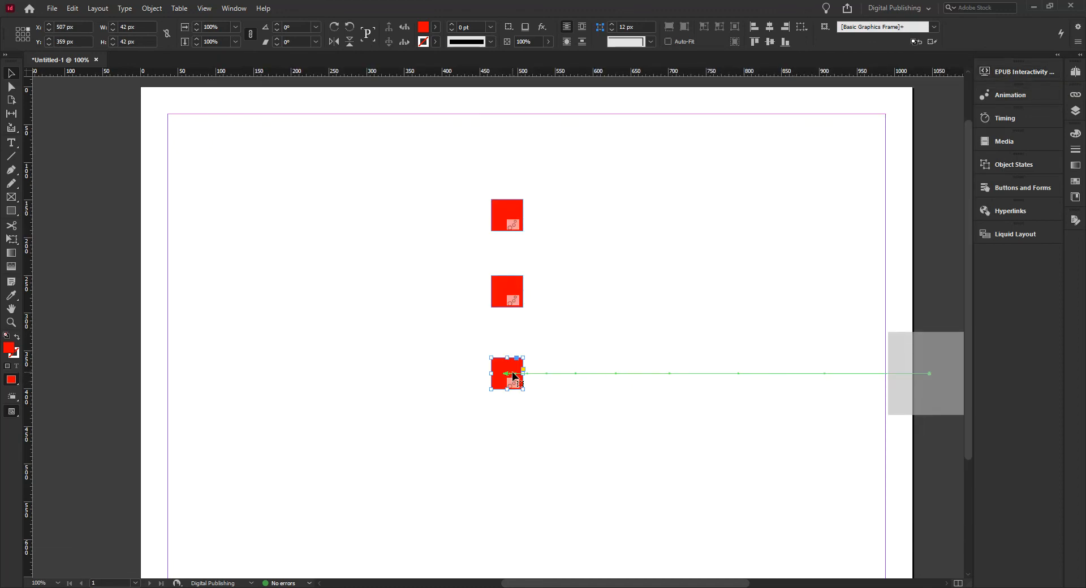
{"action": "left_click", "coordinate": [580, 375]}
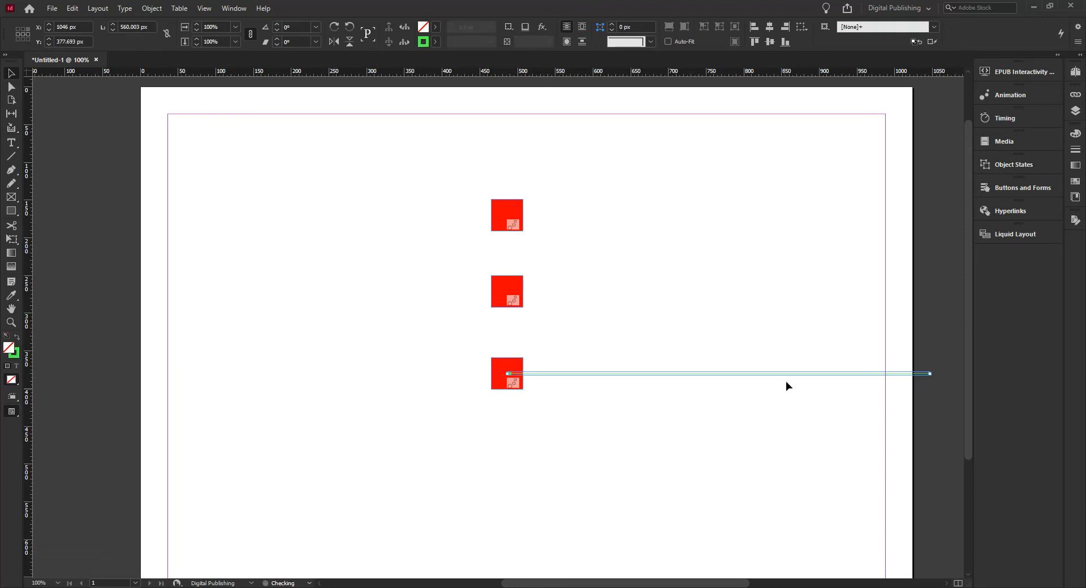
{"action": "left_click", "coordinate": [13, 88]}
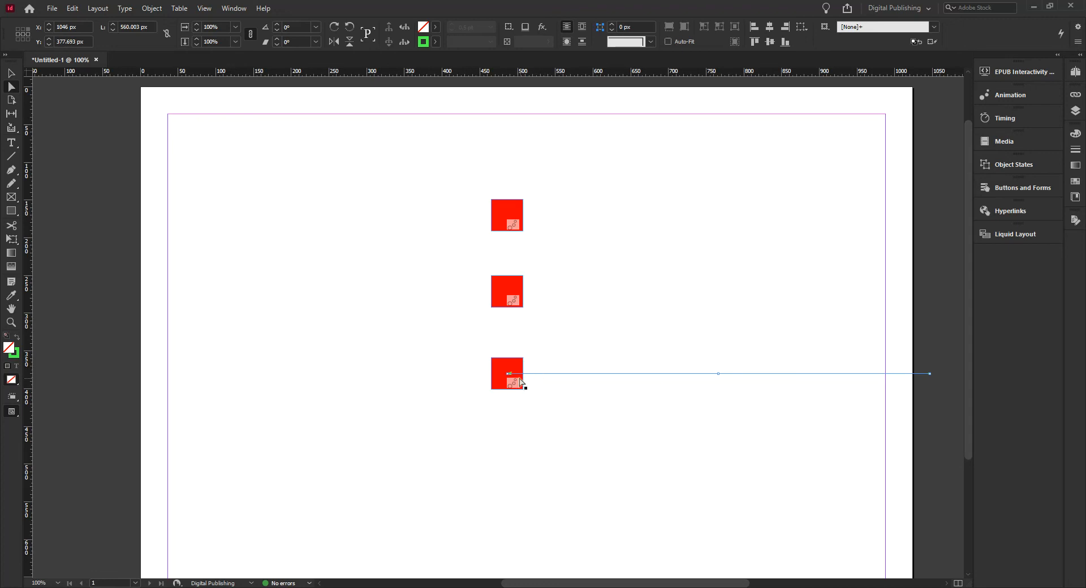
{"action": "left_click", "coordinate": [508, 374]}
{"action": "left_click", "coordinate": [12, 171]}
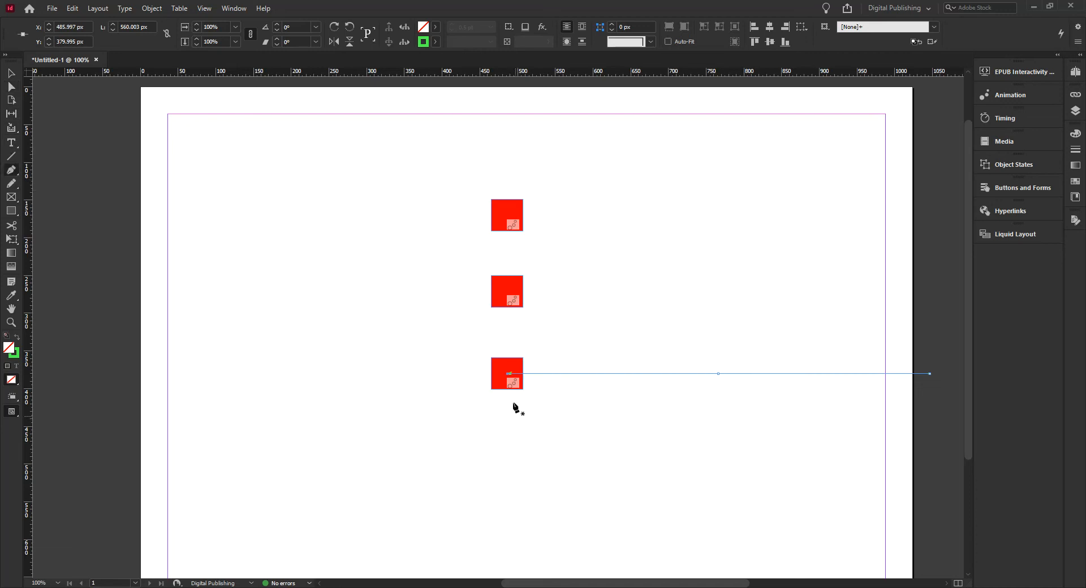
{"action": "left_click_drag", "start_coordinate": [508, 374], "coordinate": [567, 428]}
{"action": "key", "text": "ctrl+z"}
{"action": "left_click_drag", "start_coordinate": [931, 374], "coordinate": [840, 272]}
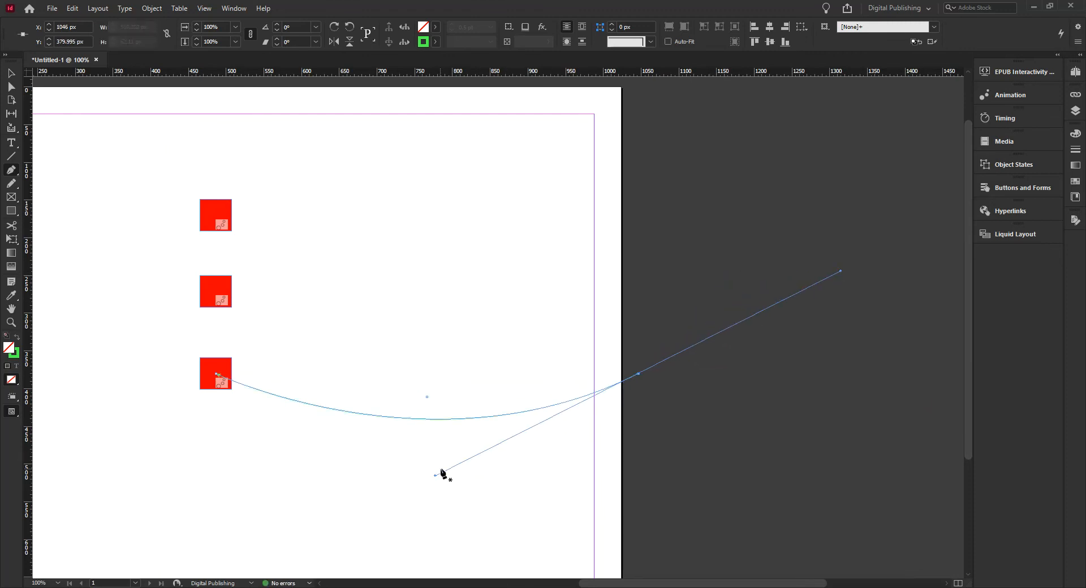
{"action": "left_click", "coordinate": [11, 73]}
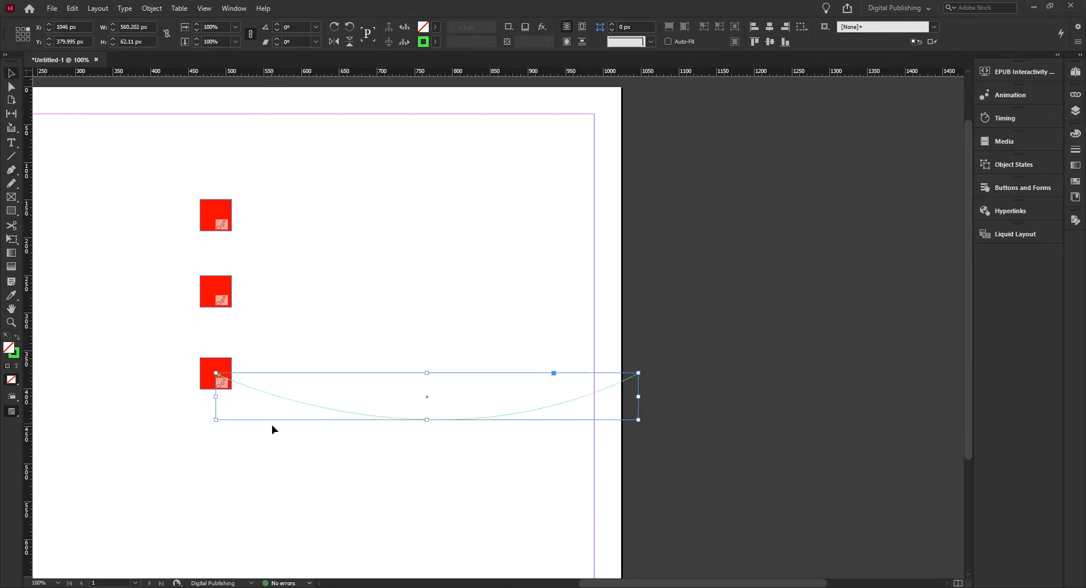
{"action": "key", "text": "Delete"}
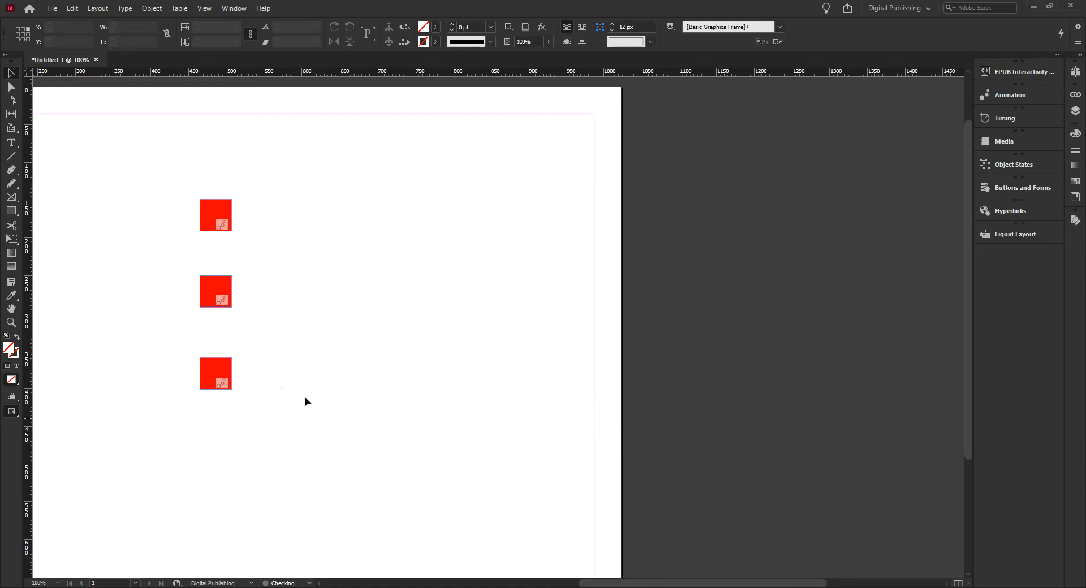
{"action": "left_click", "coordinate": [218, 365]}
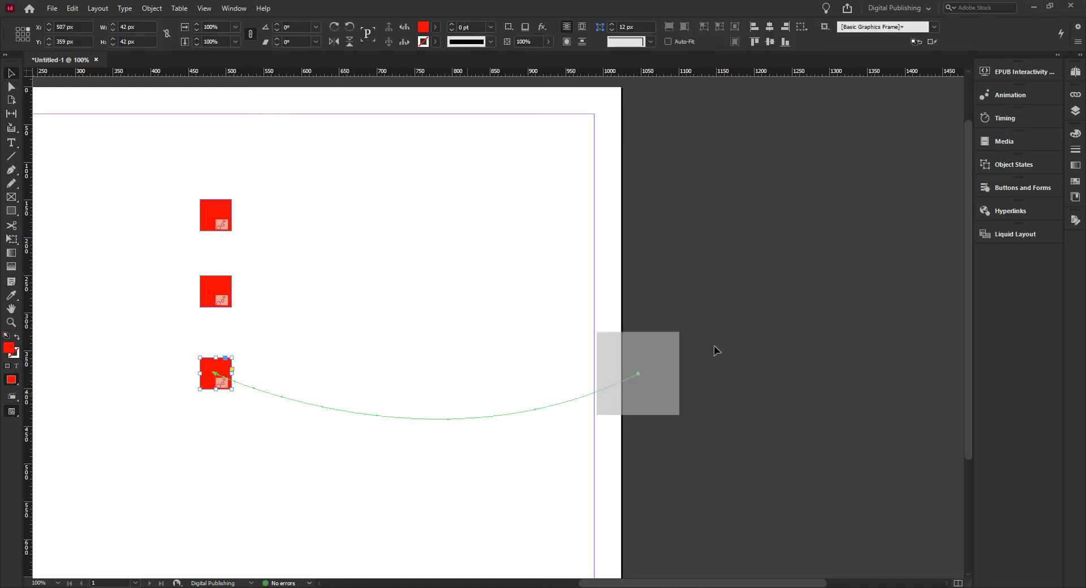
- Play the curved-path animation twice in the EPUB Interactivity Preview, clear the preview and close it
{"action": "left_click", "coordinate": [1020, 75]}
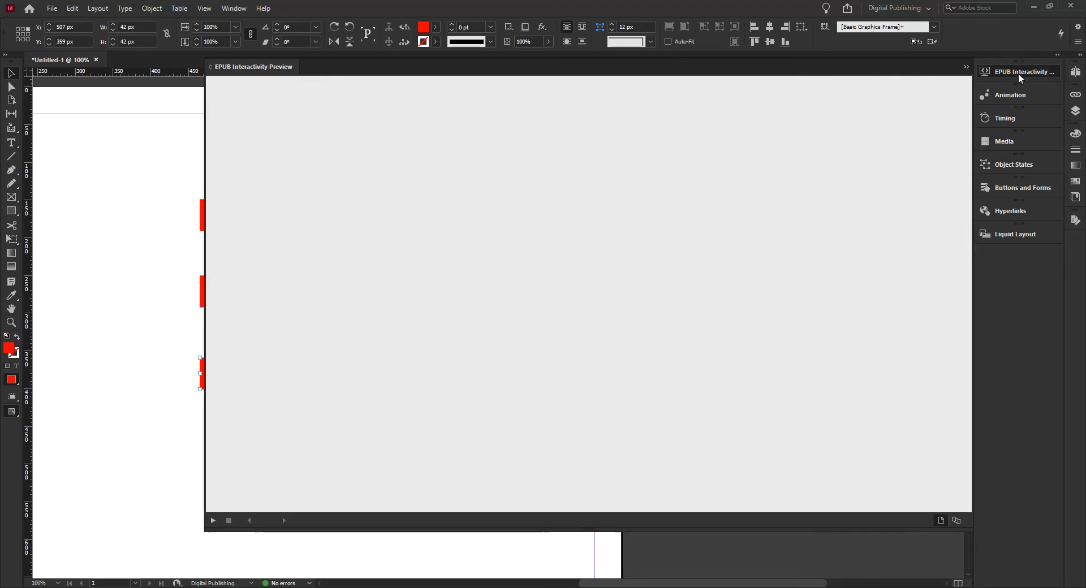
{"action": "left_click", "coordinate": [213, 521]}
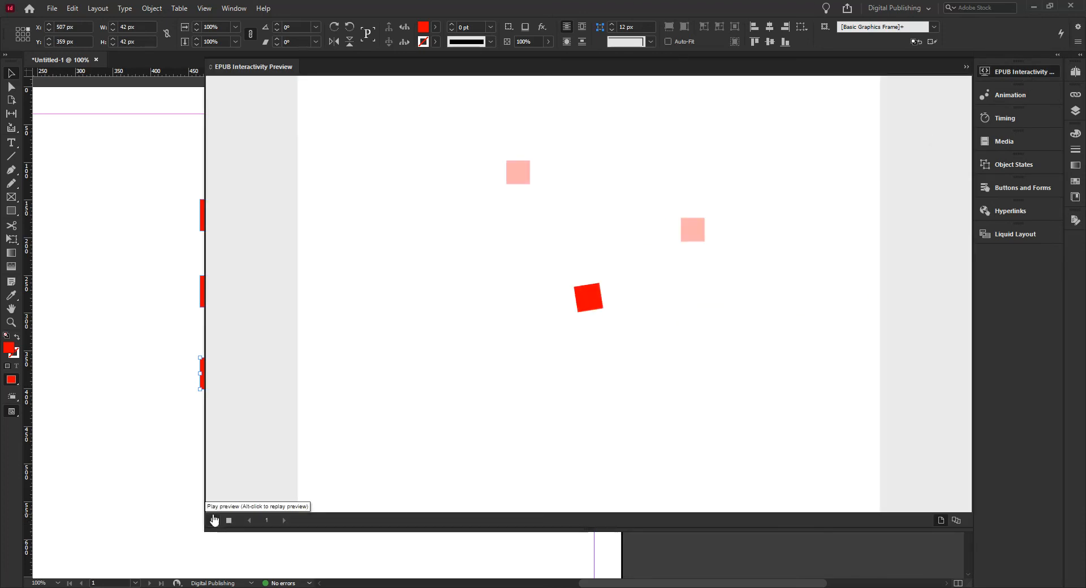
{"action": "left_click", "coordinate": [213, 522]}
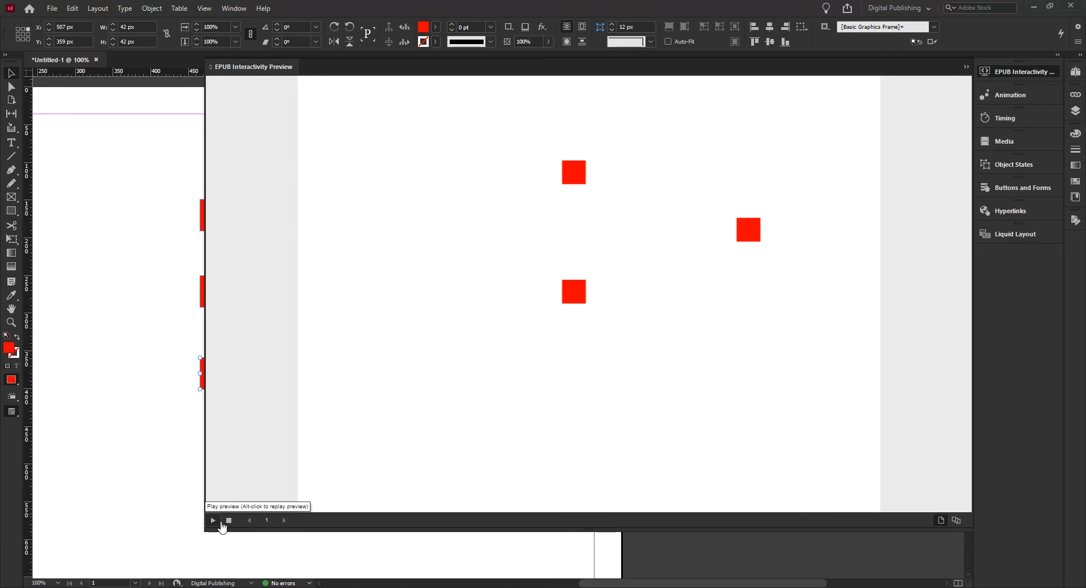
{"action": "left_click", "coordinate": [228, 521]}
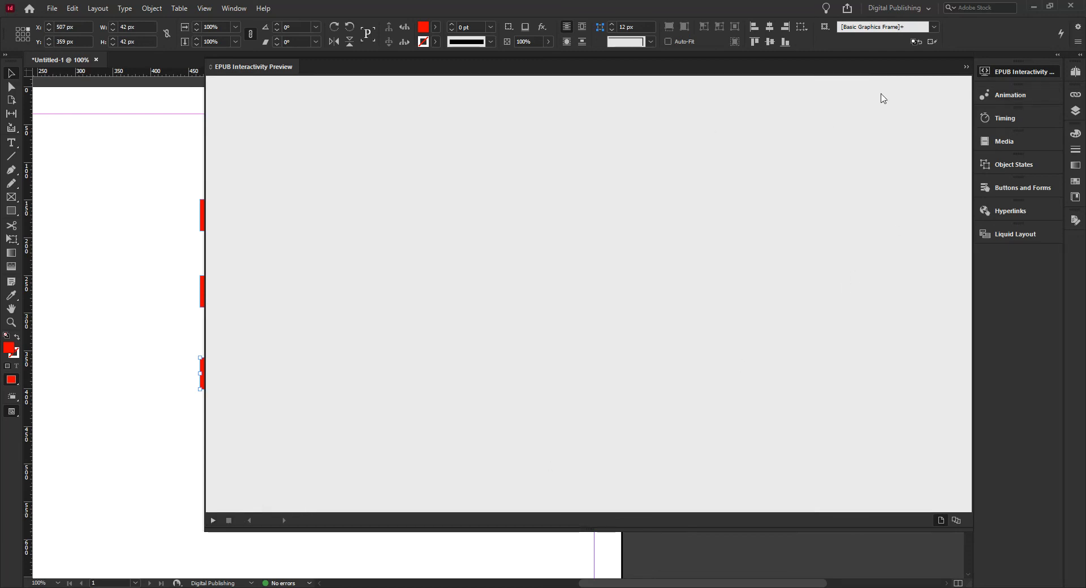
{"action": "left_click", "coordinate": [1038, 71]}
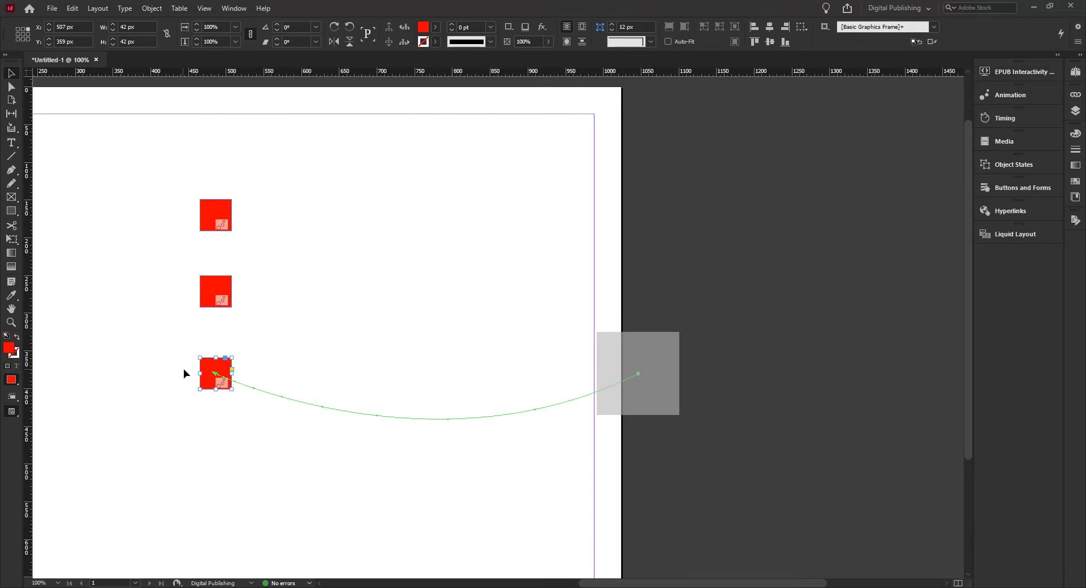
- Set the lowest square's animation duration to 1 second and reselect the square to show its motion path
{"action": "left_click", "coordinate": [1018, 96]}
{"action": "left_click", "coordinate": [1012, 118]}
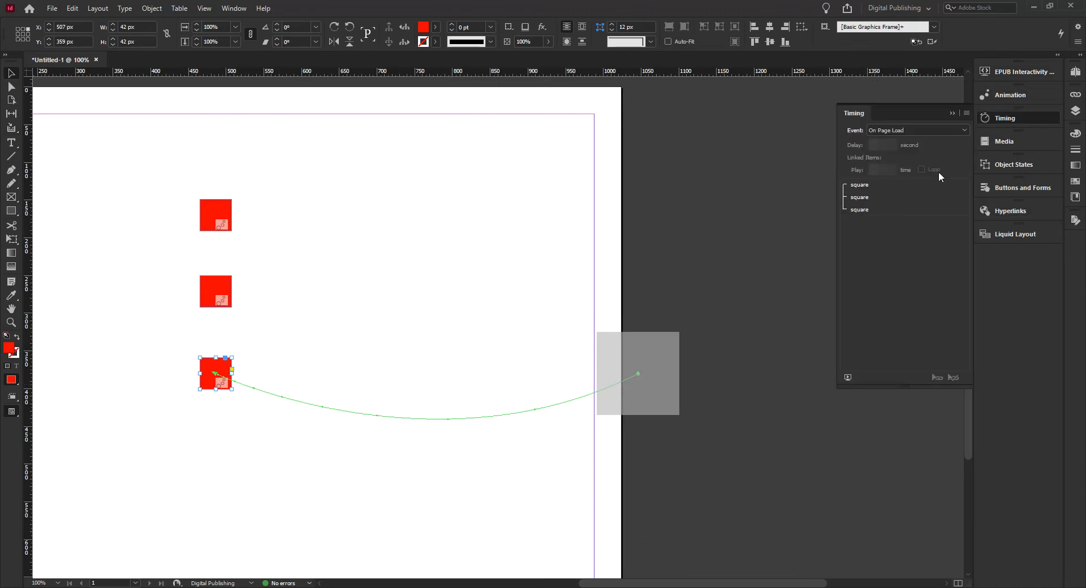
{"action": "left_click", "coordinate": [865, 212]}
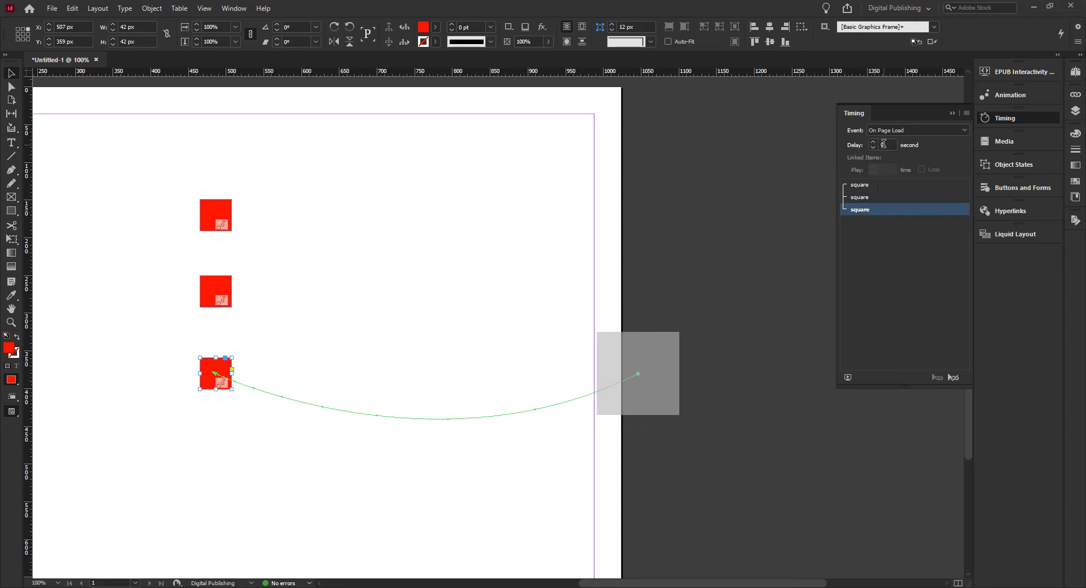
{"action": "left_click", "coordinate": [1023, 118]}
{"action": "left_click", "coordinate": [1013, 95]}
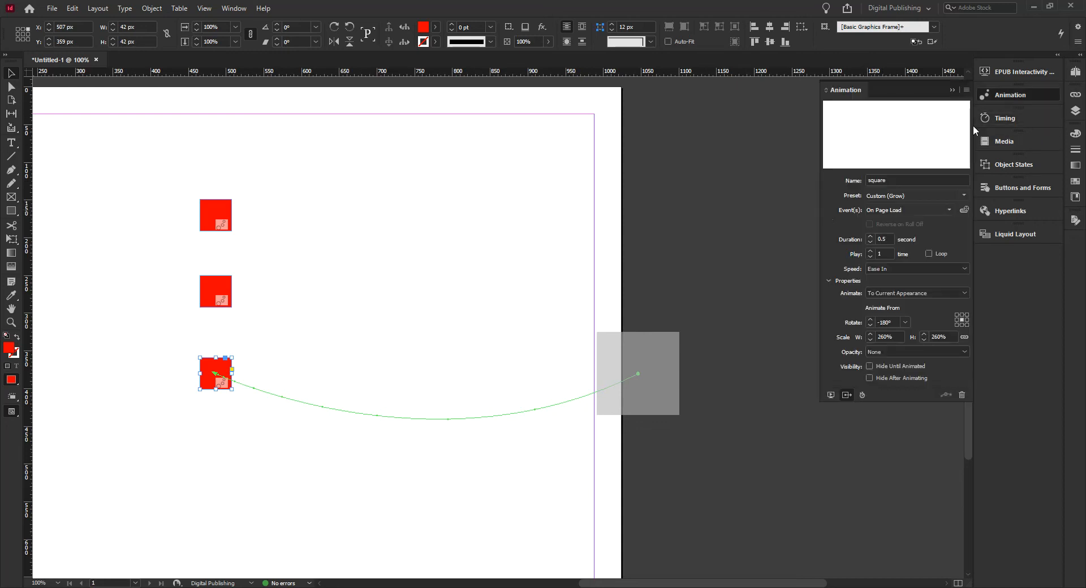
{"action": "left_click_drag", "start_coordinate": [890, 239], "coordinate": [845, 239]}
{"action": "type", "text": "1"}
{"action": "left_click", "coordinate": [352, 409]}
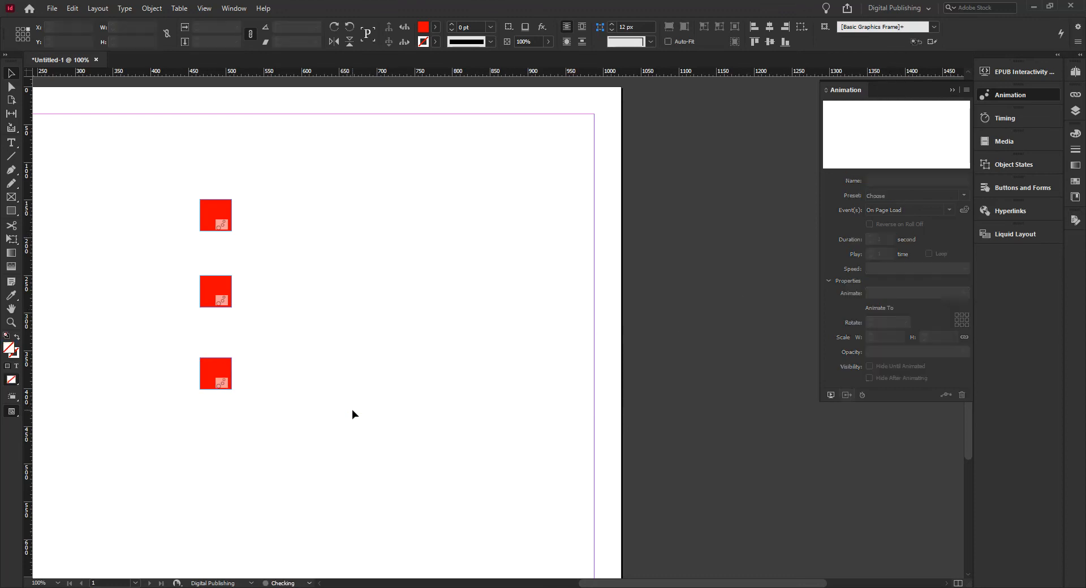
{"action": "left_click", "coordinate": [212, 375]}
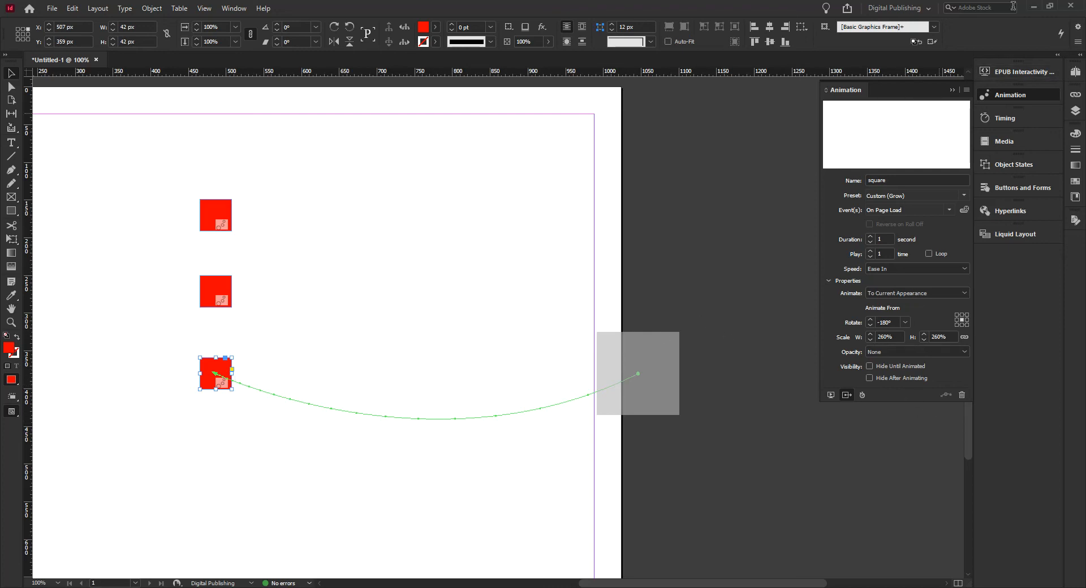
- Play the one-second animation in the EPUB Interactivity Preview, review the square's animation settings, and replay it
{"action": "left_click", "coordinate": [1024, 69]}
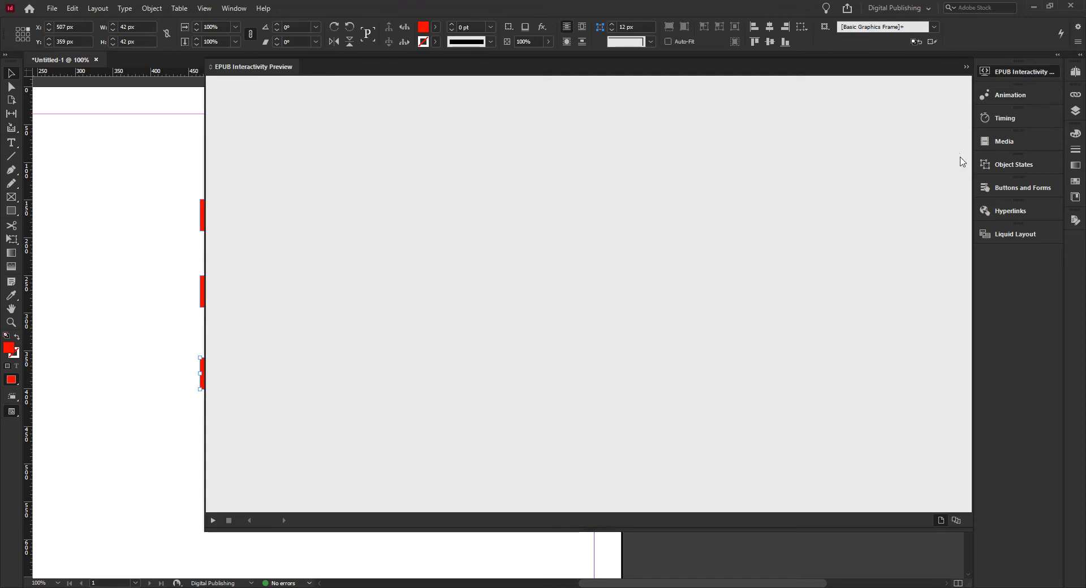
{"action": "left_click", "coordinate": [213, 520]}
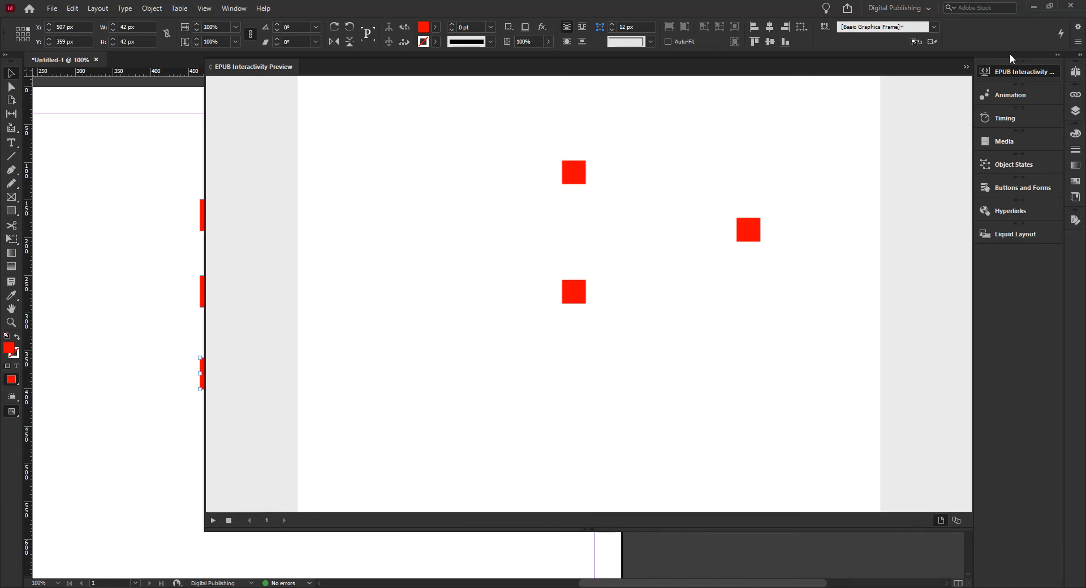
{"action": "left_click", "coordinate": [1014, 68]}
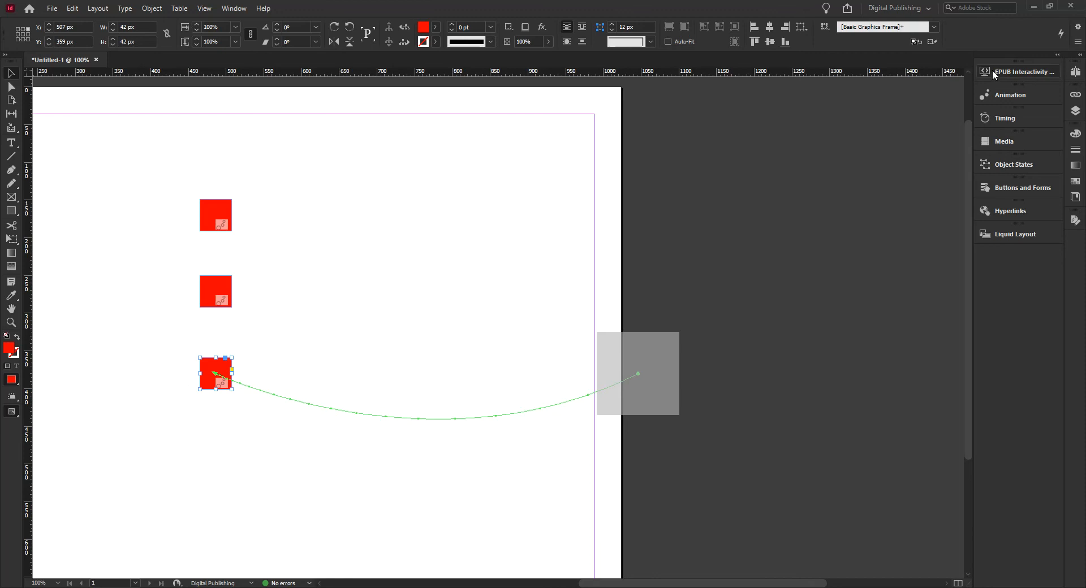
{"action": "left_click", "coordinate": [1011, 94]}
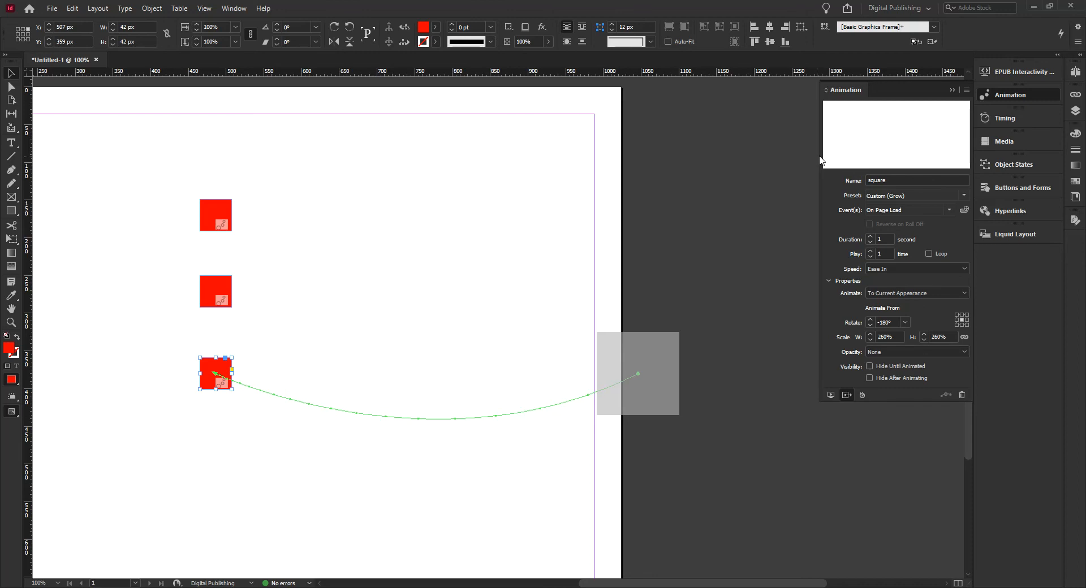
{"action": "left_click", "coordinate": [985, 74]}
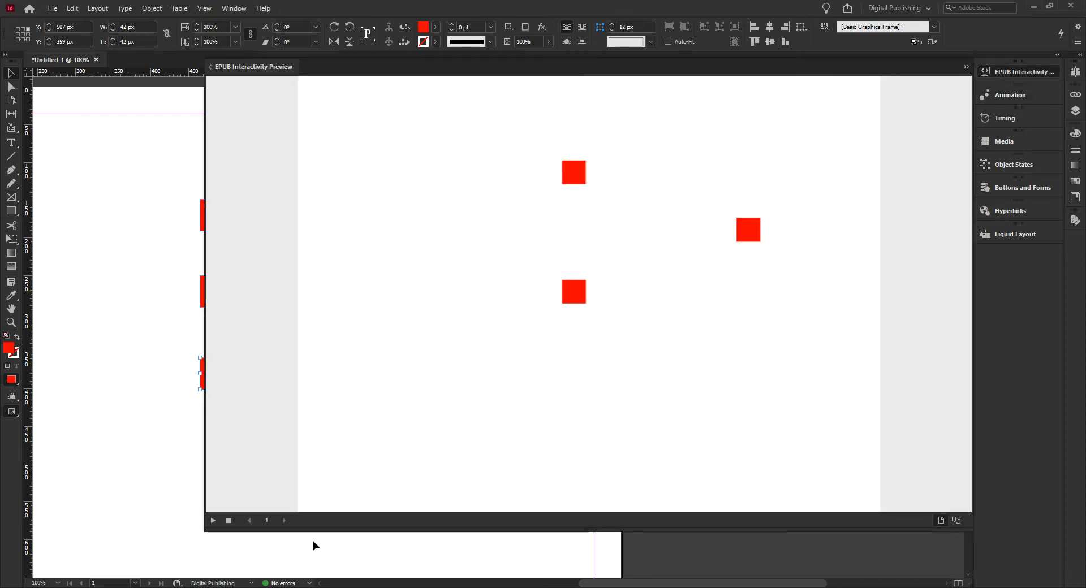
{"action": "left_click", "coordinate": [213, 522]}
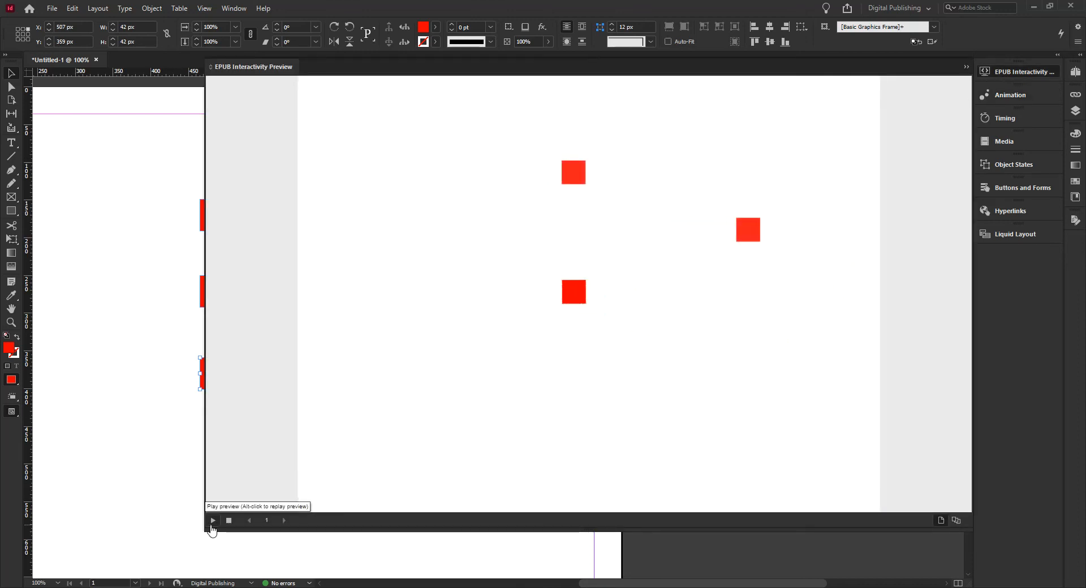